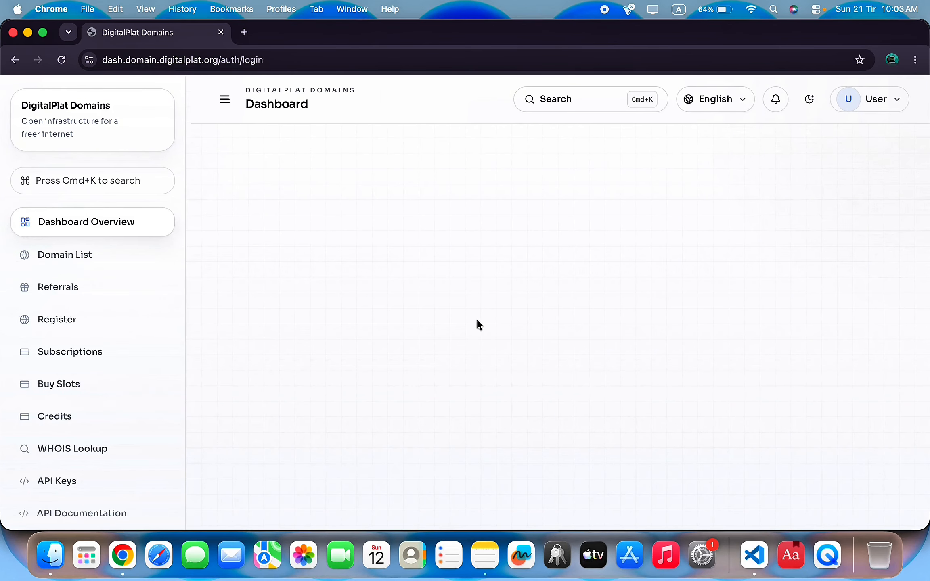
Open the new-account registration form and enter the chosen username.
scroll(478, 324, "down", 5)
double_click(603, 146)
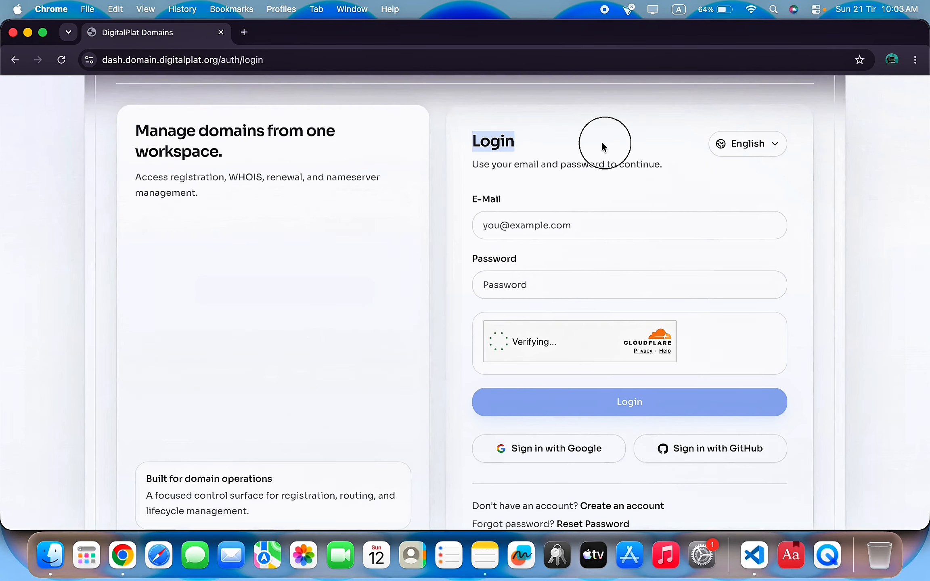
scroll(598, 207, "down", 5)
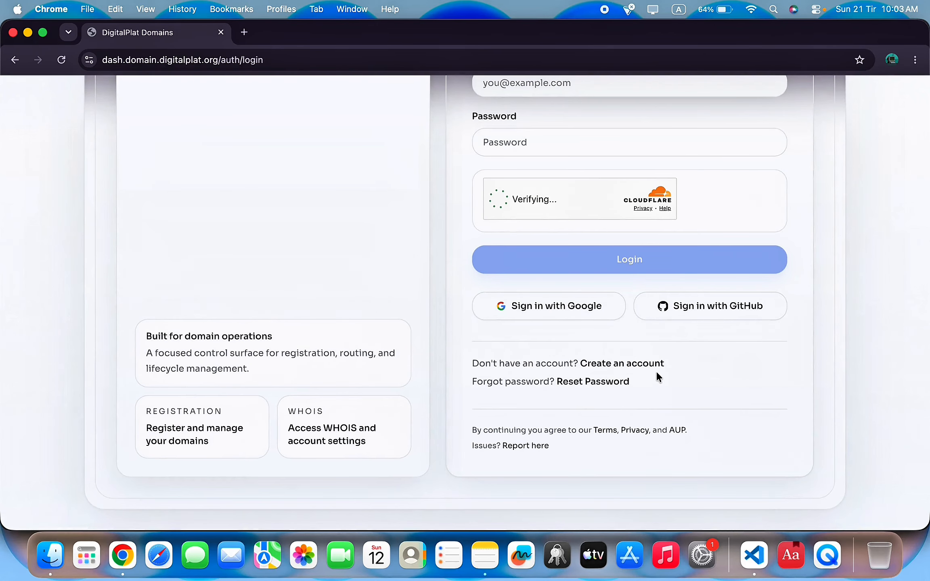
left_click(636, 361)
left_click(494, 351)
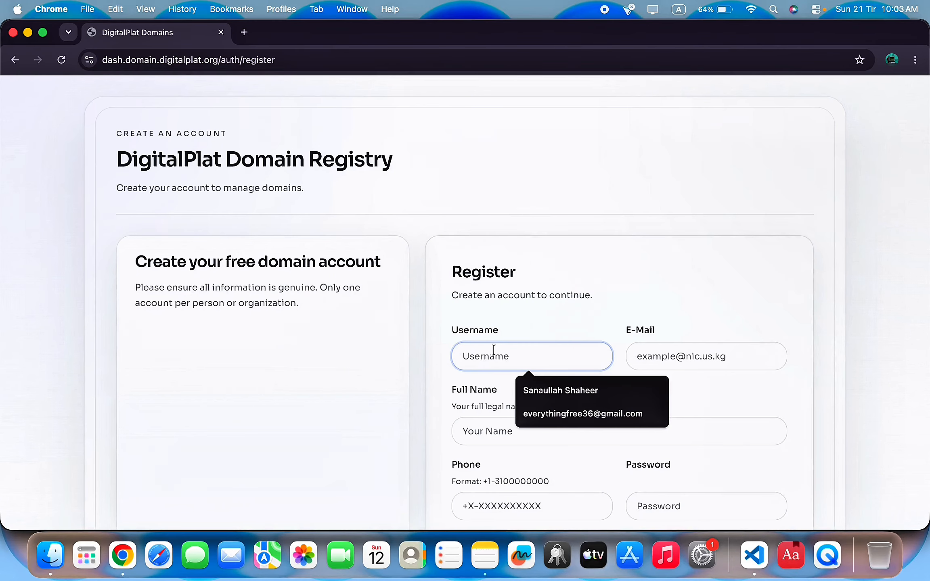
scroll(494, 350, "down", 6)
scroll(494, 349, "up", 6)
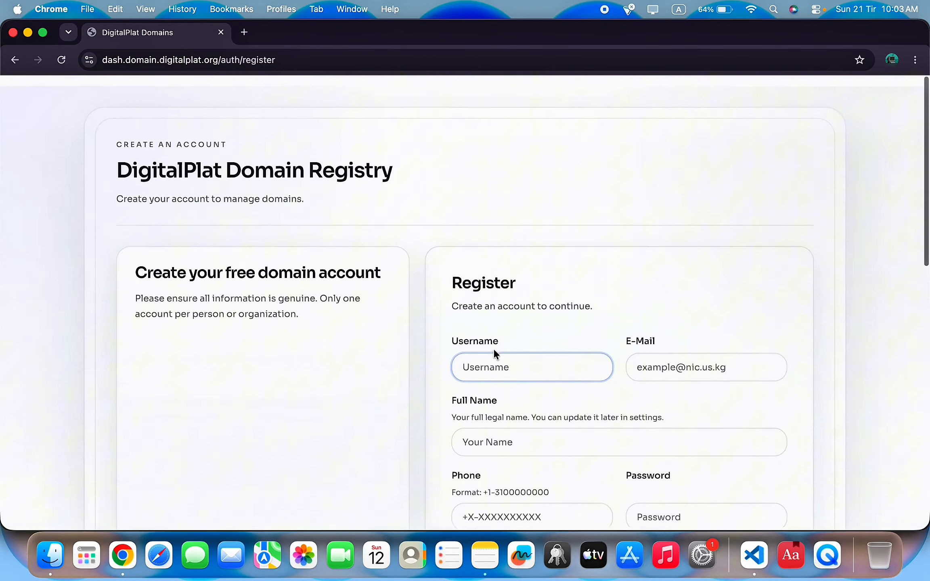
left_click(537, 363)
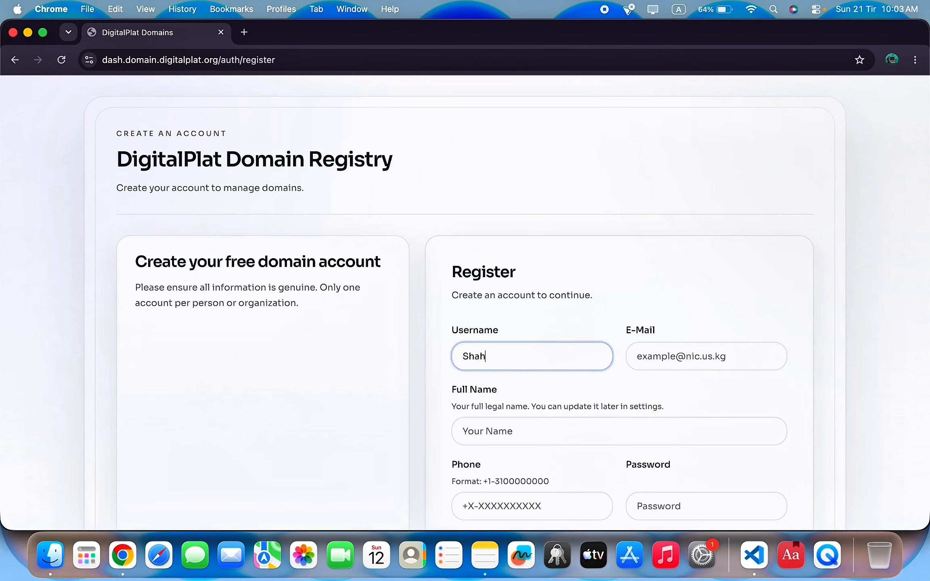
Autofill the e-mail and full name, then enter the phone number and account password.
left_click(734, 362)
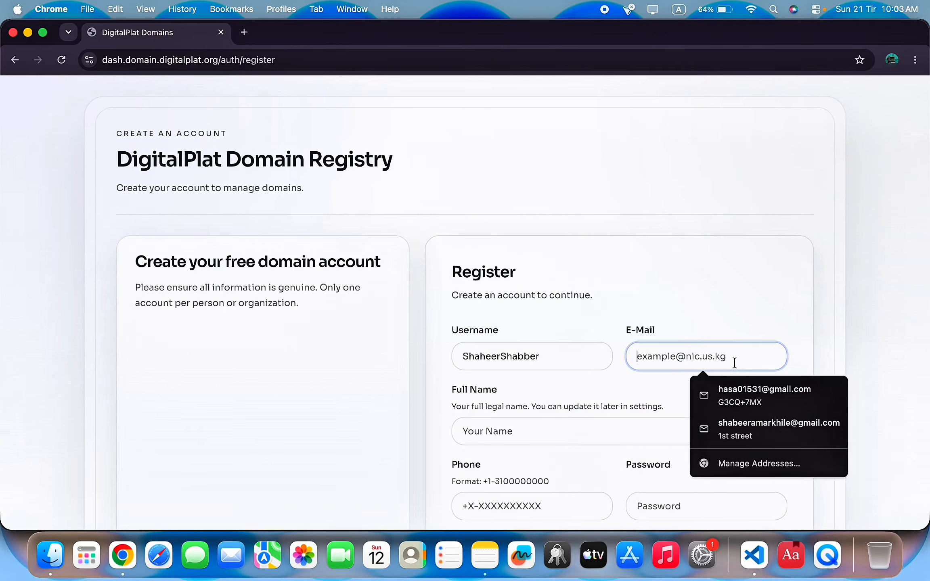
left_click(765, 429)
scroll(688, 402, "down", 3)
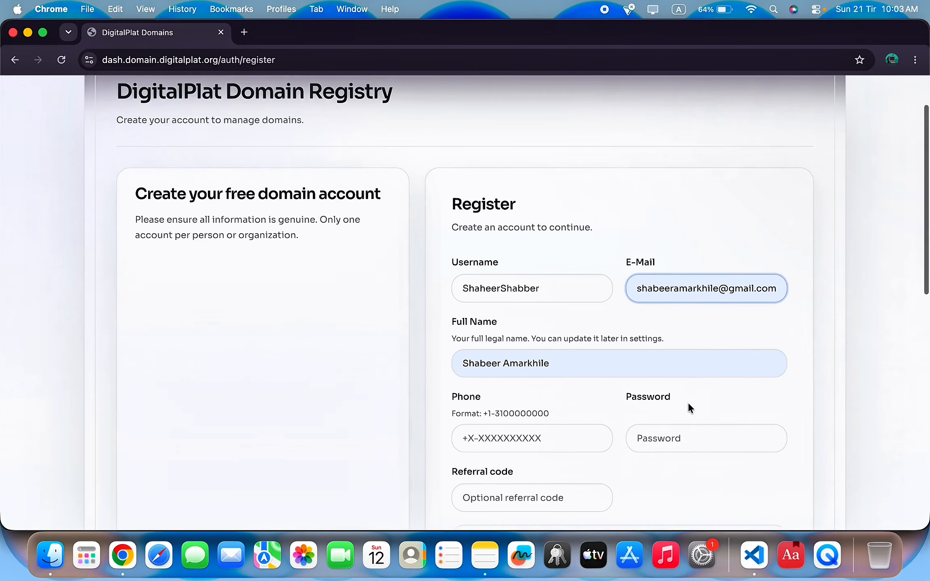
left_click(447, 362)
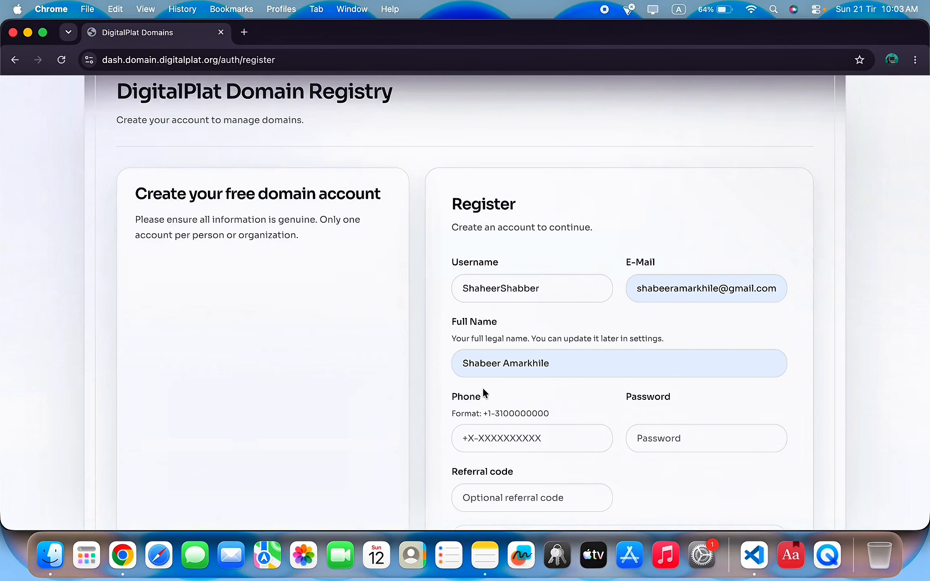
scroll(483, 394, "down", 1)
left_click(527, 412)
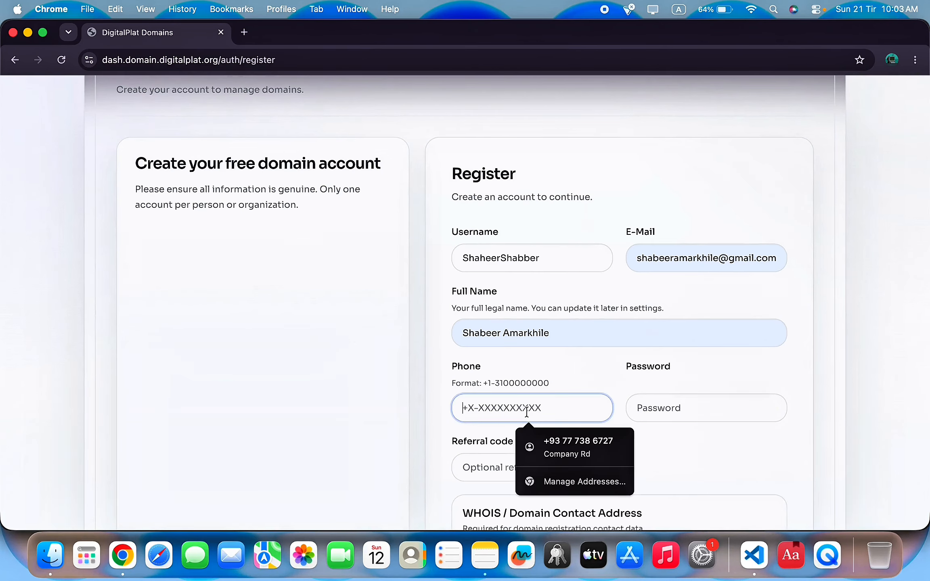
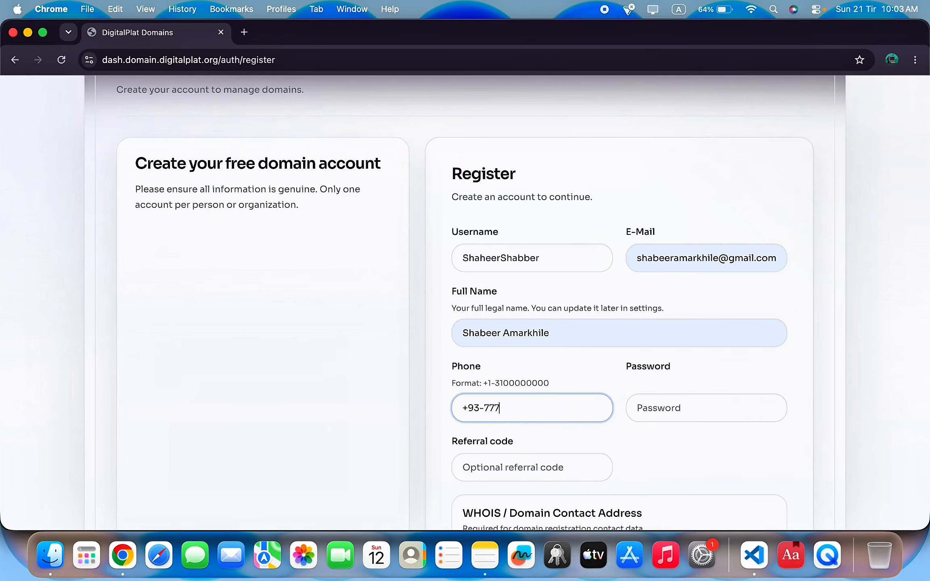
left_click(768, 415)
scroll(718, 403, "down", 2)
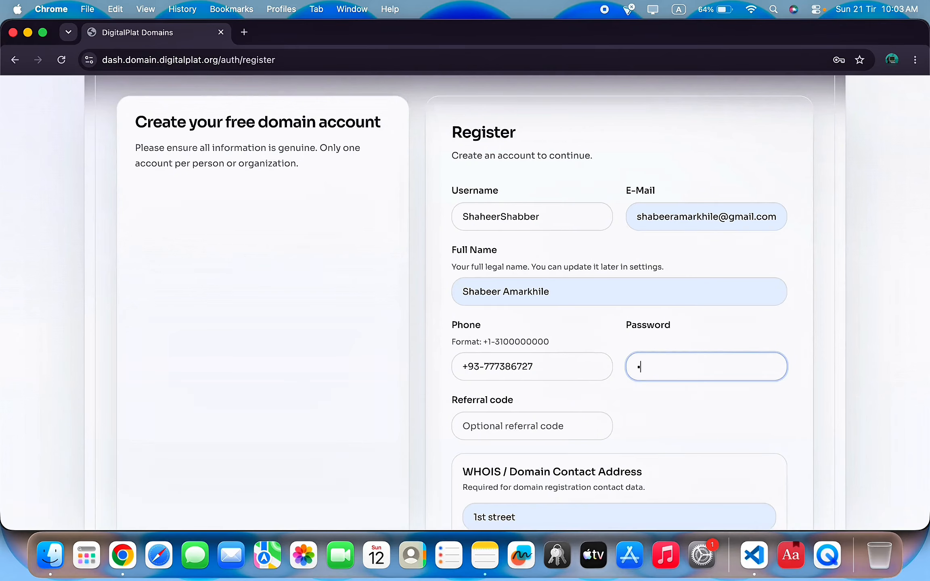
scroll(689, 405, "down", 4)
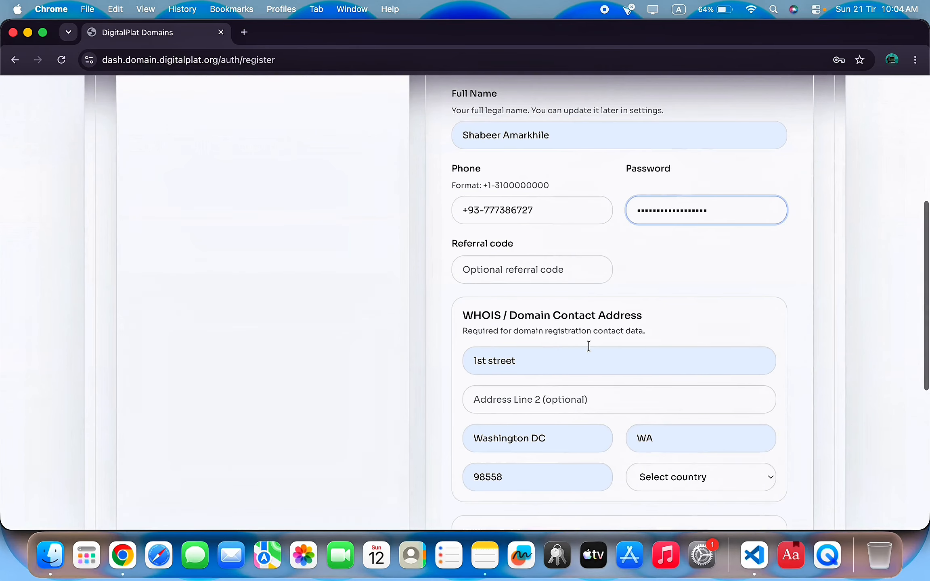
Correct the WHOIS street, city, postal code and state fields.
scroll(535, 380, "down", 3)
left_click(551, 267)
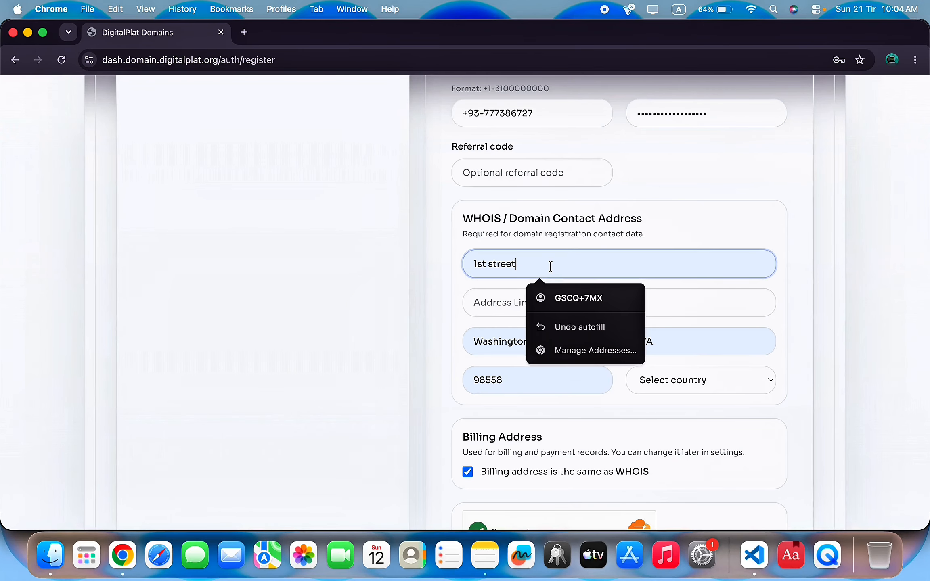
scroll(551, 266, "down", 1)
left_click(585, 233)
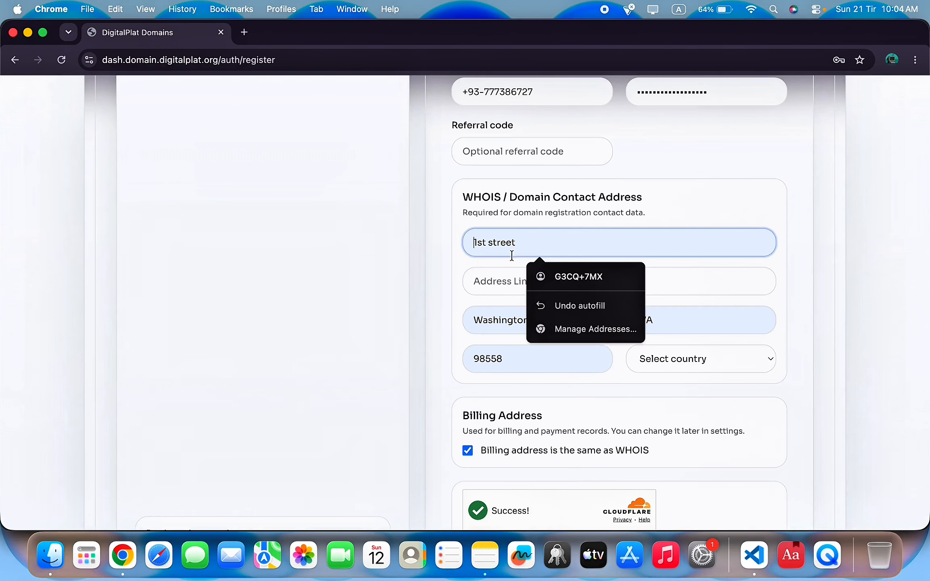
left_click(501, 321)
left_click_drag(587, 321, 6, 331)
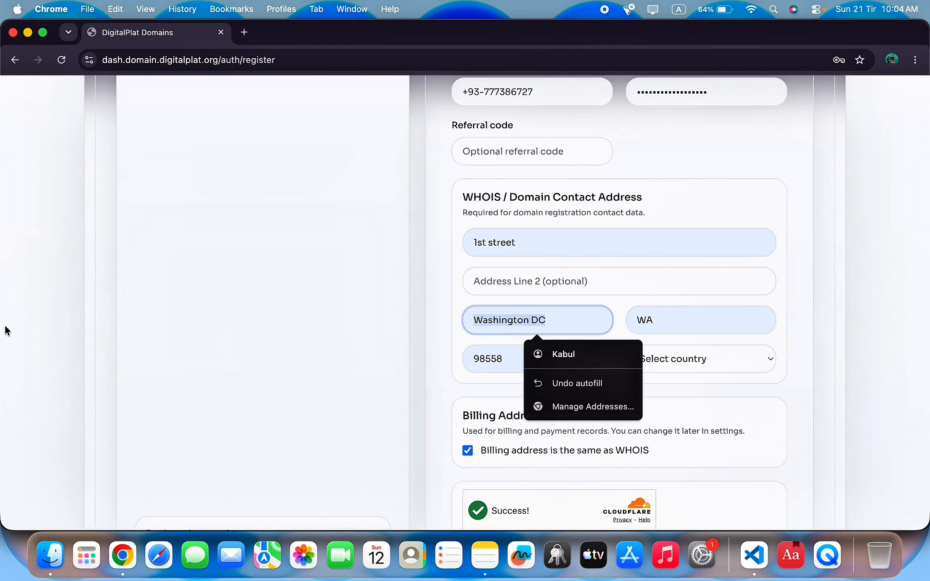
type("Company Road")
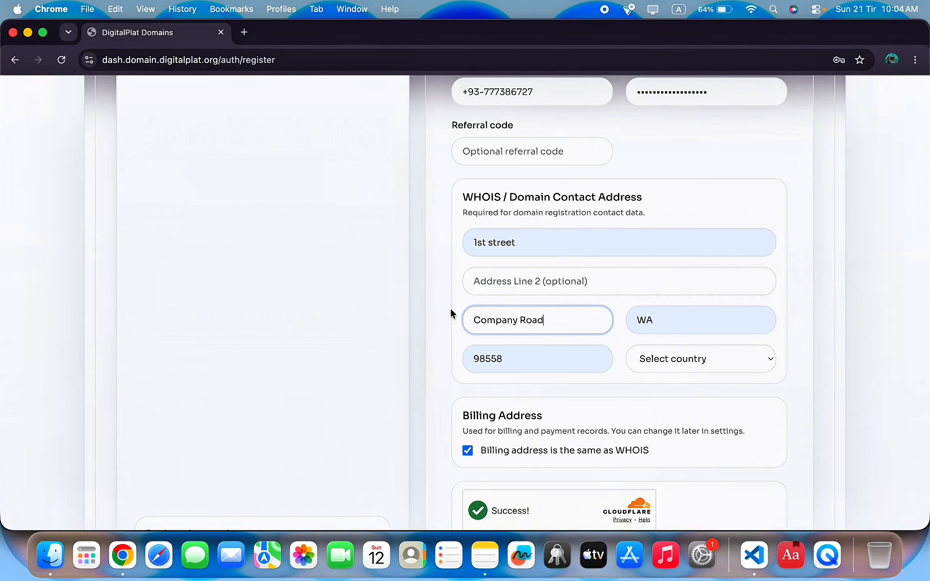
left_click(563, 361)
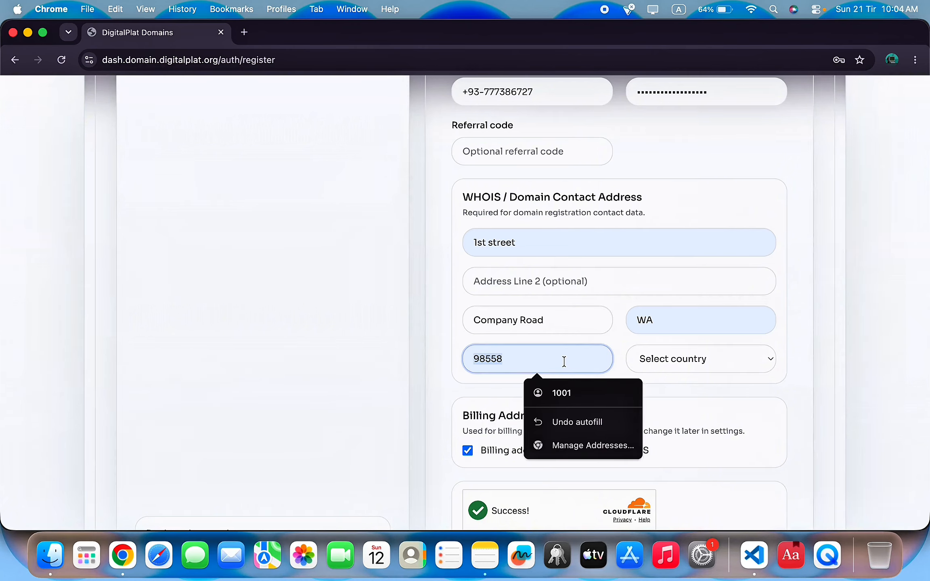
left_click(592, 397)
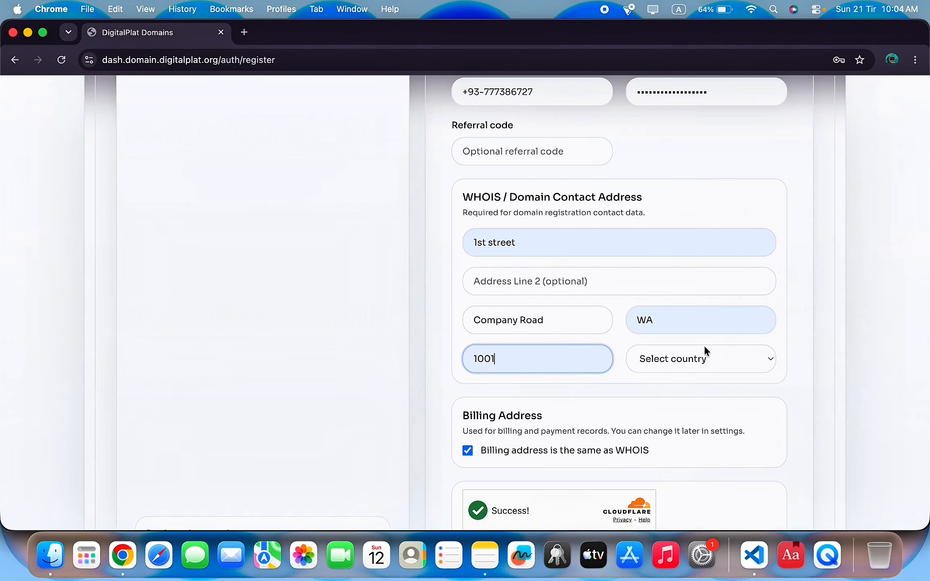
left_click(693, 319)
key("BackSpace")
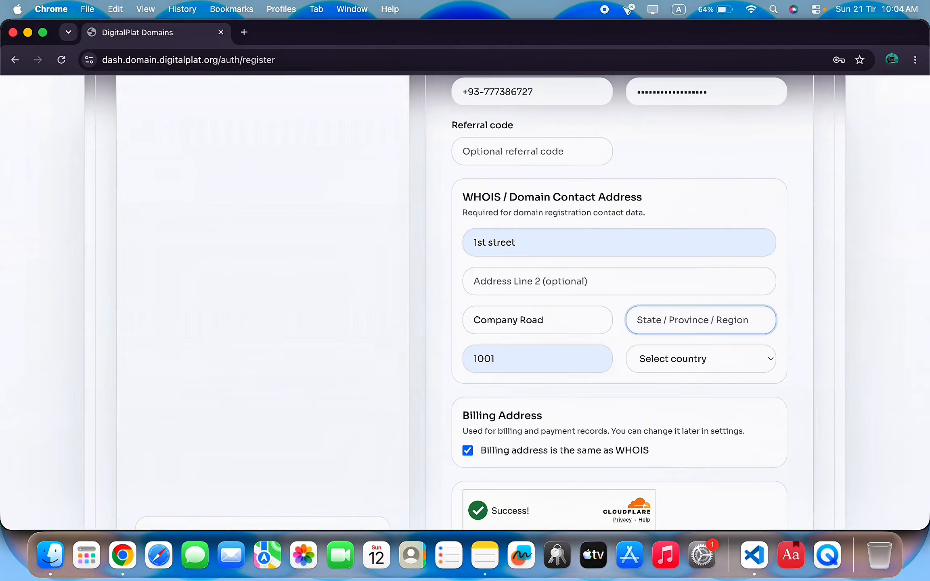
type("Kabul")
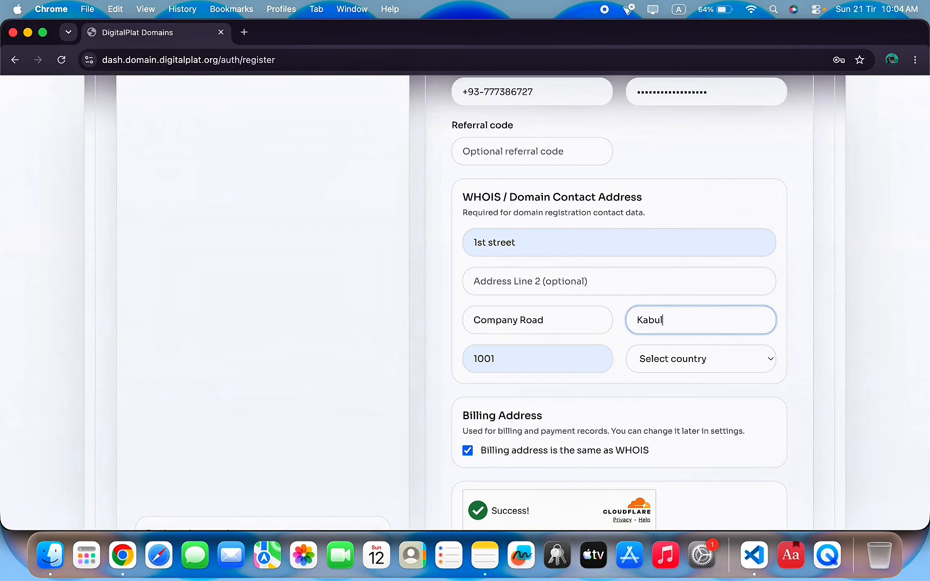
Set the WHOIS country to Afghanistan (AF).
left_click(769, 359)
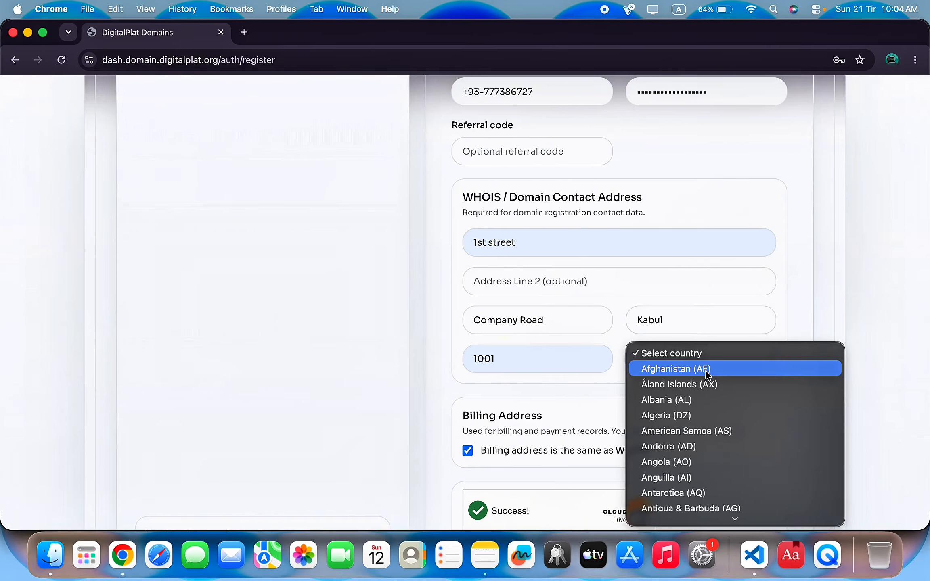
left_click(667, 381)
left_click(663, 368)
left_click(686, 335)
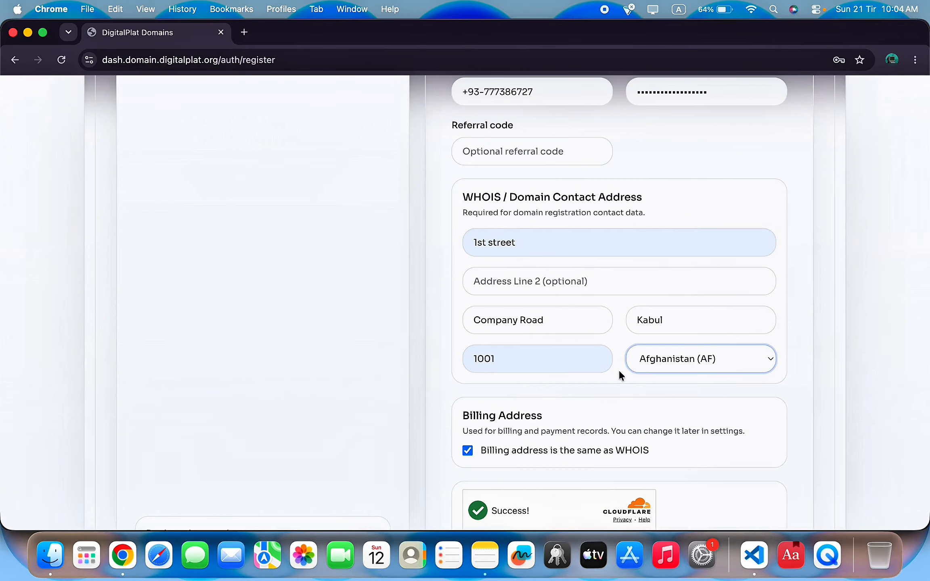
scroll(539, 398, "down", 3)
scroll(541, 404, "down", 3)
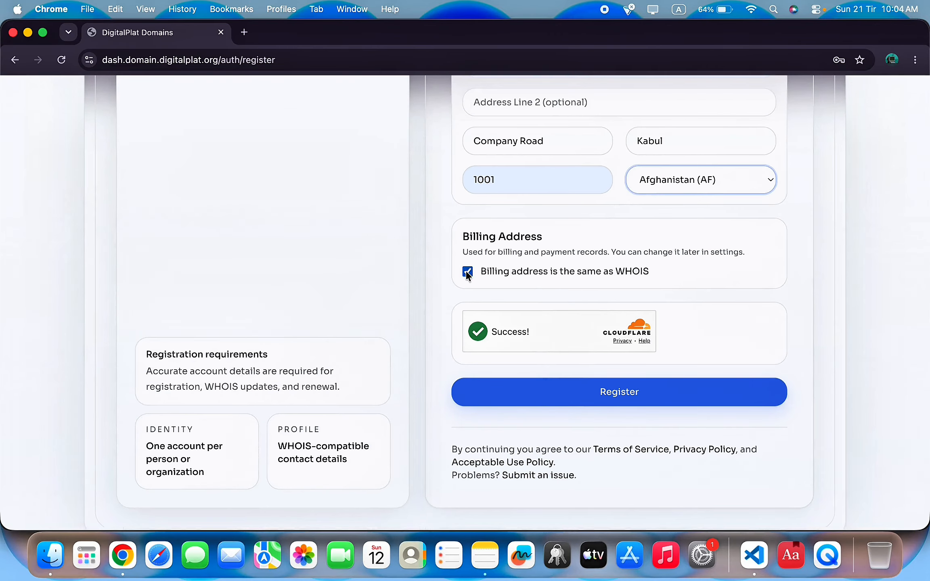
Submit the registration, save the address in the browser, and load the mail site in a new tab.
left_click(632, 394)
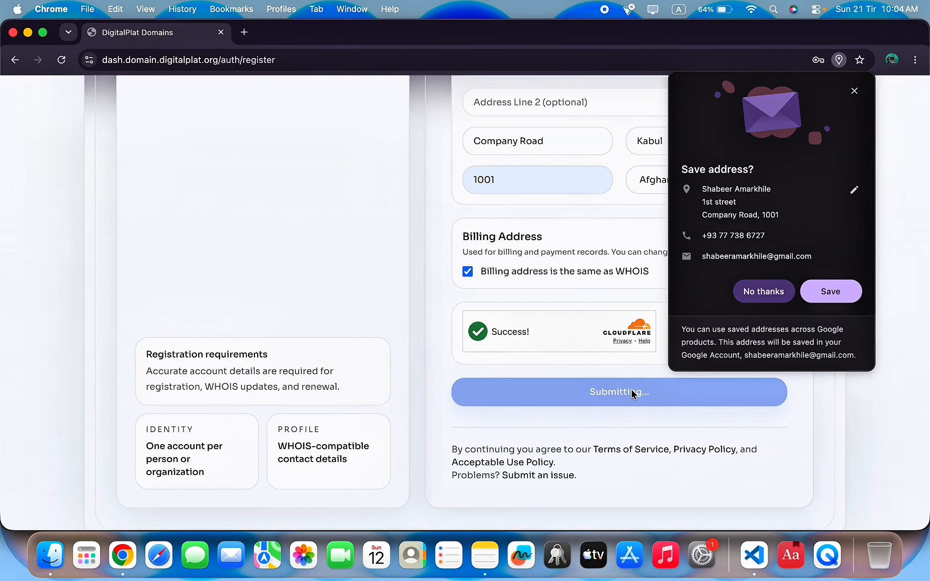
left_click(834, 294)
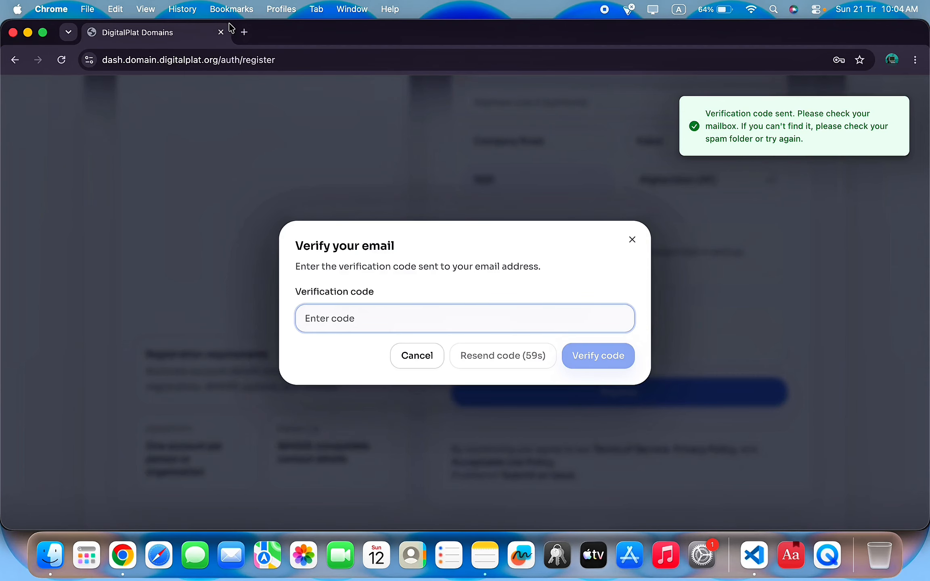
left_click(244, 32)
type("mail")
key("Return")
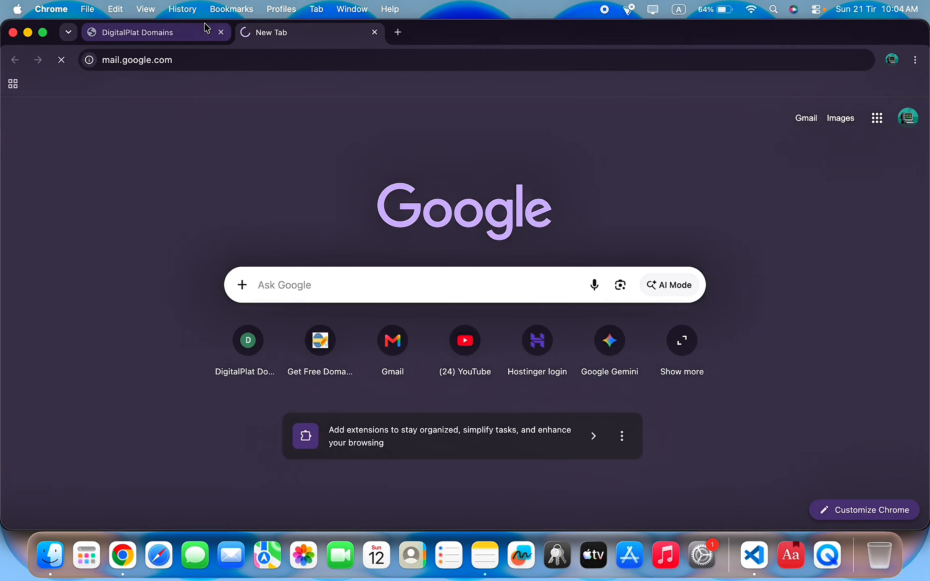
Copy the code from the DigitalPlat verification email and paste it into the verification dialog.
left_click(207, 27)
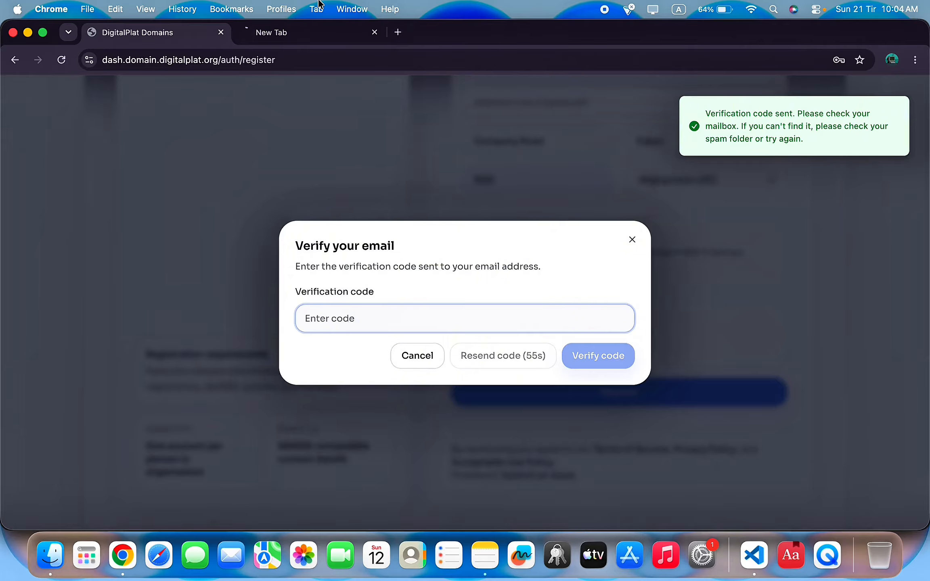
left_click(319, 32)
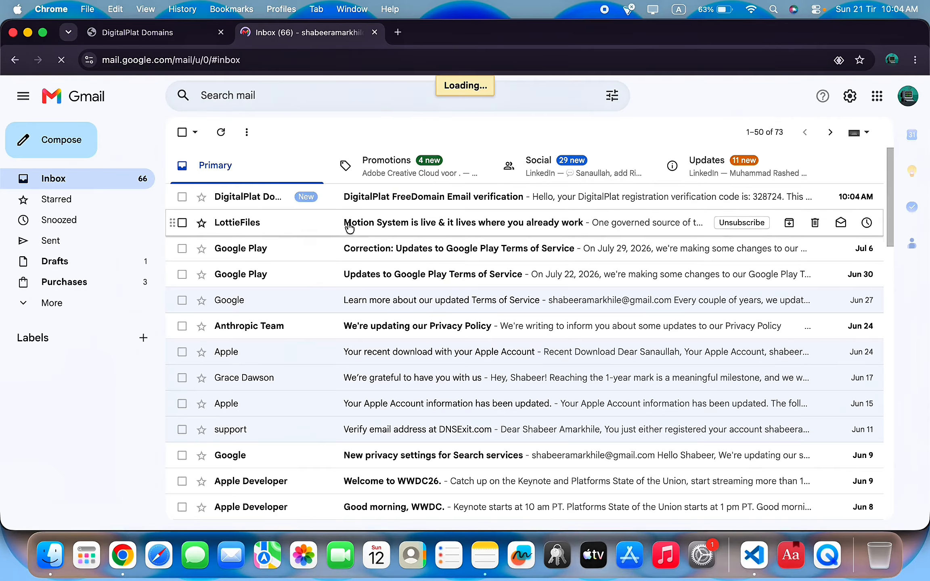
left_click(325, 202)
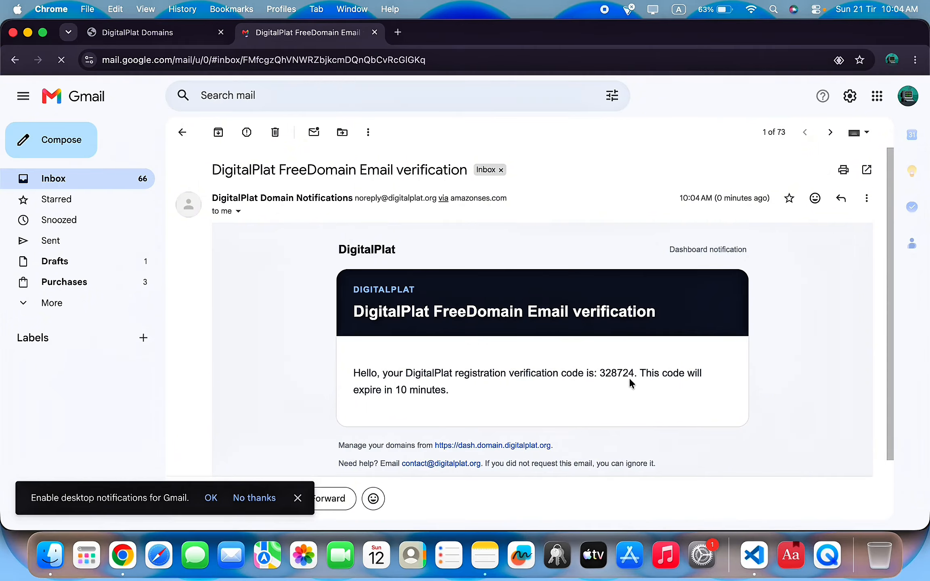
double_click(614, 373)
key("super+c")
left_click(138, 32)
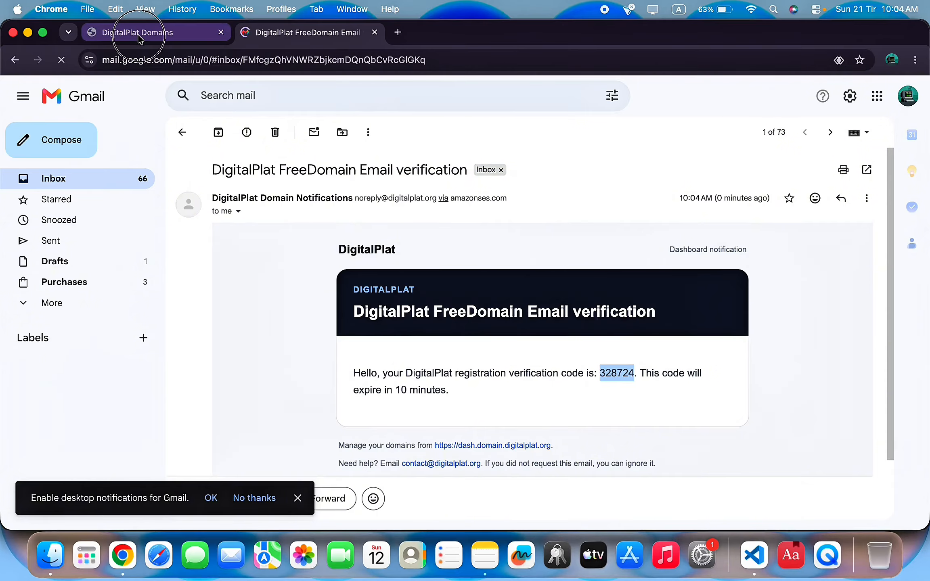
key("super+v")
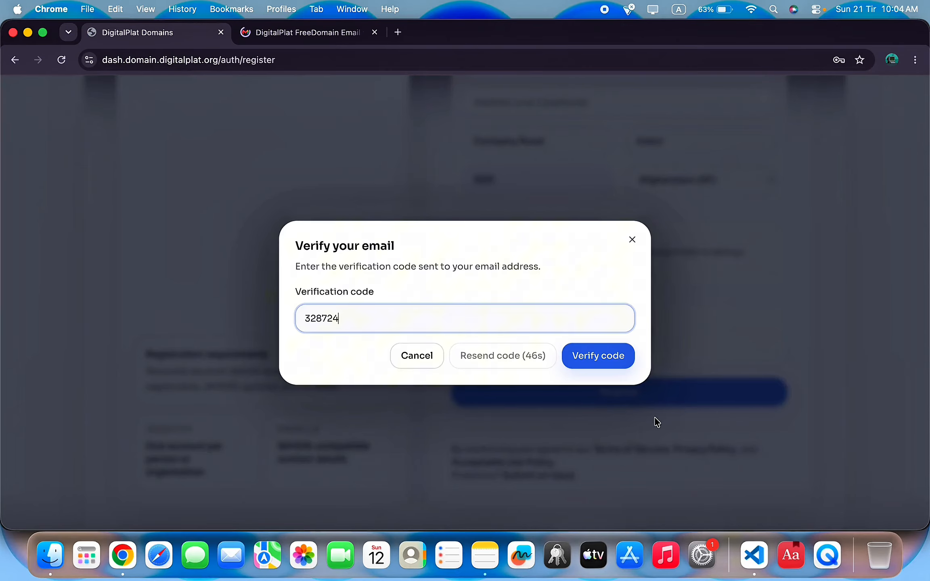
Submit the verification code, save the password, and log in to the DigitalPlat dashboard.
left_click(598, 356)
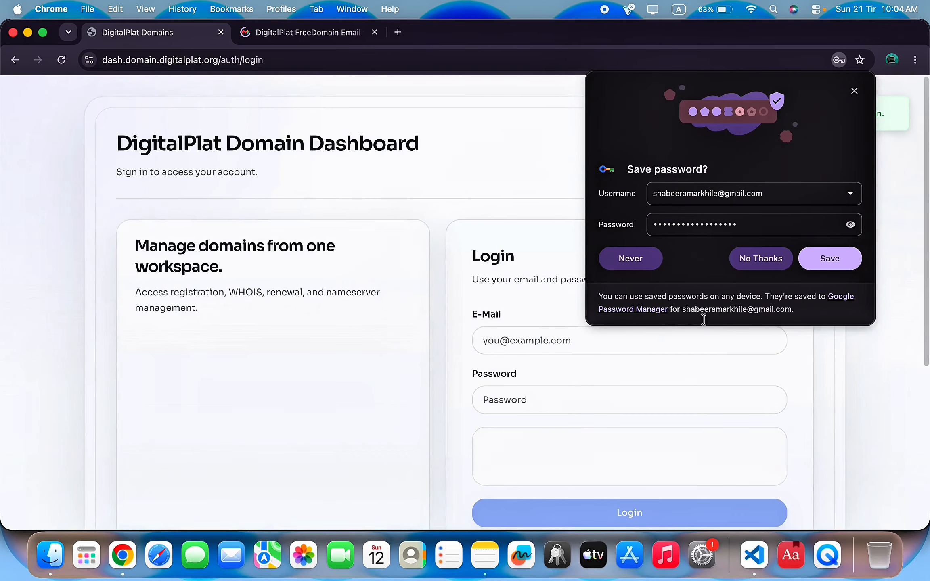
left_click(829, 258)
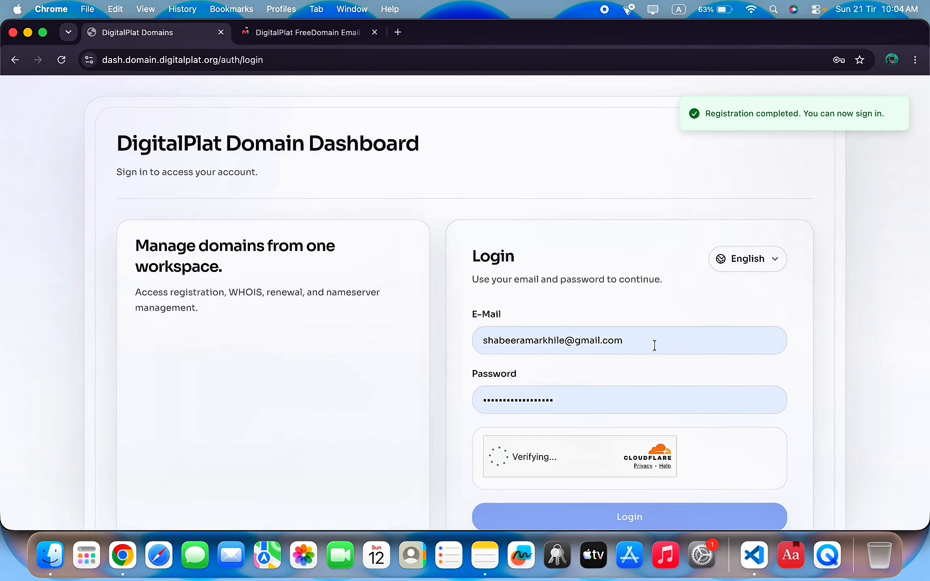
scroll(646, 364, "down", 3)
left_click(685, 449)
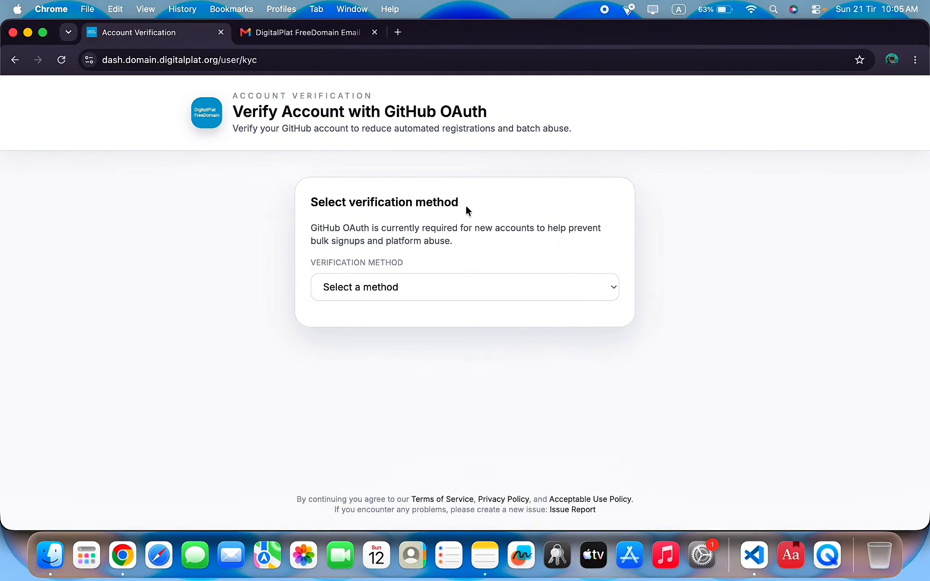
Choose GitHub OAuth as the verification method and start verifying with GitHub.
left_click(482, 298)
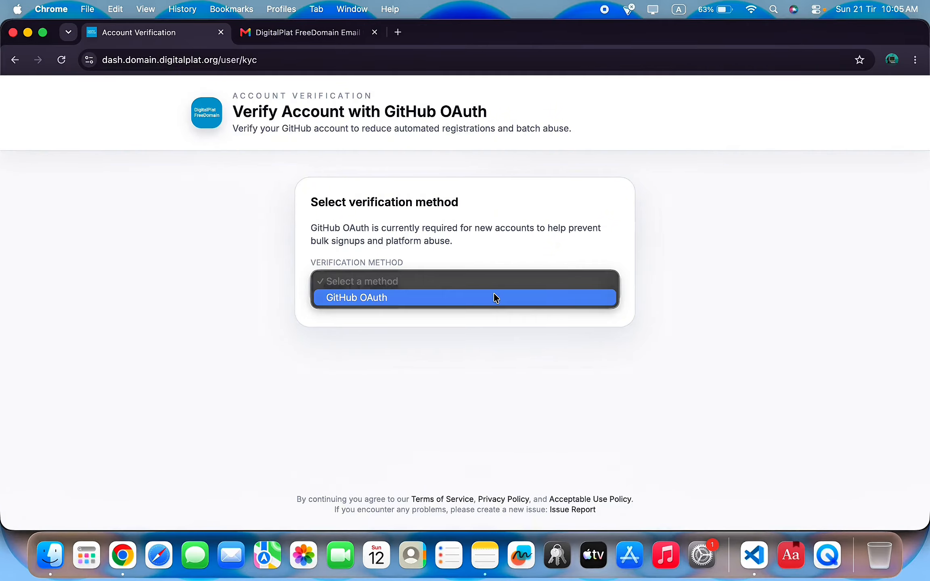
left_click(351, 297)
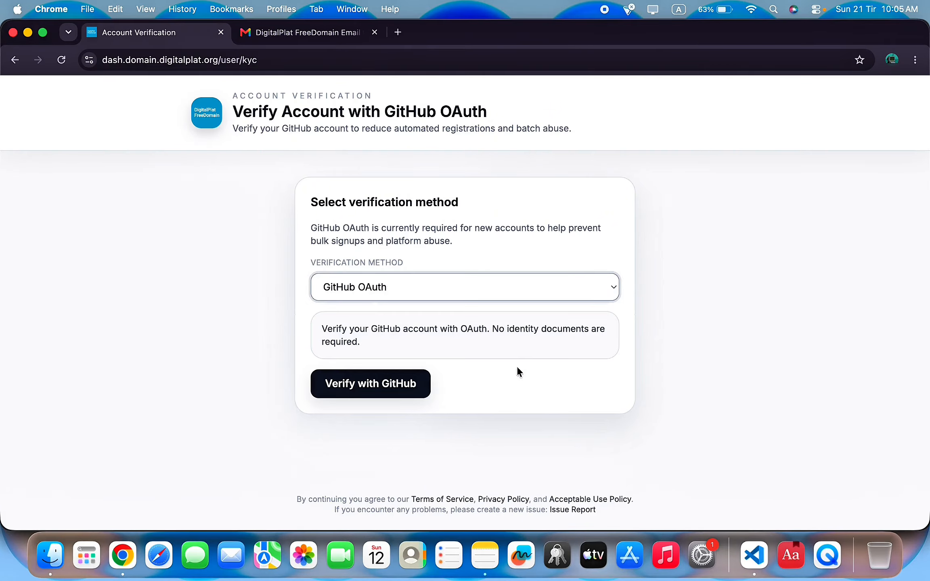
left_click(396, 382)
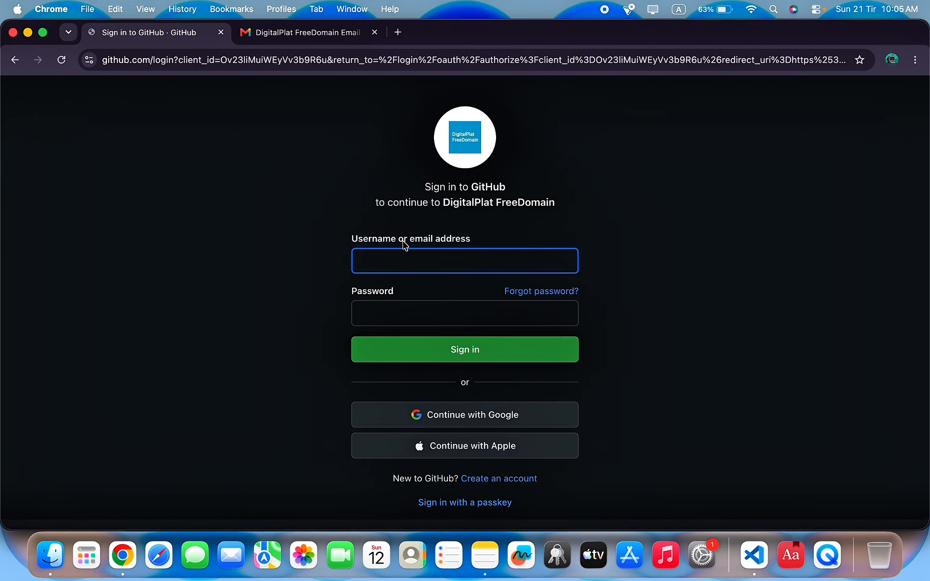
Continue to GitHub with Google using the saved Google account.
left_click(428, 258)
left_click(503, 293)
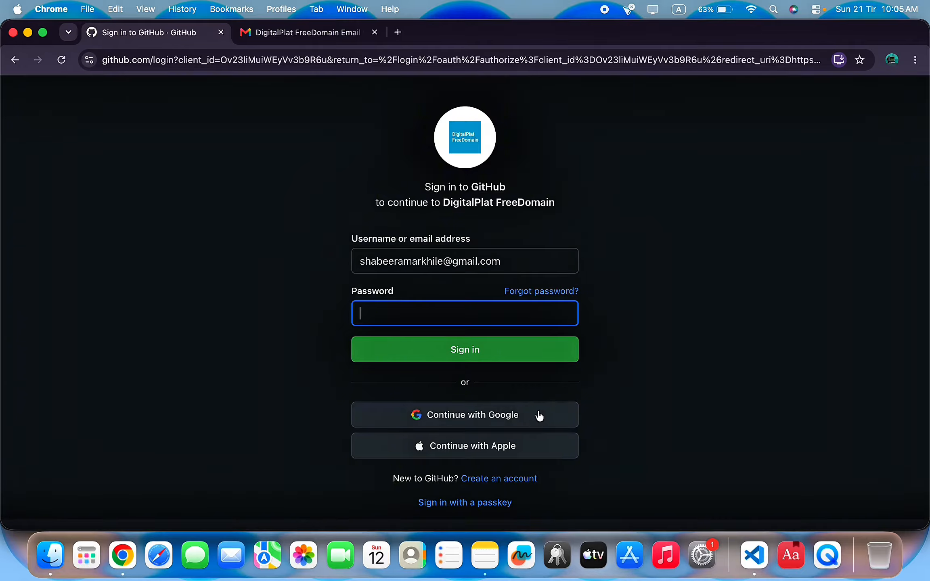
left_click(533, 416)
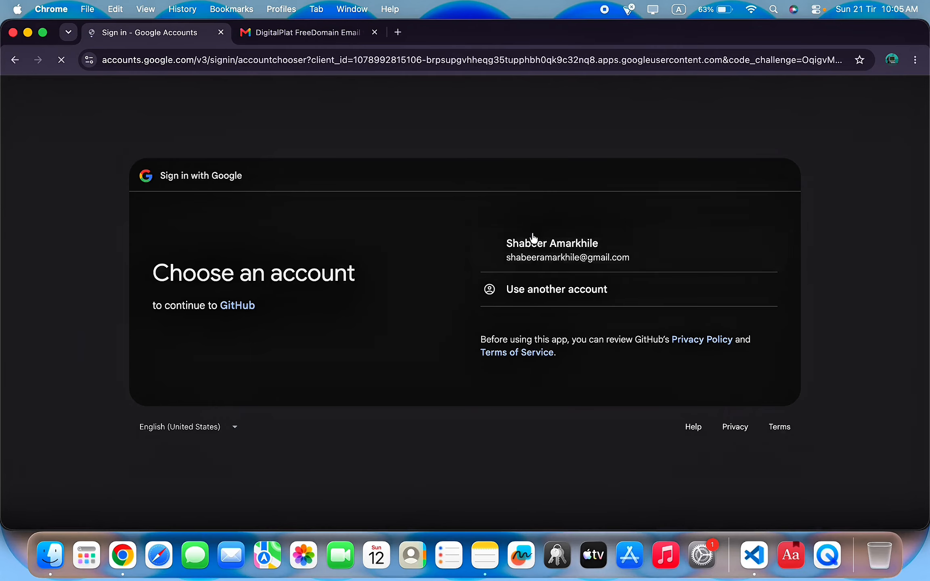
left_click(627, 247)
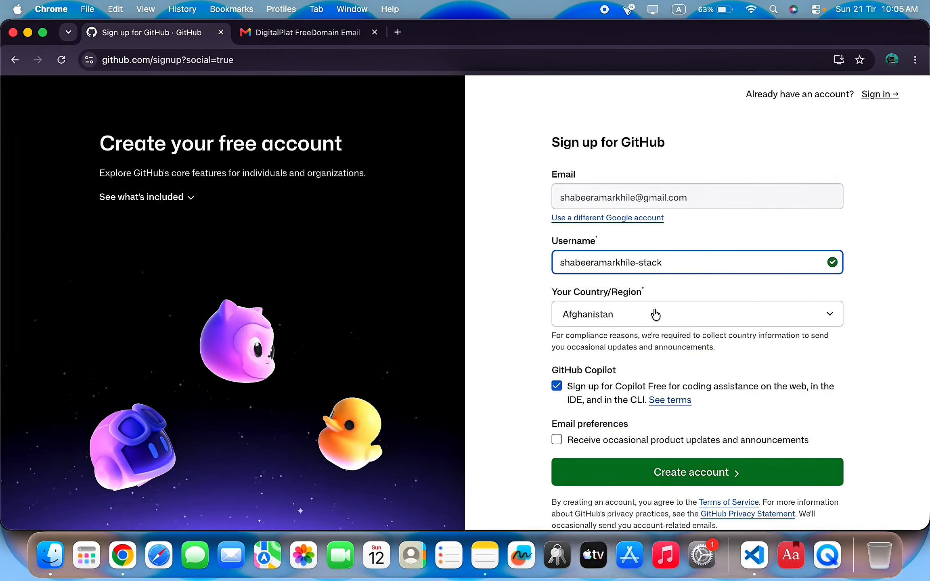
Create the new GitHub account and authorize DigitalPlat FreeDomain.
scroll(703, 230, "down", 2)
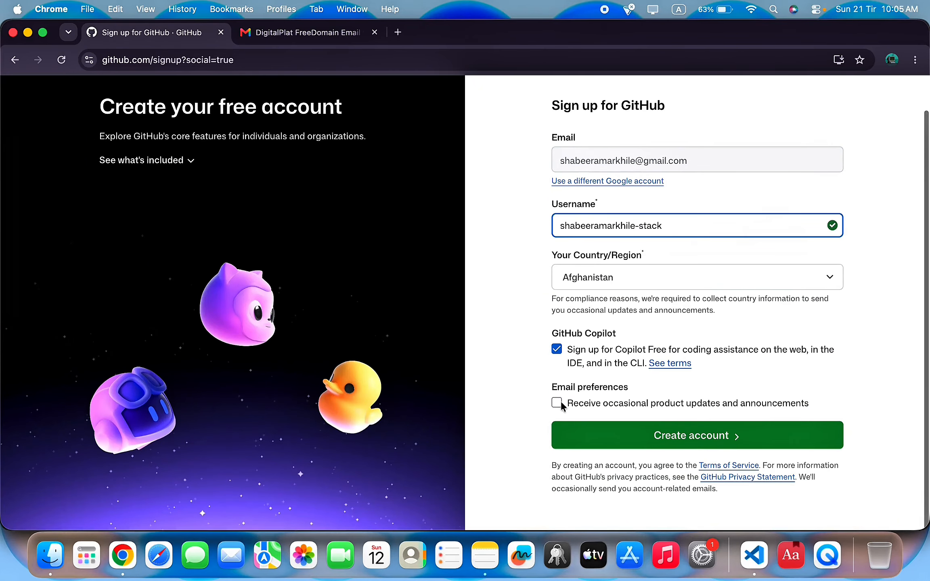
left_click(728, 444)
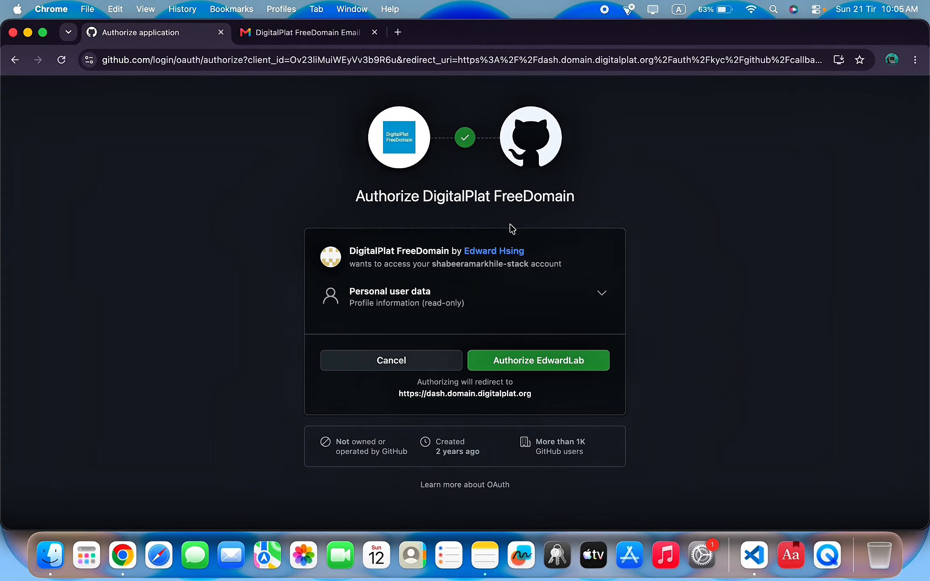
left_click(563, 368)
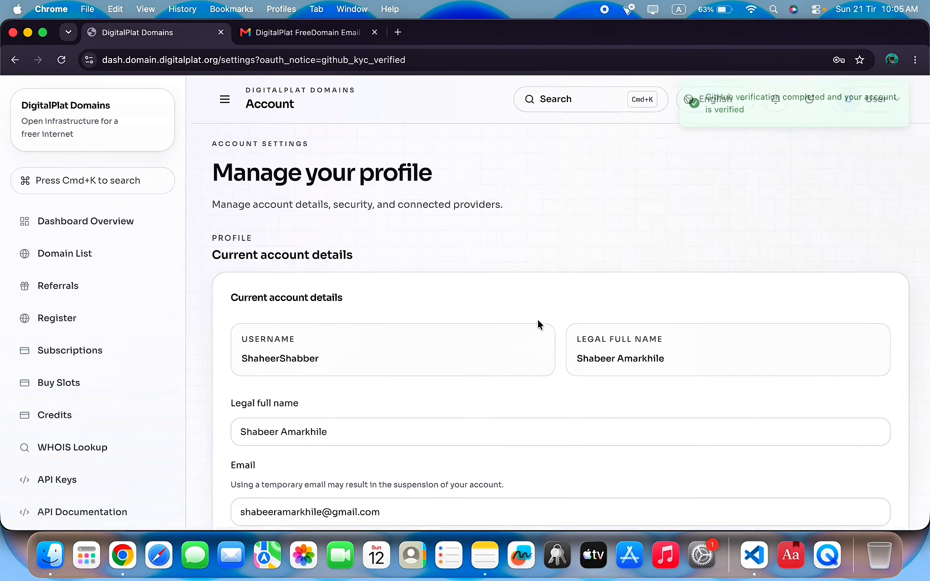
Look over the Manage your profile page, then go to Register in the sidebar.
scroll(537, 319, "down", 3)
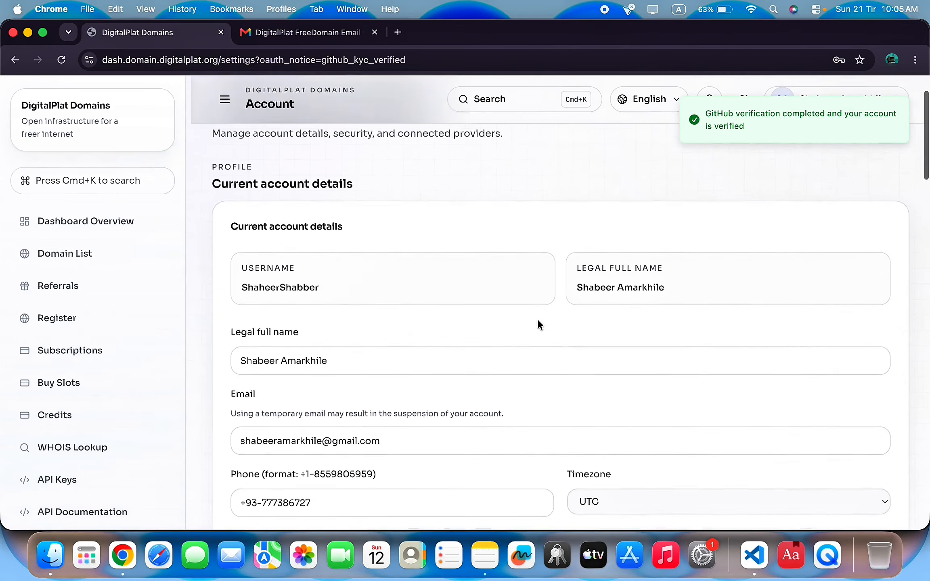
scroll(397, 249, "up", 3)
scroll(534, 193, "down", 10)
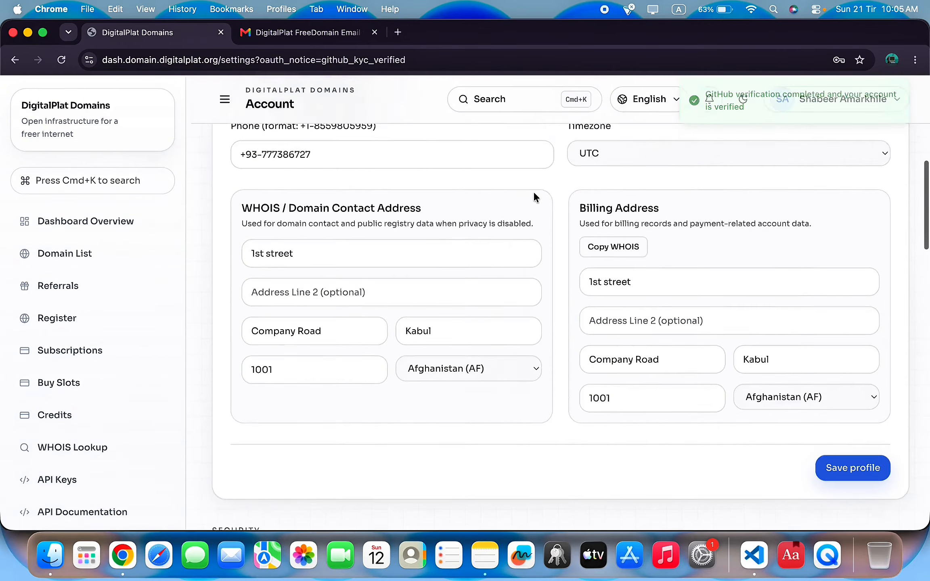
scroll(534, 193, "up", 10)
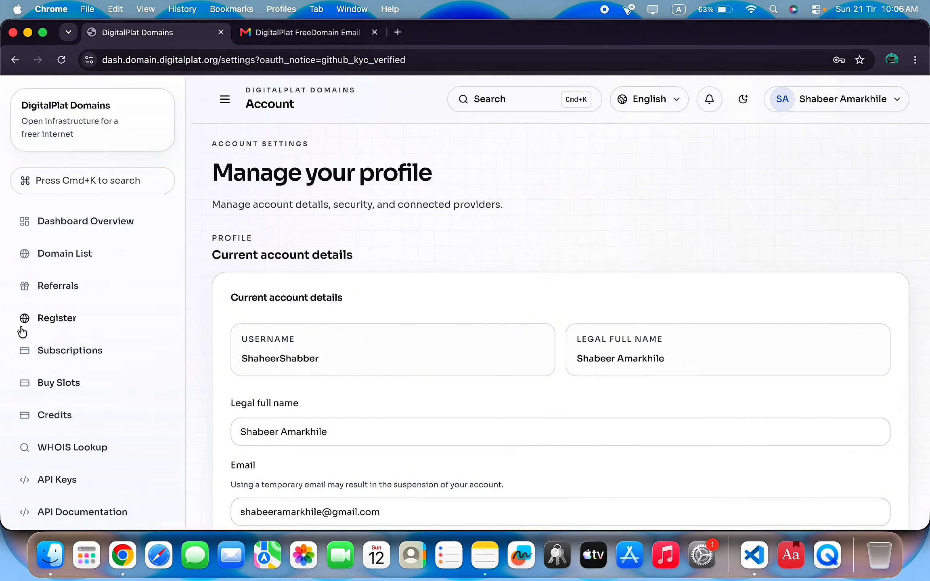
left_click(57, 326)
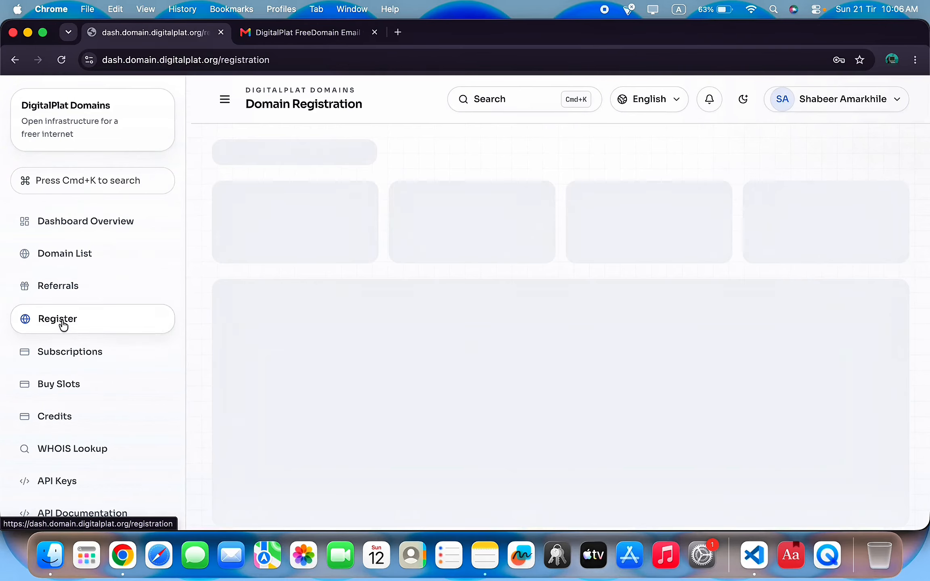
scroll(540, 418, "down", 14)
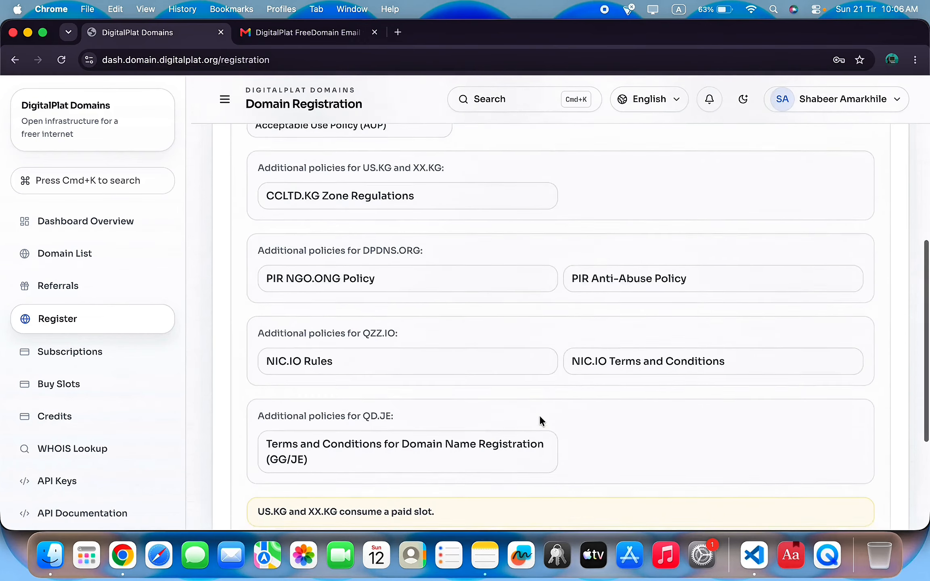
Enter 'shaheerde' in the domain search and select the .dpdns.org suffix.
left_click(356, 392)
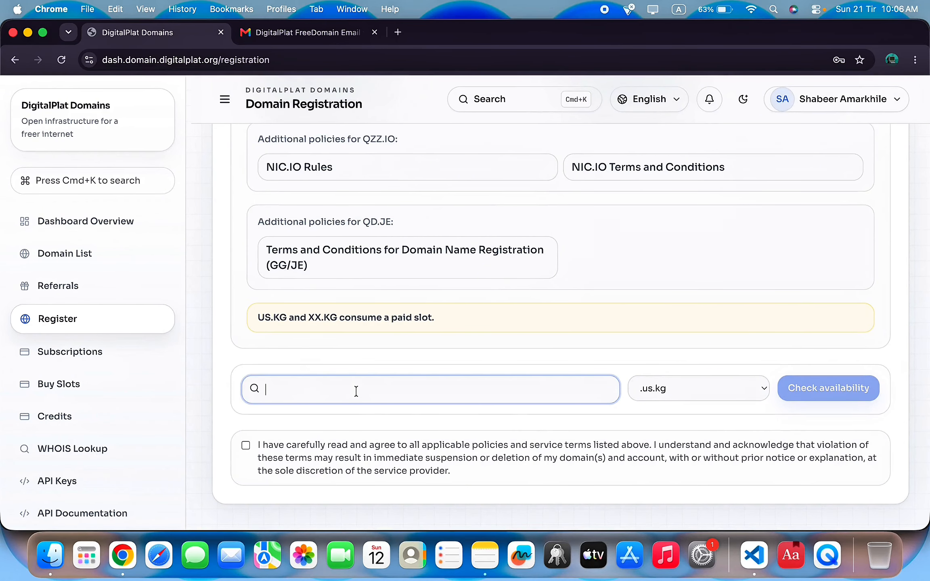
type("shaheerdev")
left_click(704, 388)
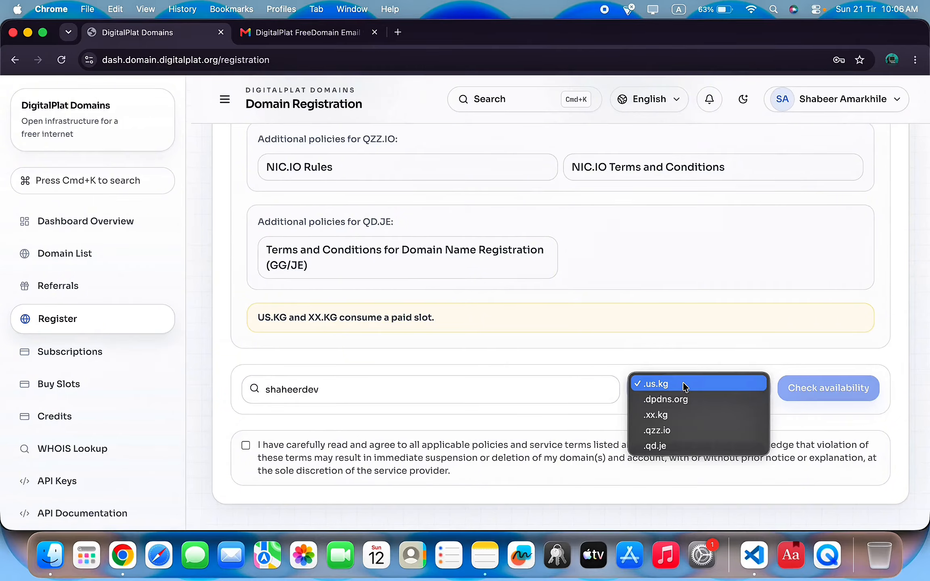
left_click(683, 384)
left_click(699, 389)
left_click(687, 399)
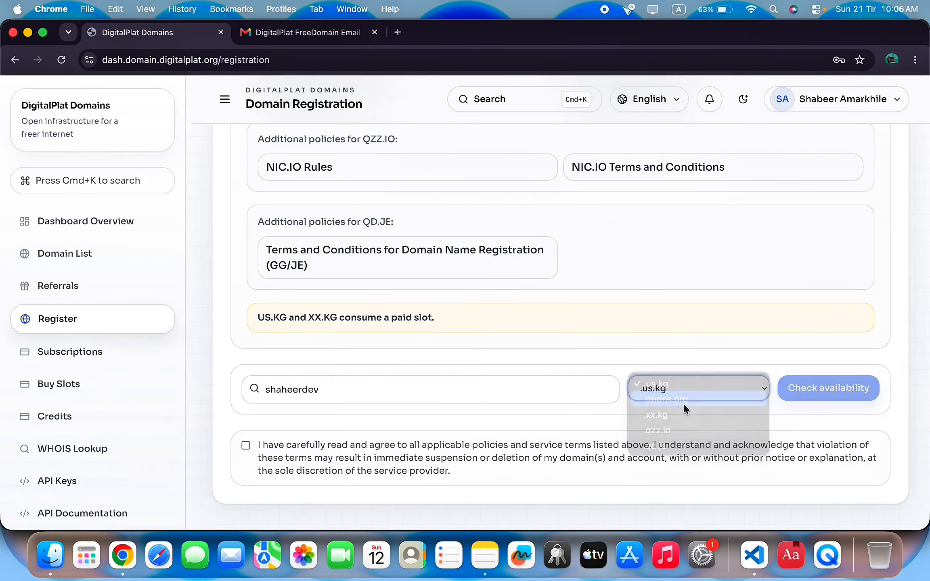
left_click(686, 400)
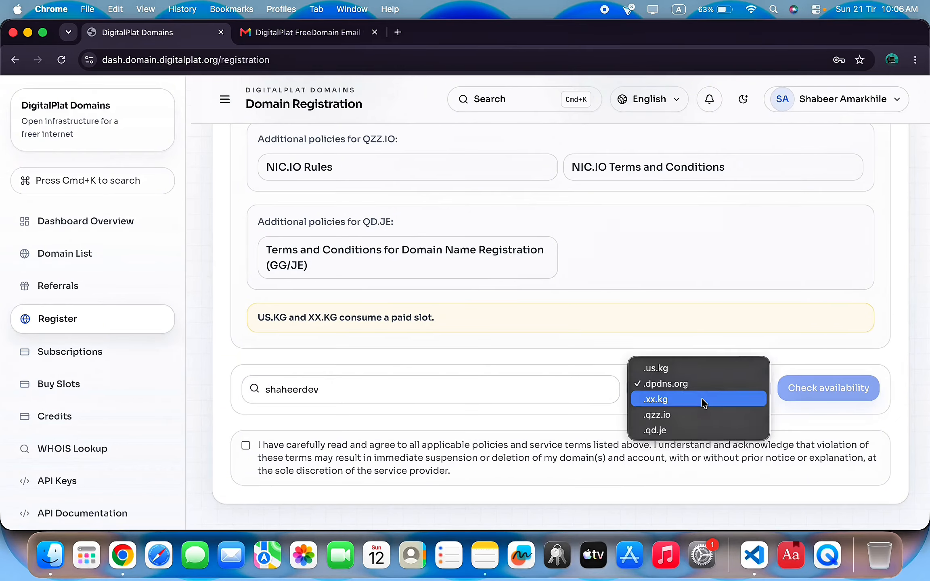
left_click(549, 414)
left_click(672, 388)
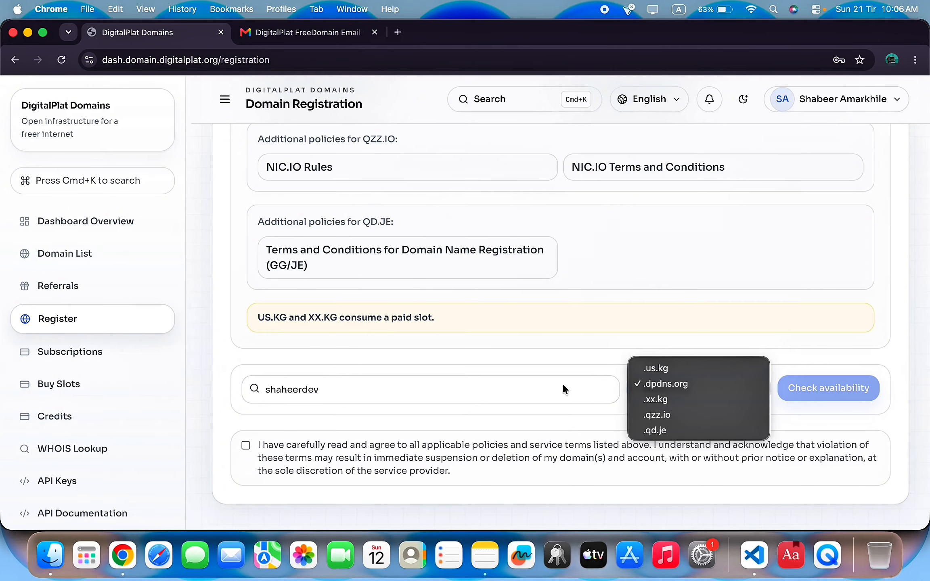
left_click(553, 365)
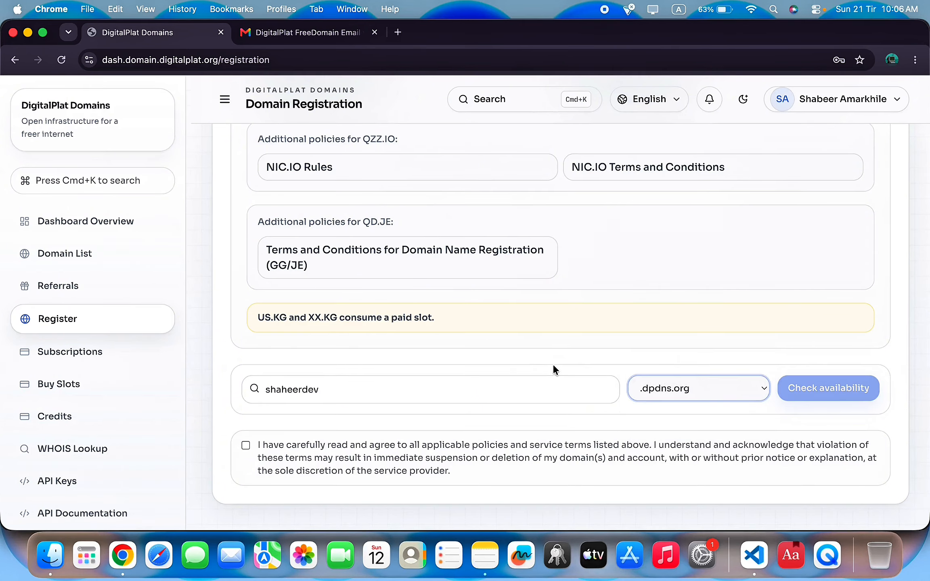
left_click(630, 388)
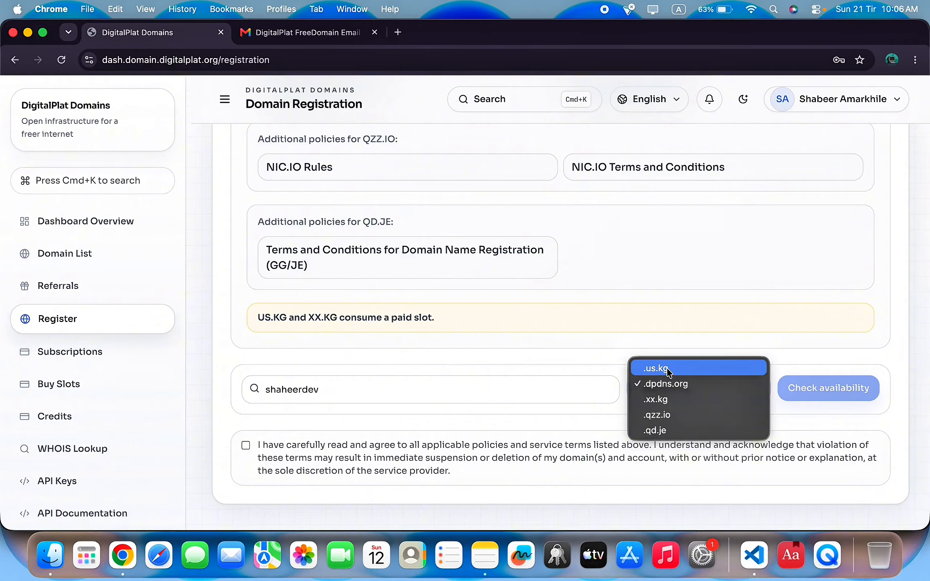
left_click(505, 391)
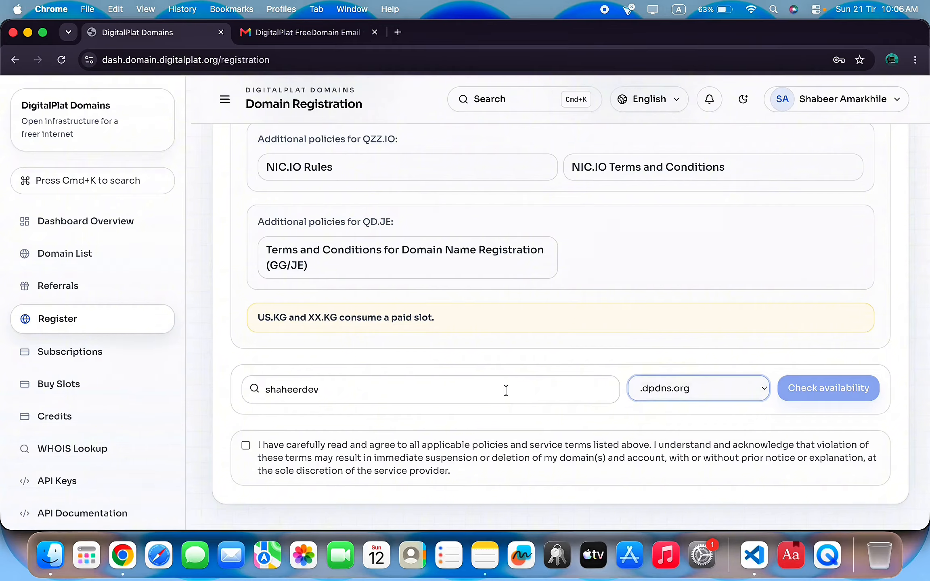
left_click(670, 387)
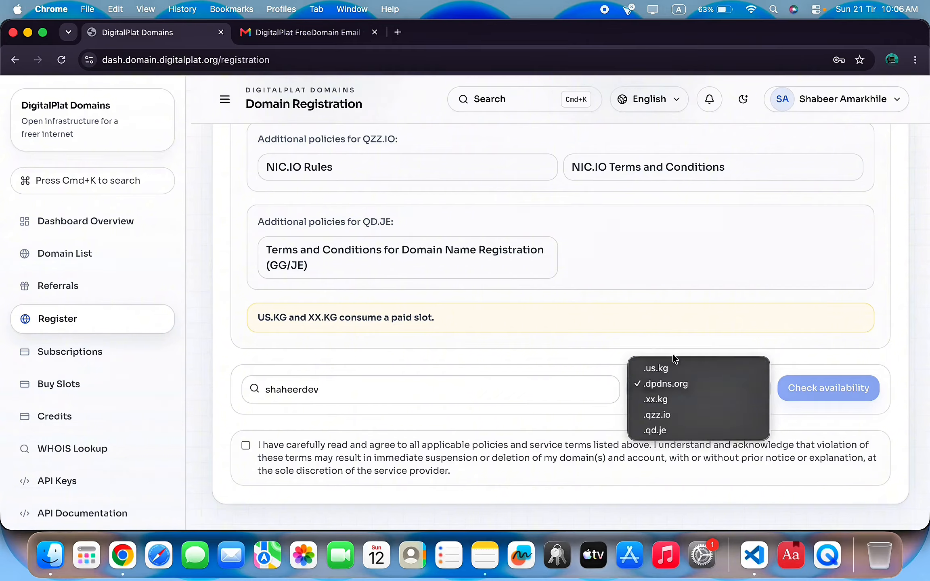
left_click(686, 387)
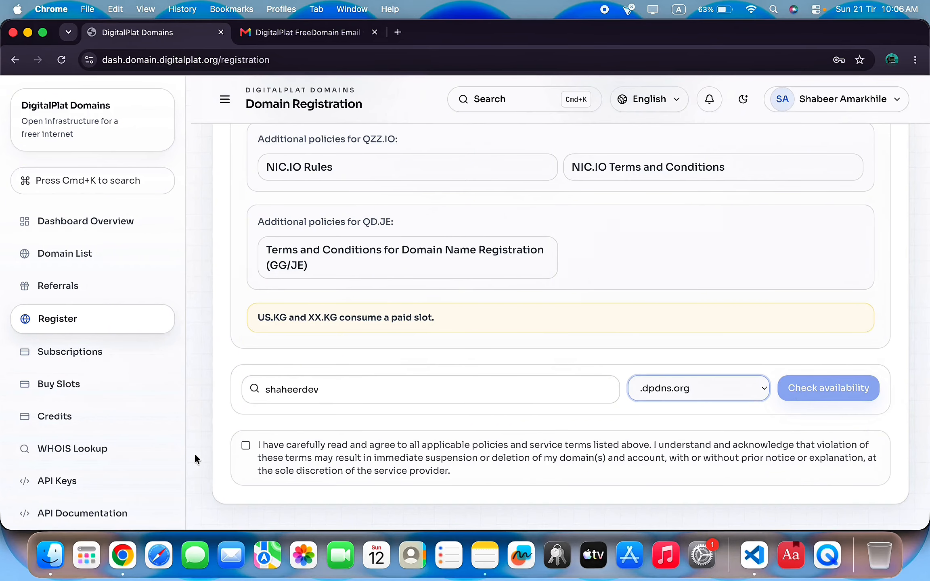
Accept the policies, check shaheerdev.dpdns.org availability, and review the nameserver fields.
left_click(245, 445)
left_click(843, 392)
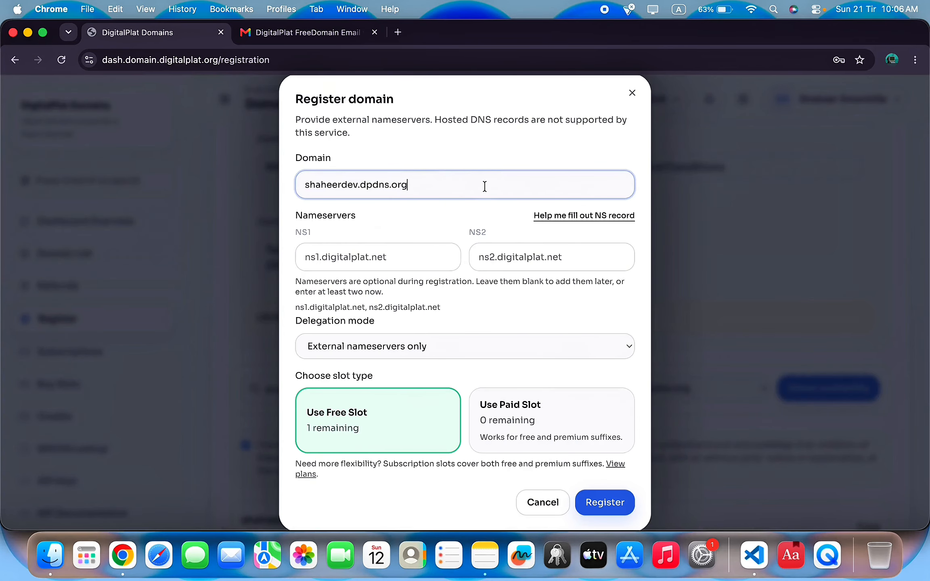
left_click(517, 189)
left_click(367, 247)
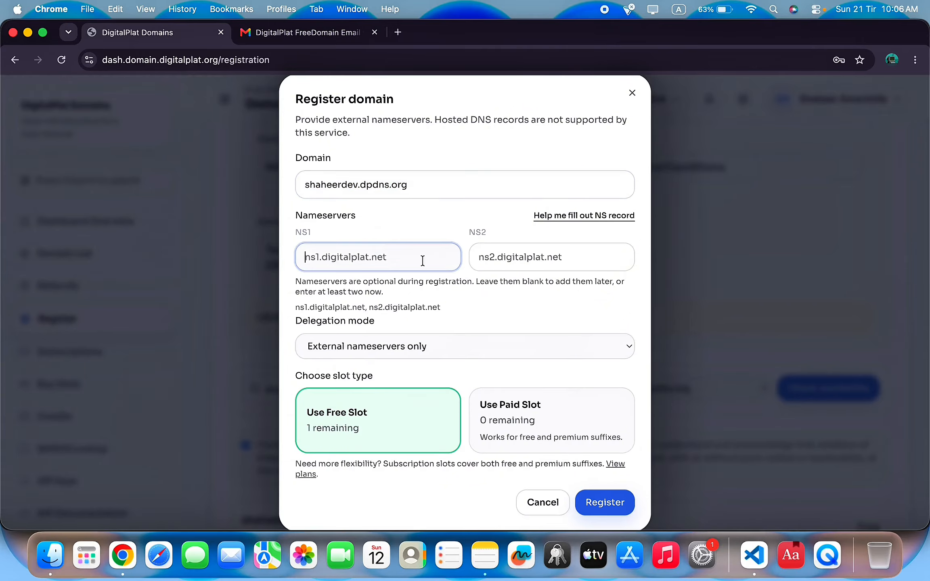
left_click(511, 256)
left_click(333, 255)
Go to cloudflare.com in a new tab.
left_click(398, 33)
type("cl")
key("BackSpace")
type("c")
key("BackSpace")
type("l")
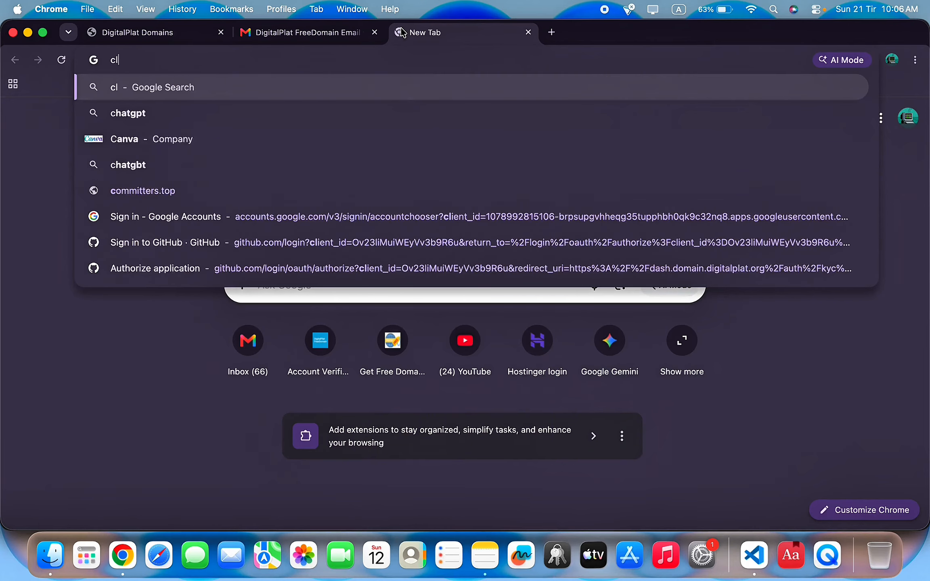
type("oudflare.com")
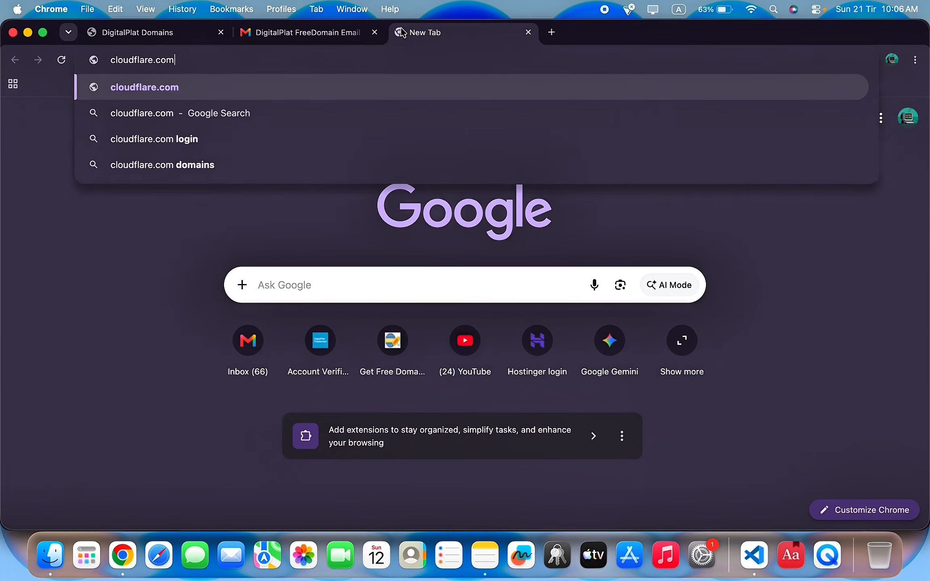
key("Return")
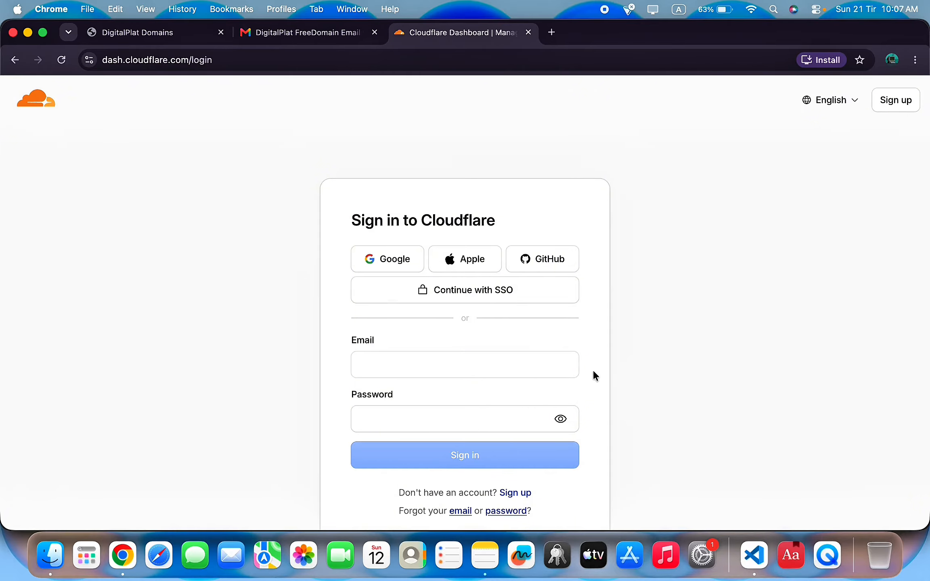
Sign in to Cloudflare with the Google account and allow Dashboard access.
scroll(594, 372, "down", 2)
left_click(424, 319)
left_click(683, 318)
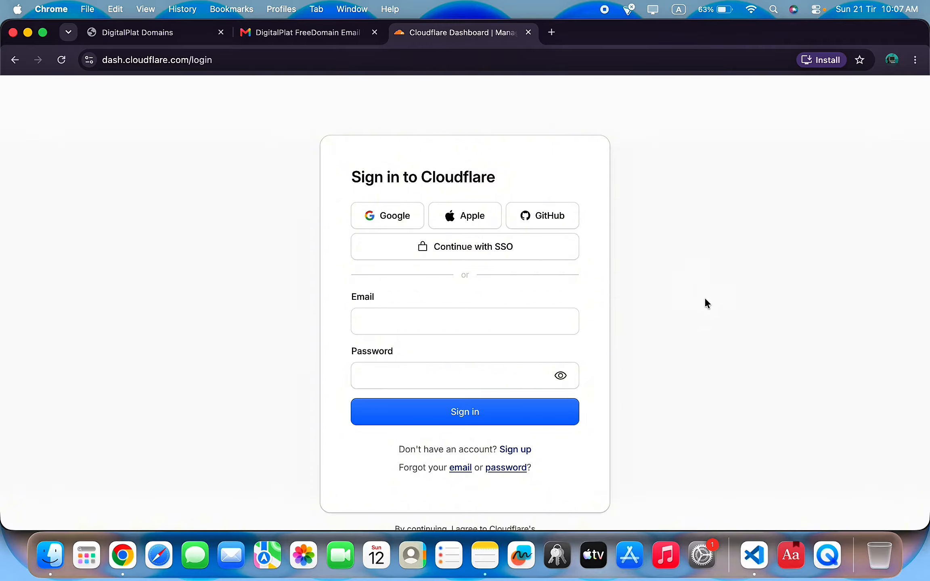
left_click(389, 221)
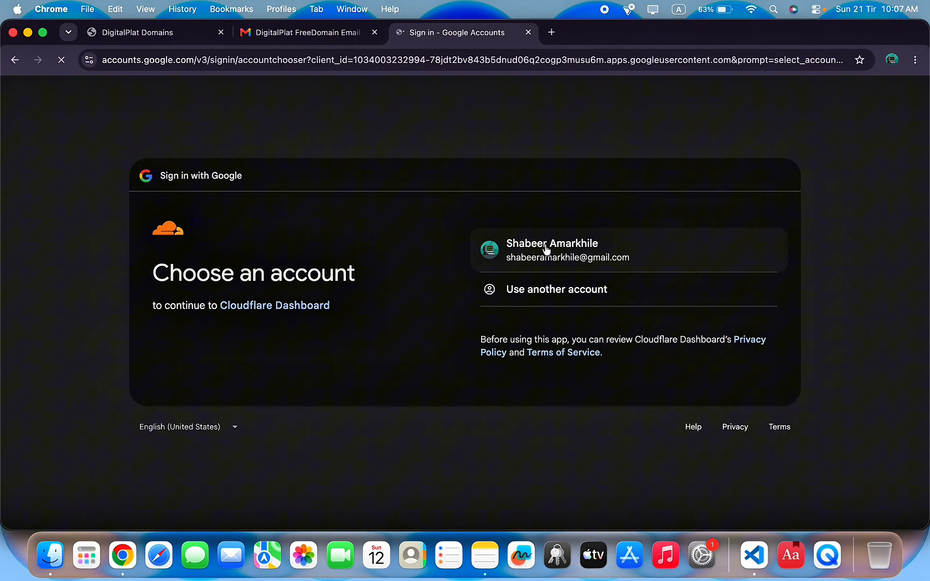
left_click(546, 249)
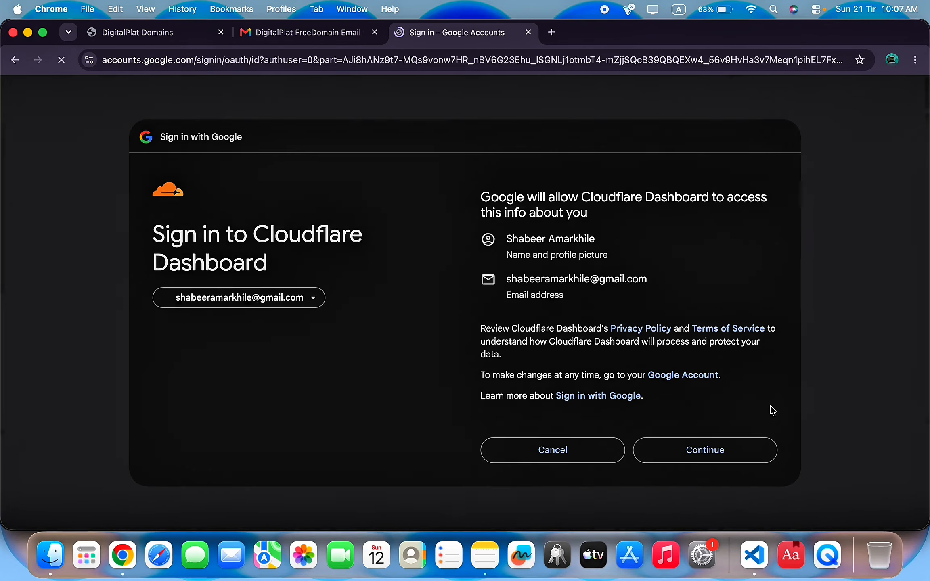
left_click(717, 442)
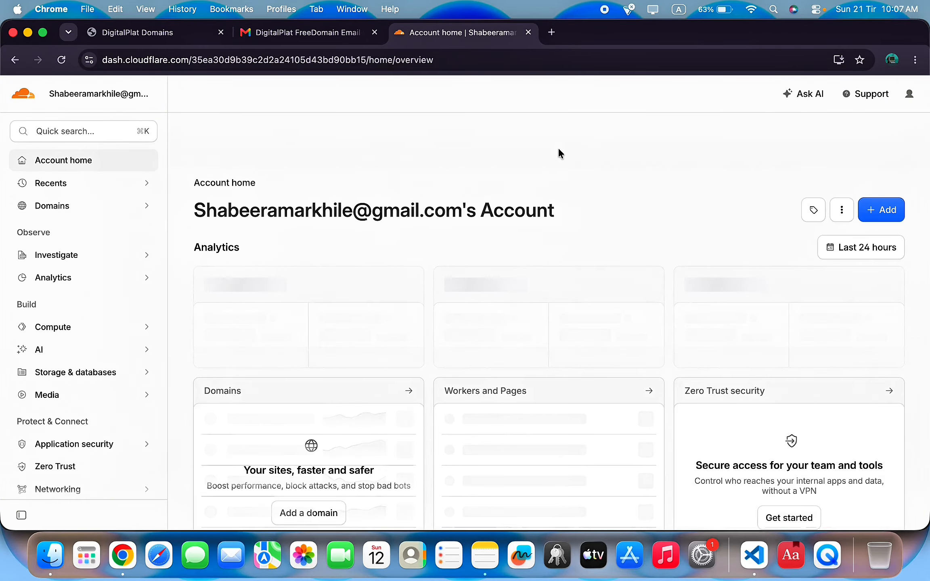
Go to Domains > Transfers and start adding a domain.
left_click(147, 208)
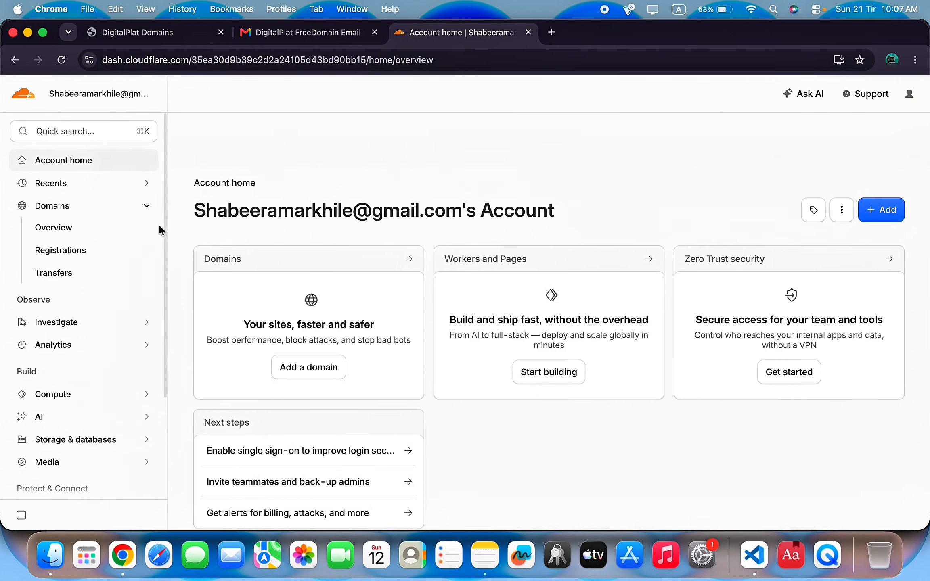
left_click(78, 274)
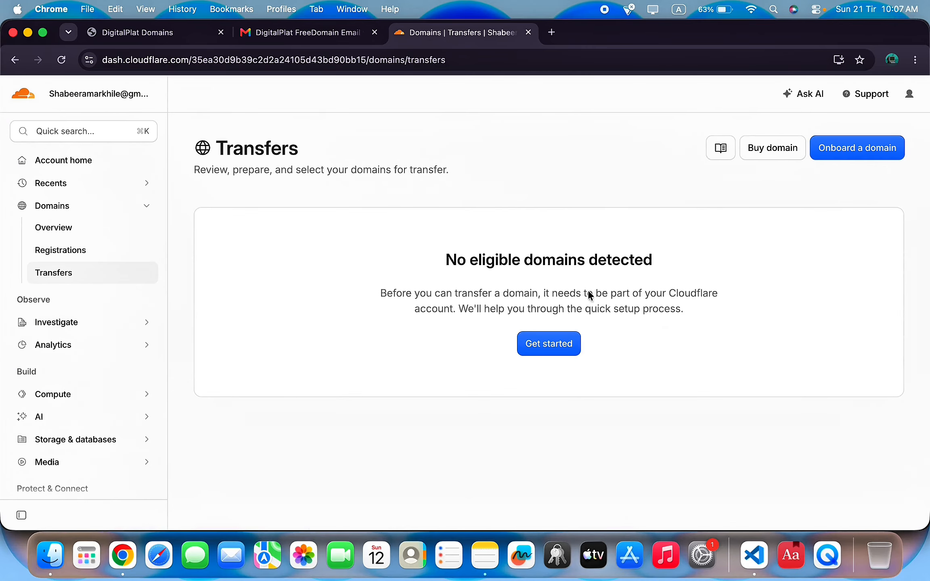
left_click(560, 355)
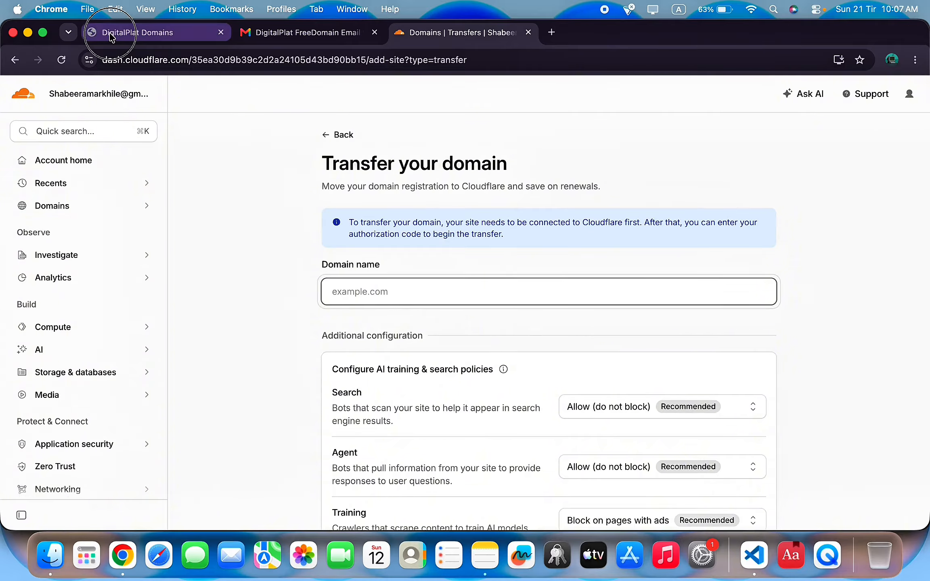
Copy shaheerdev.dpdns.org from DigitalPlat, paste it as the domain name, and continue.
left_click(158, 32)
left_click_drag(430, 183, 2, 183)
key("super+c")
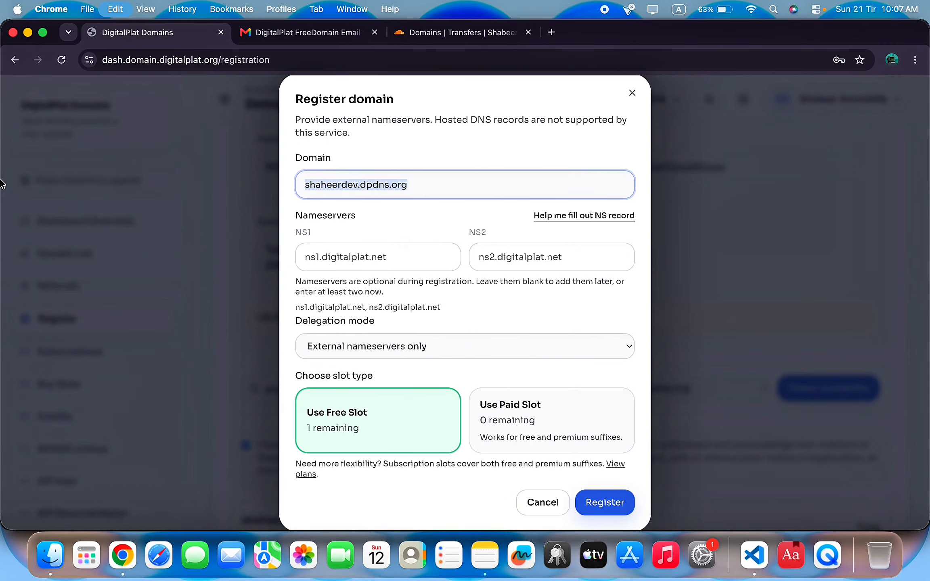
left_click(434, 33)
key("super+v")
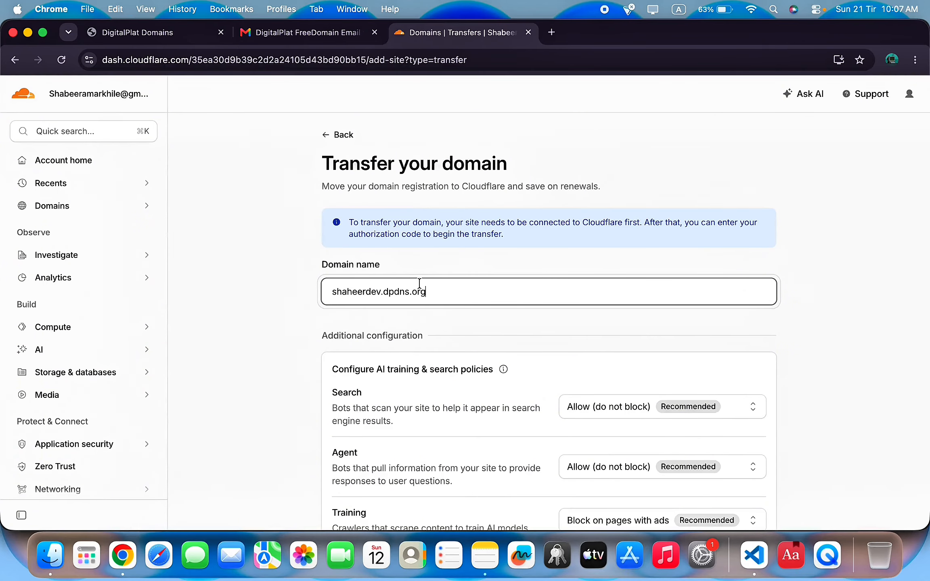
scroll(419, 287, "down", 5)
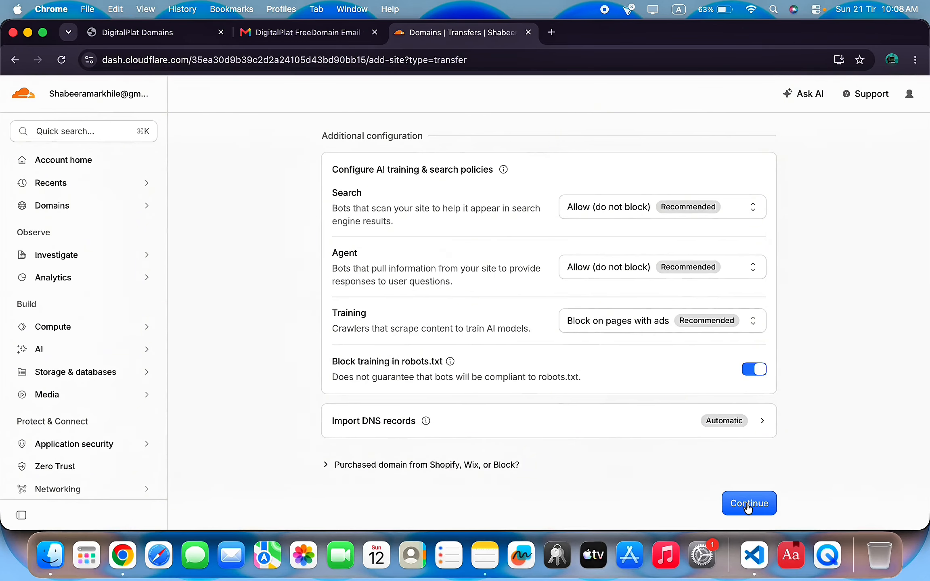
left_click(751, 508)
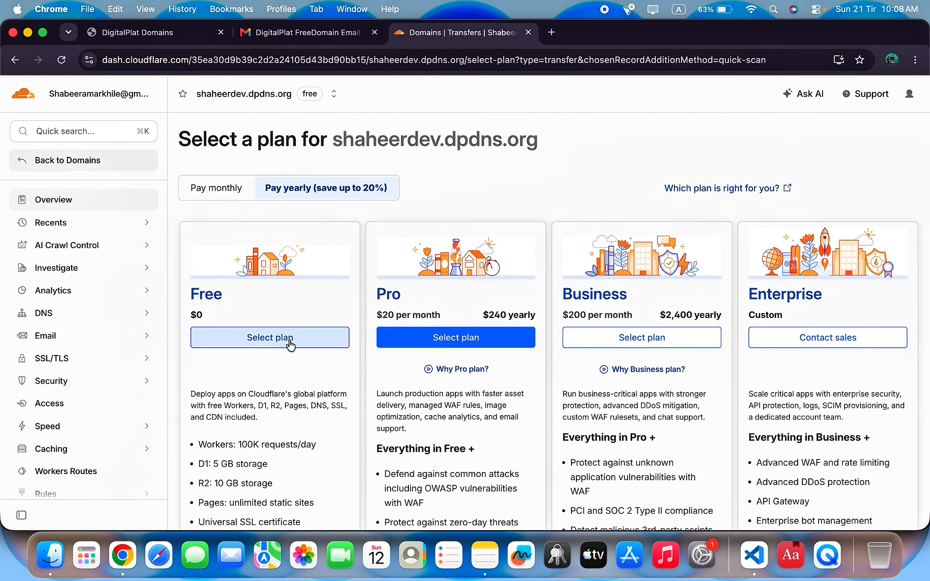
Choose the Free plan and review the DNS records scan, which found 0 records.
left_click(289, 342)
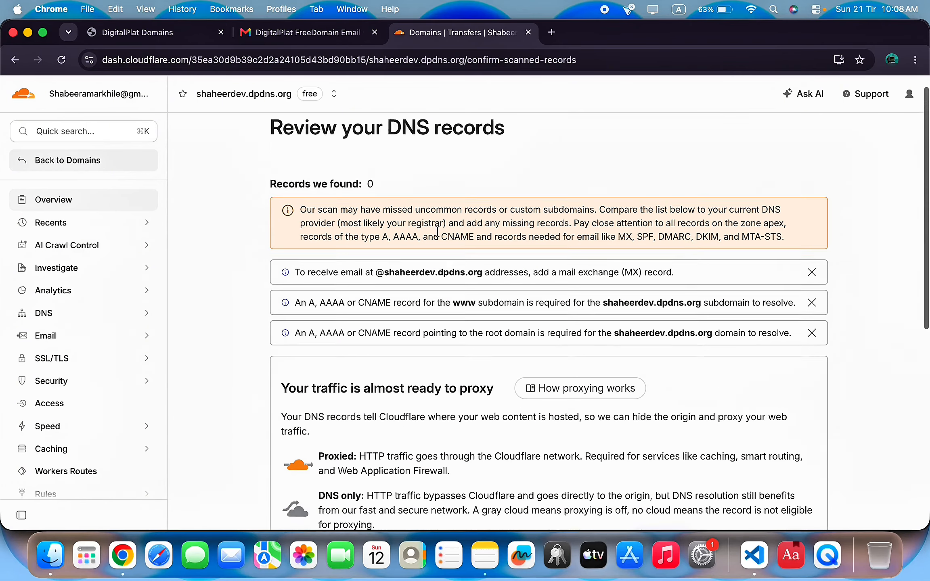
scroll(438, 232, "down", 3)
scroll(438, 231, "down", 6)
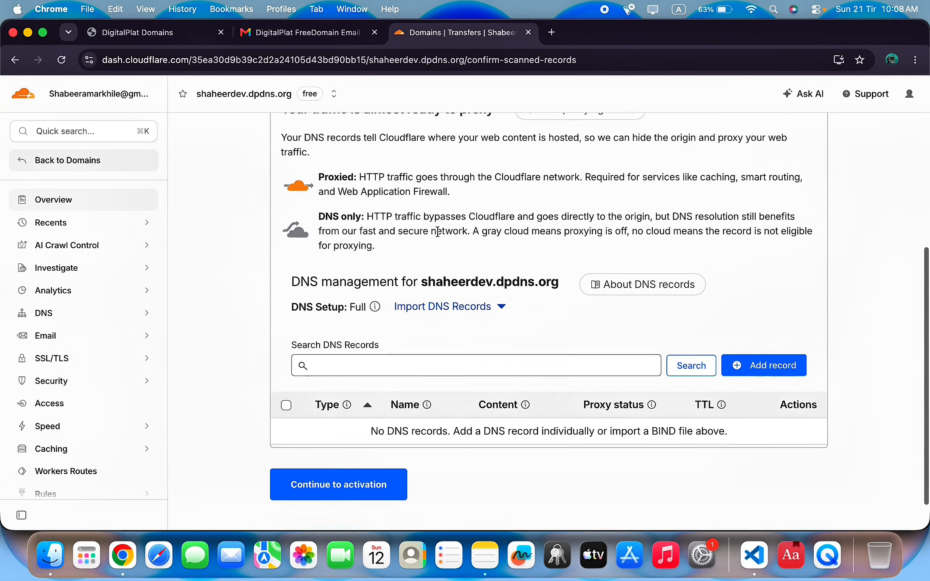
scroll(817, 266, "up", 8)
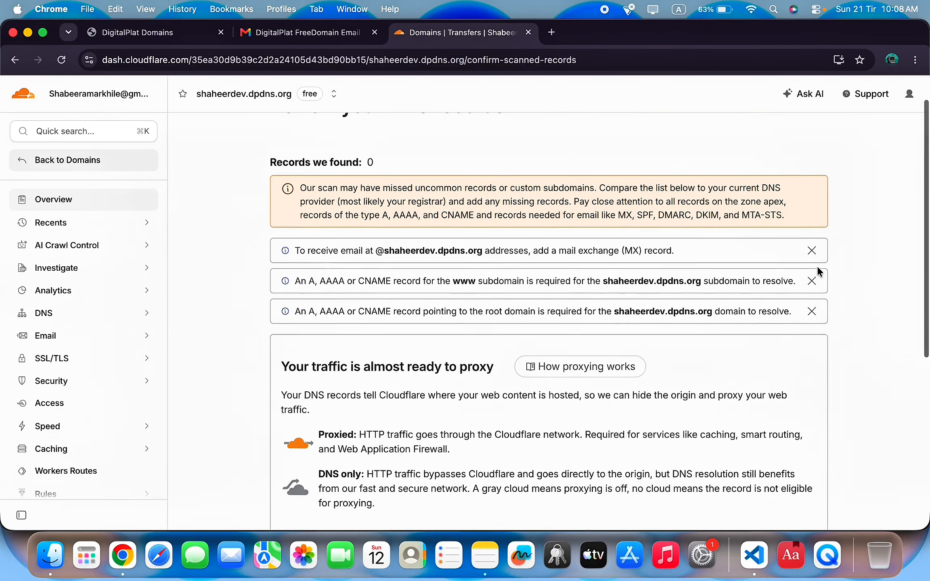
scroll(704, 438, "down", 7)
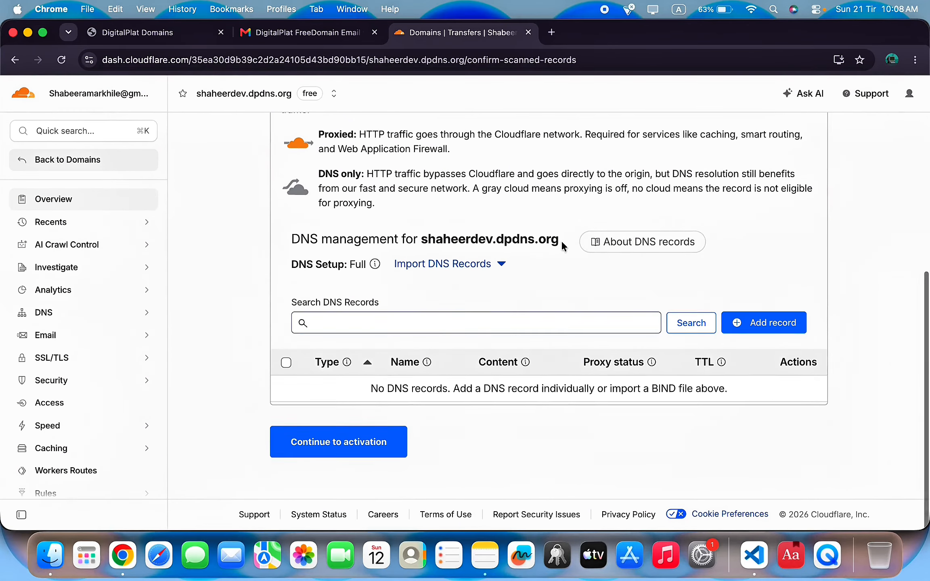
scroll(597, 264, "up", 4)
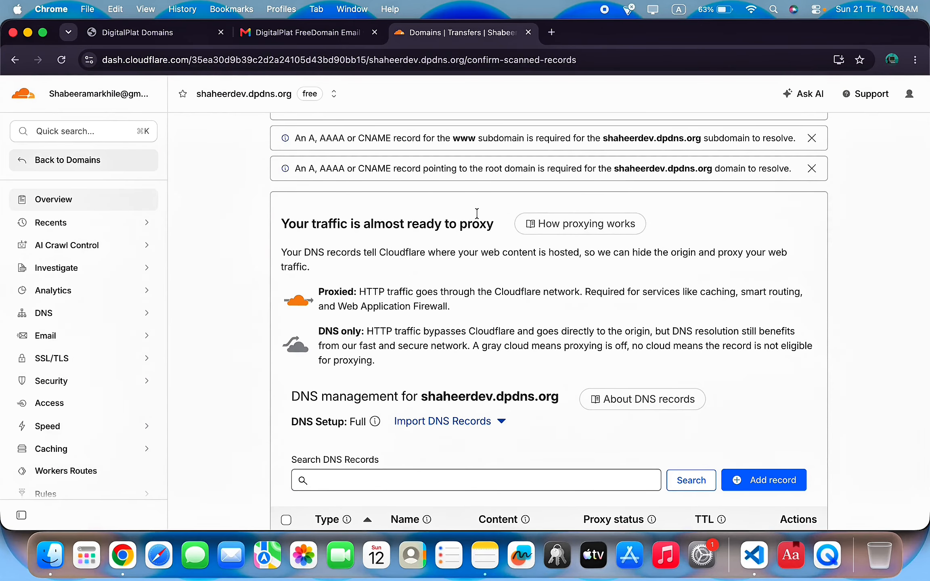
left_click(146, 313)
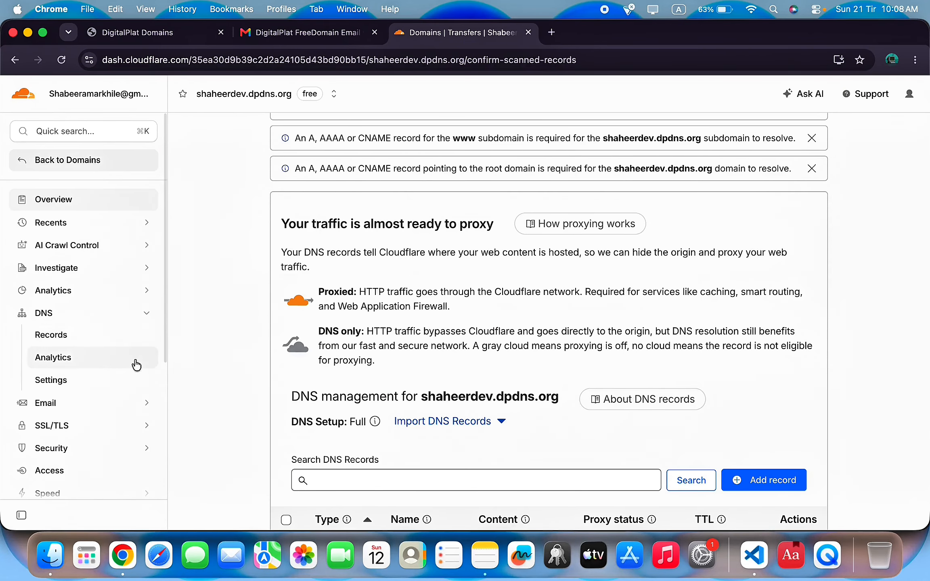
Copy the first assigned nameserver, tosana.ns.cloudflare.com, from the DNS Settings page.
left_click(98, 389)
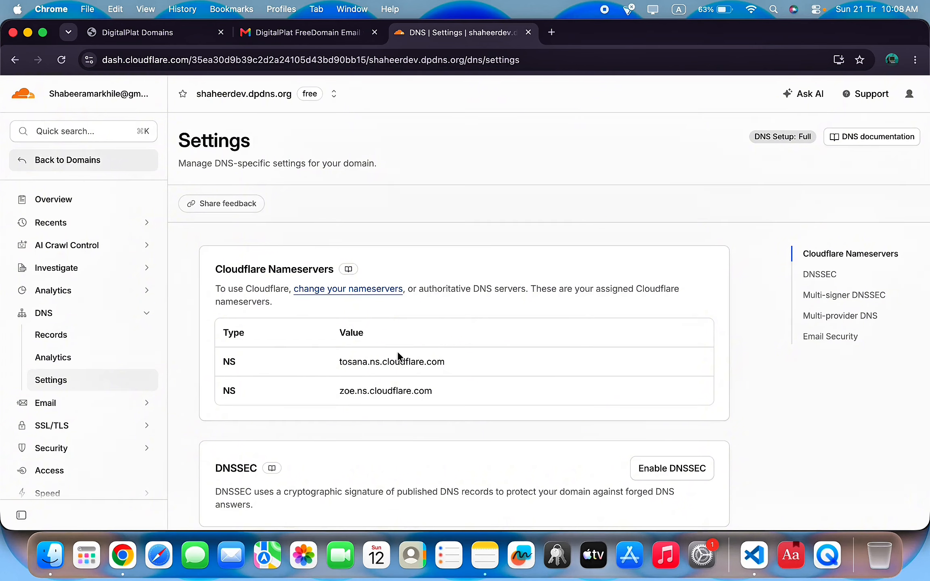
scroll(251, 315, "down", 2)
left_click(223, 300)
left_click_drag(223, 300, 479, 365)
left_click(525, 352)
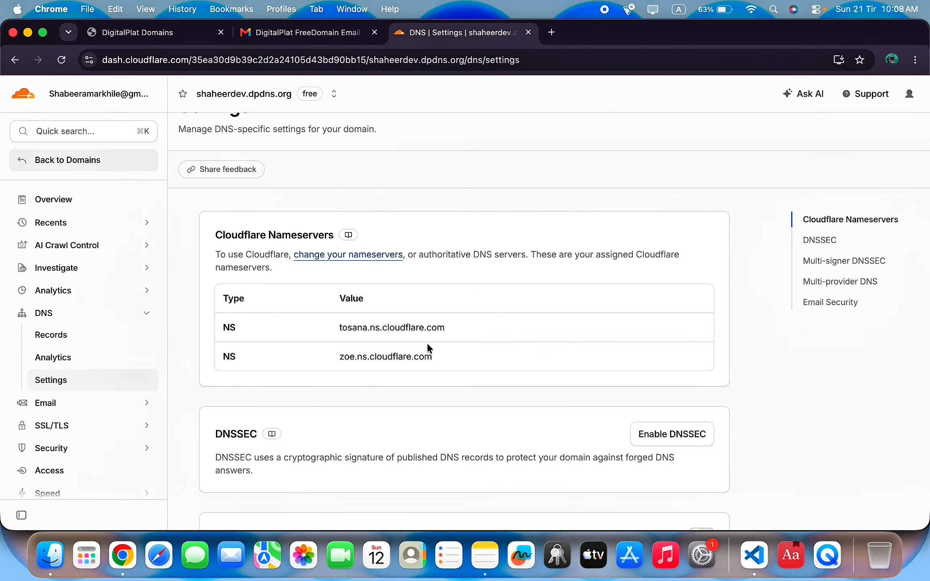
left_click_drag(463, 329, 327, 328)
key("super+c")
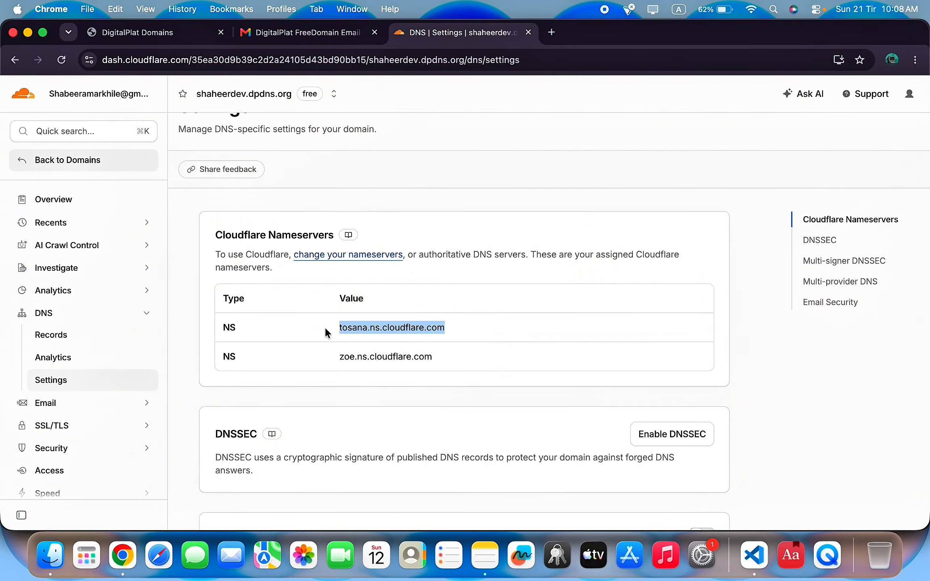
left_click(144, 34)
Enter tosana.ns.cloudflare.com and zoe.ns.cloudflare.com as the NS1 and NS2 nameservers.
triple_click(332, 254)
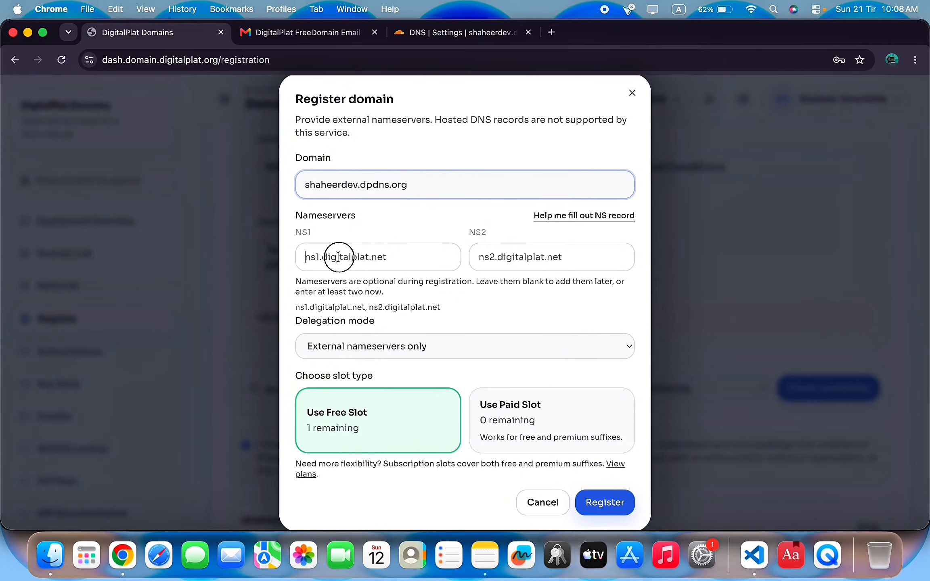
key("super+v")
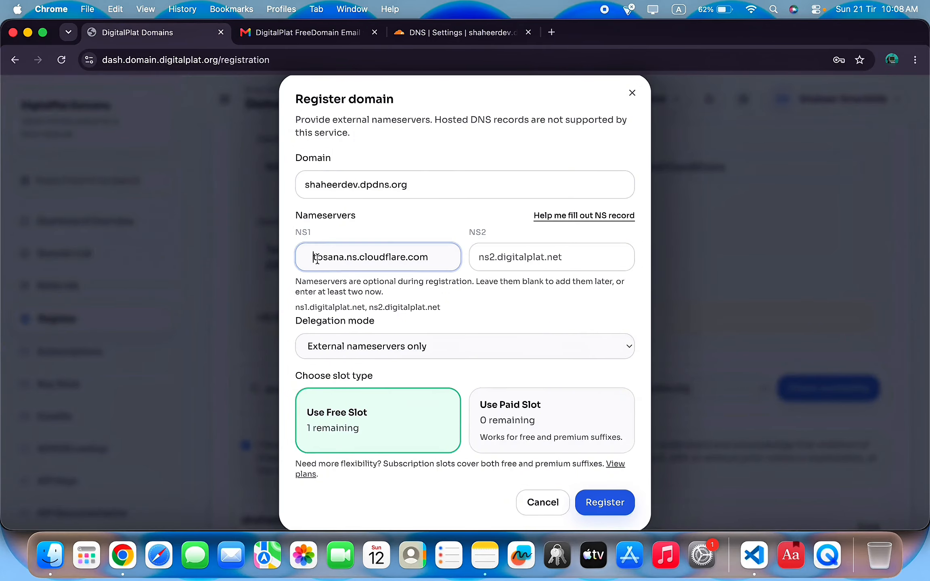
key("BackSpace")
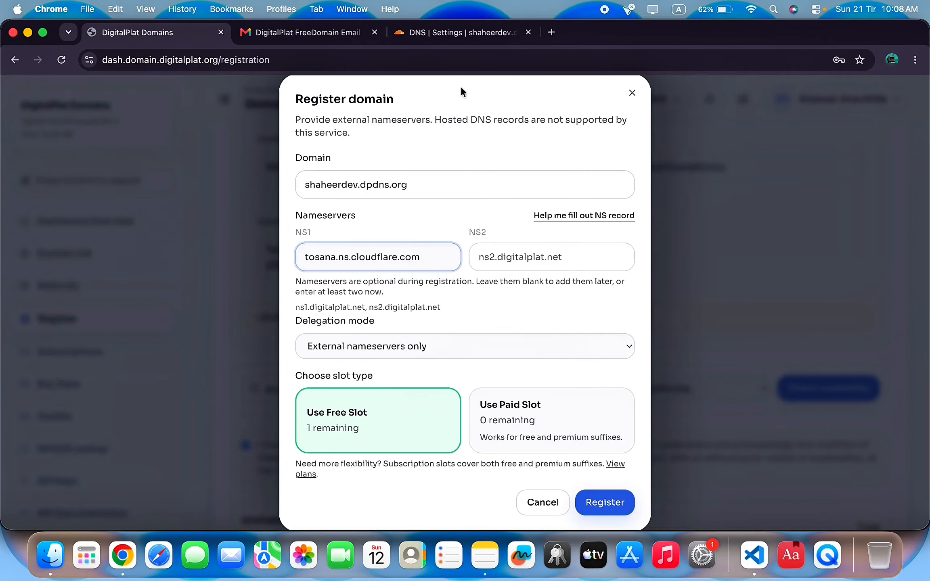
left_click(438, 33)
left_click_drag(432, 357, 343, 358)
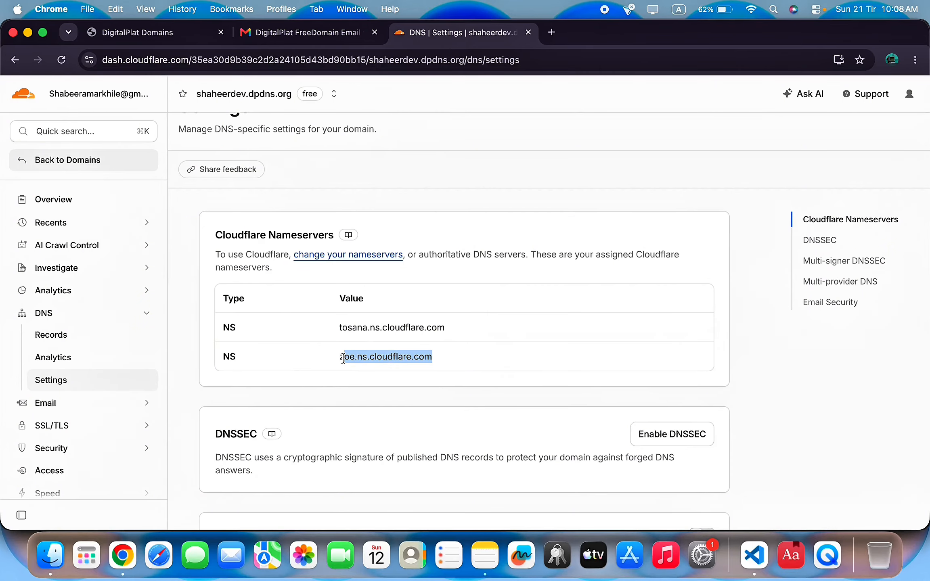
key("super+1")
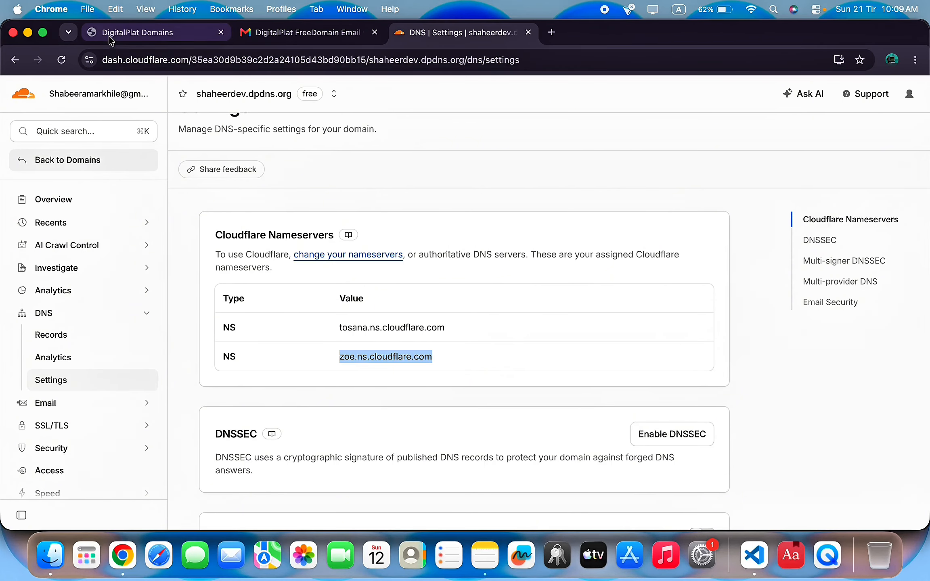
left_click(545, 257)
type("zoe.ns.cloudflare.com")
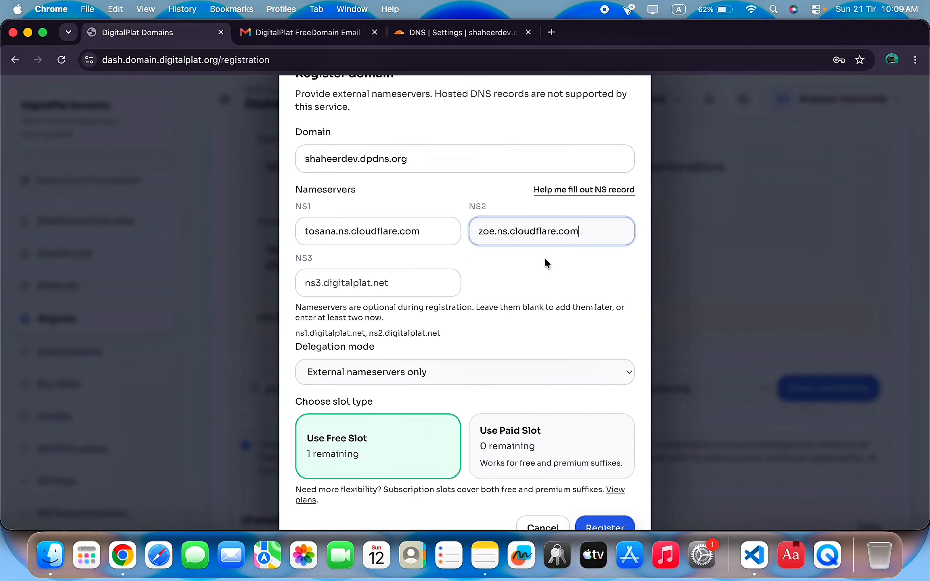
Register shaheerdev.dpdns.org and confirm spending the free slot.
left_click(472, 234)
left_click(618, 230)
left_click(621, 523)
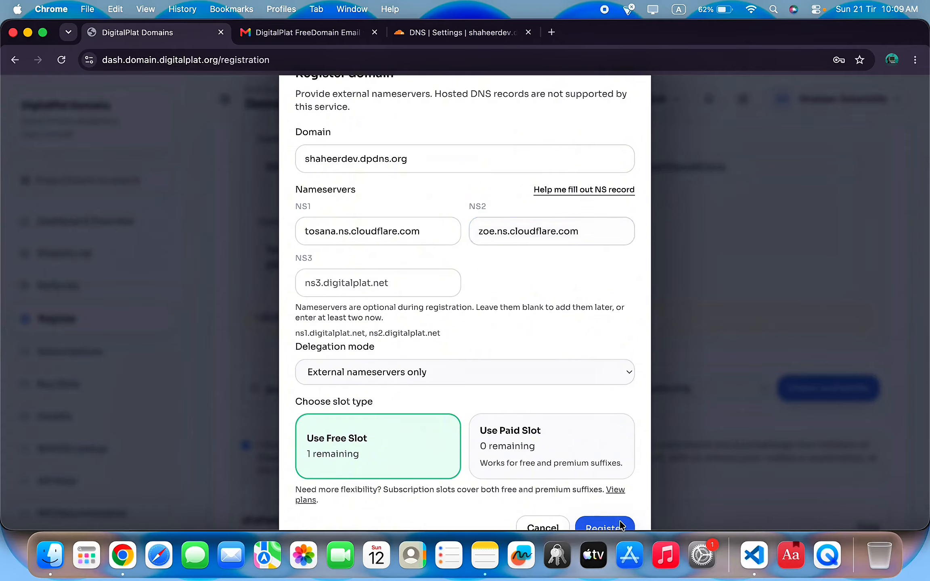
left_click(563, 153)
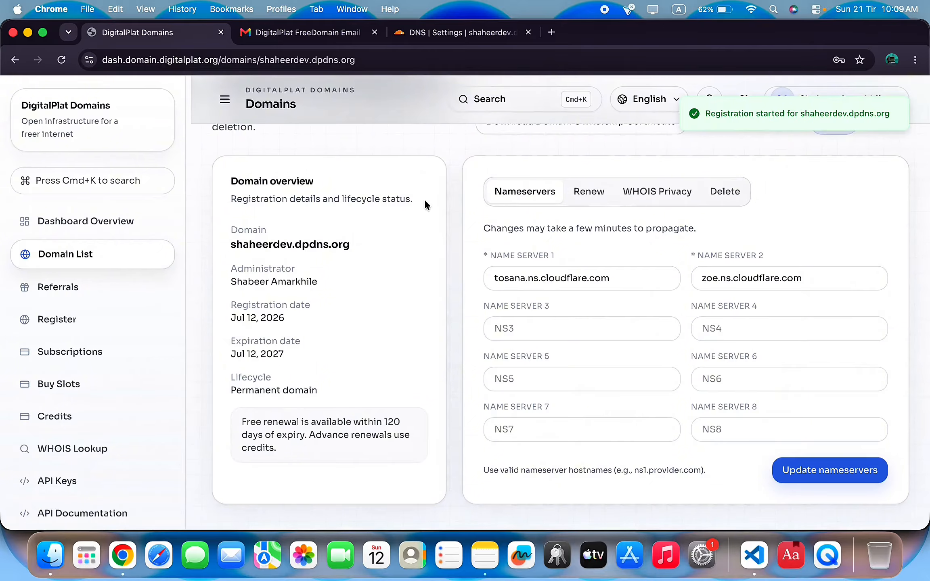
left_click(461, 33)
Check the shaheerdev.dpdns.org overview confirming Cloudflare protection with Full DNS setup.
scroll(424, 217, "up", 2)
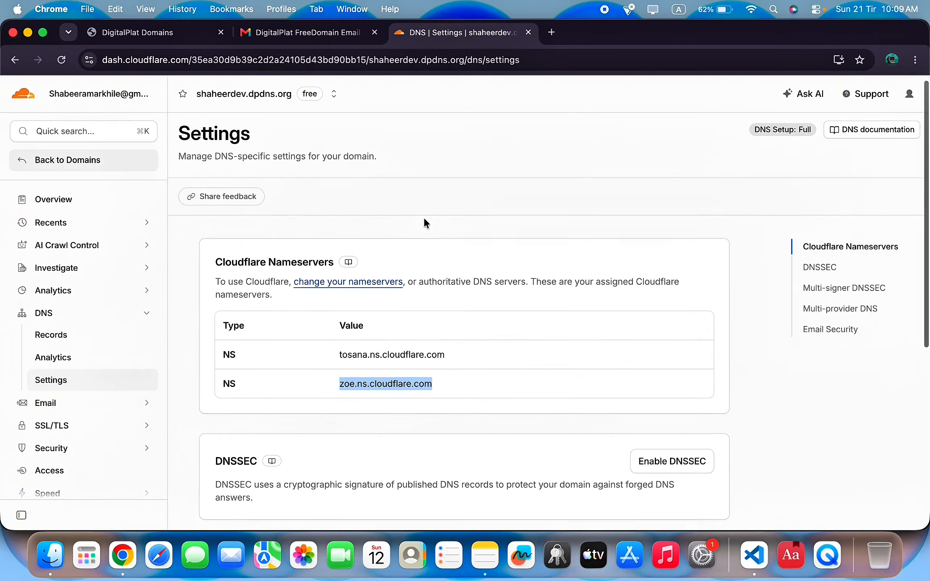
left_click(80, 208)
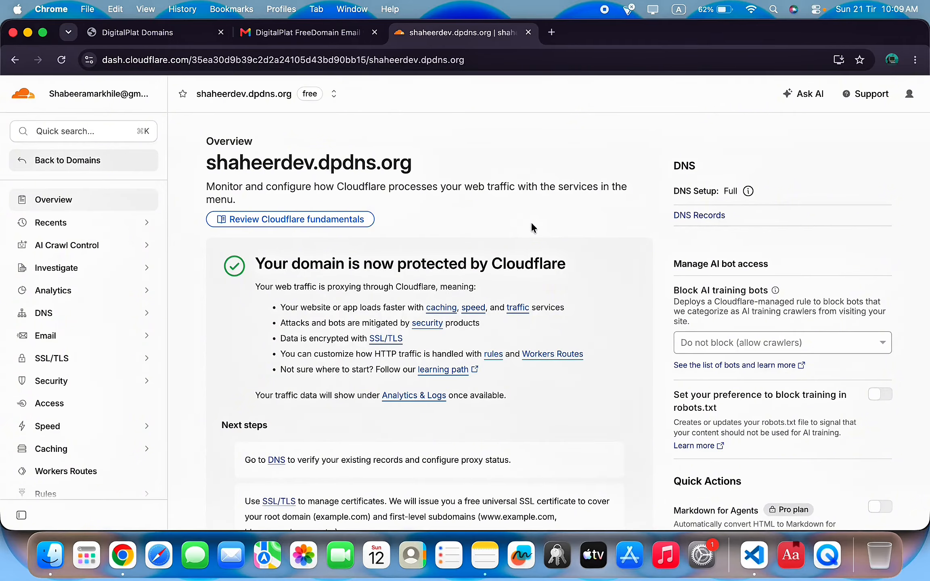
scroll(532, 226, "down", 10)
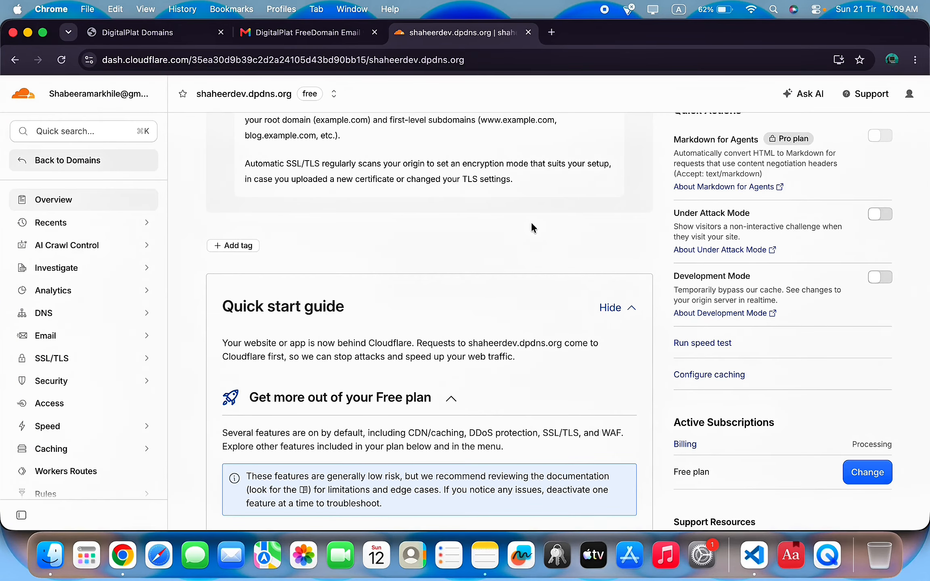
scroll(532, 226, "up", 1)
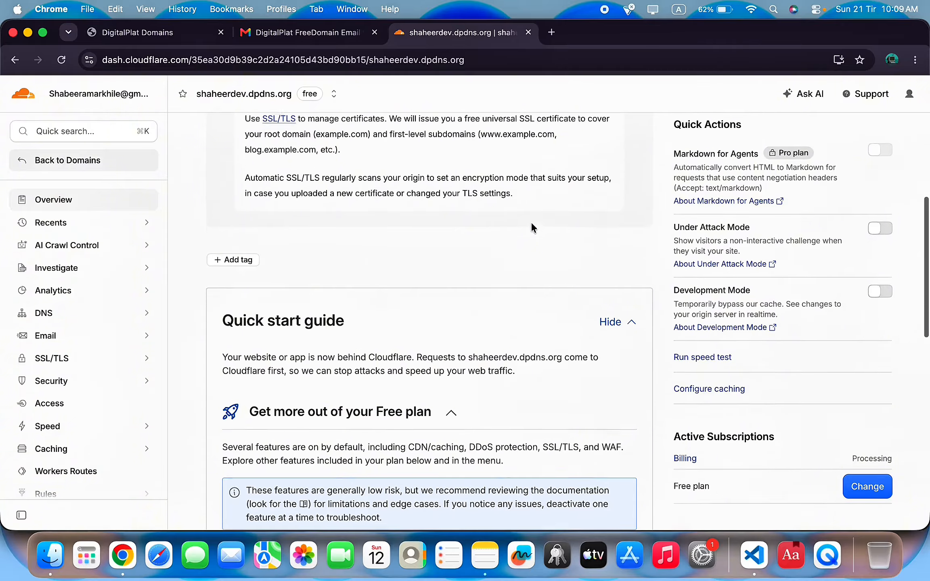
scroll(532, 227, "down", 5)
scroll(531, 227, "up", 15)
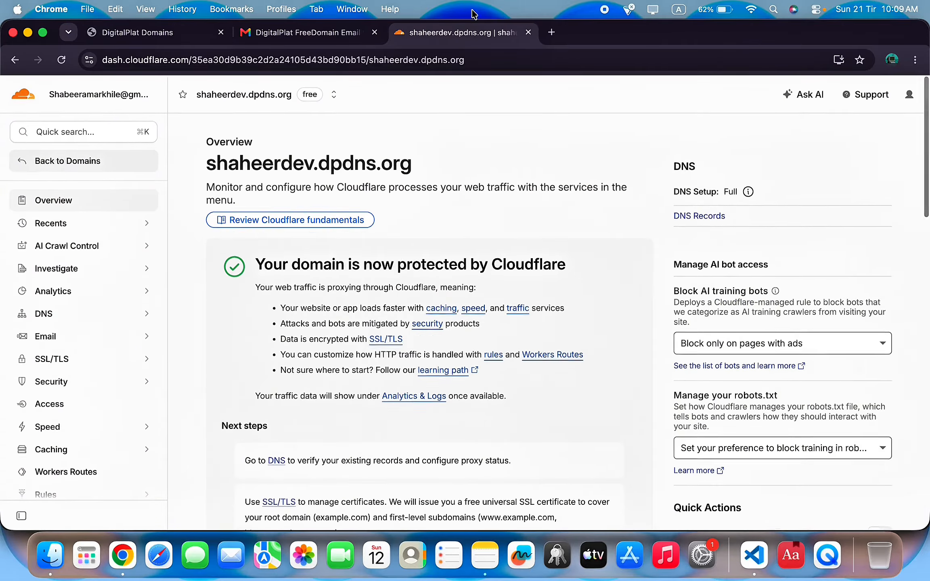
scroll(401, 277, "down", 8)
scroll(387, 302, "up", 10)
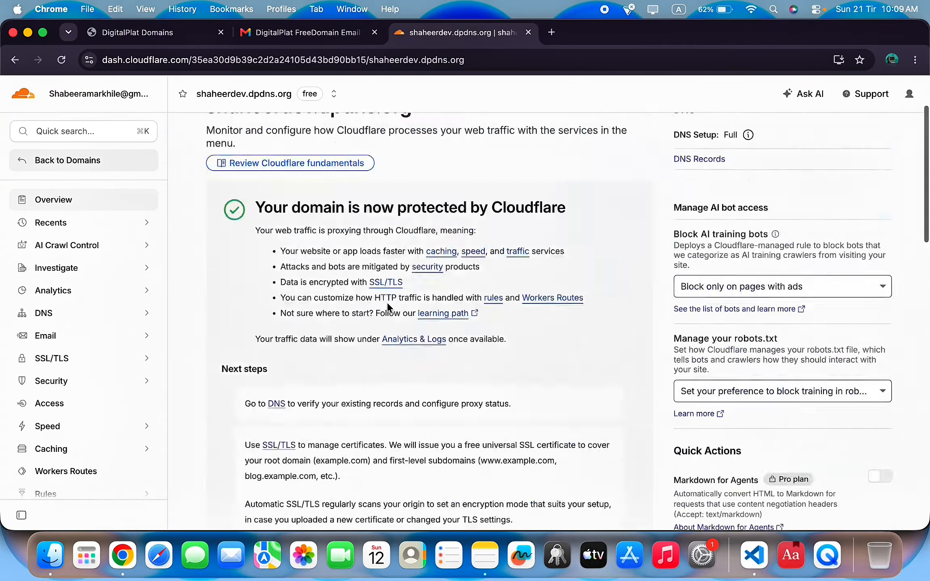
Search for vercel, go to vercel.com and sign up with GitHub.
left_click(552, 33)
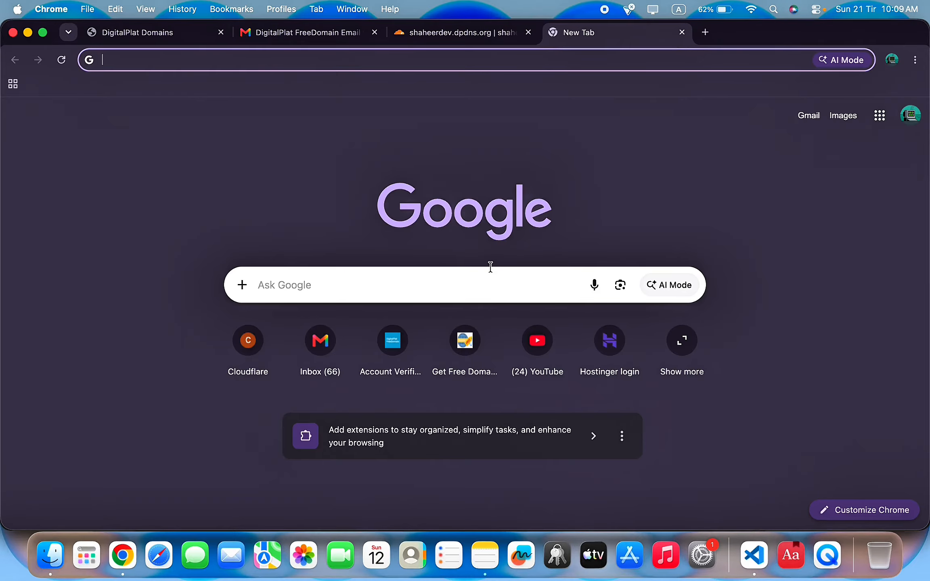
type("vercel")
key("Return")
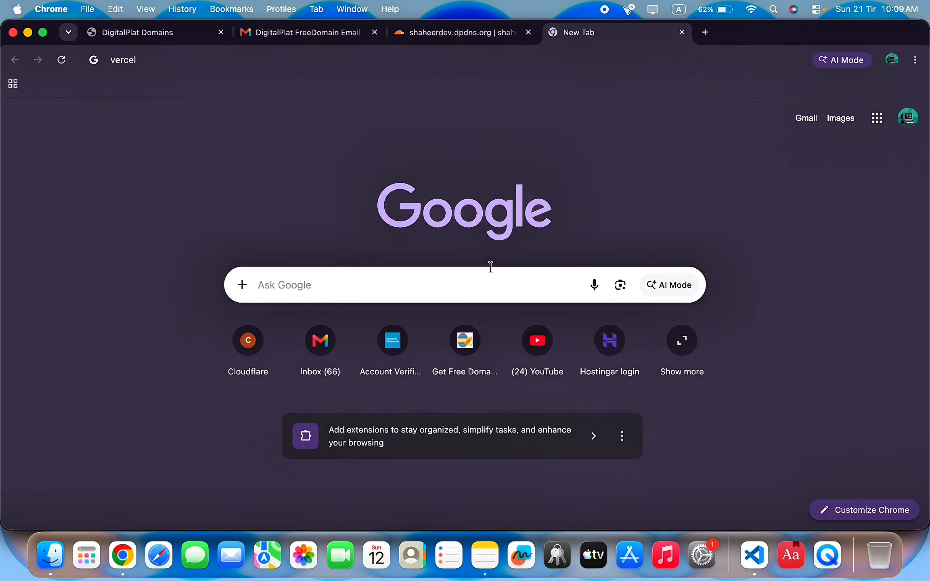
left_click(235, 220)
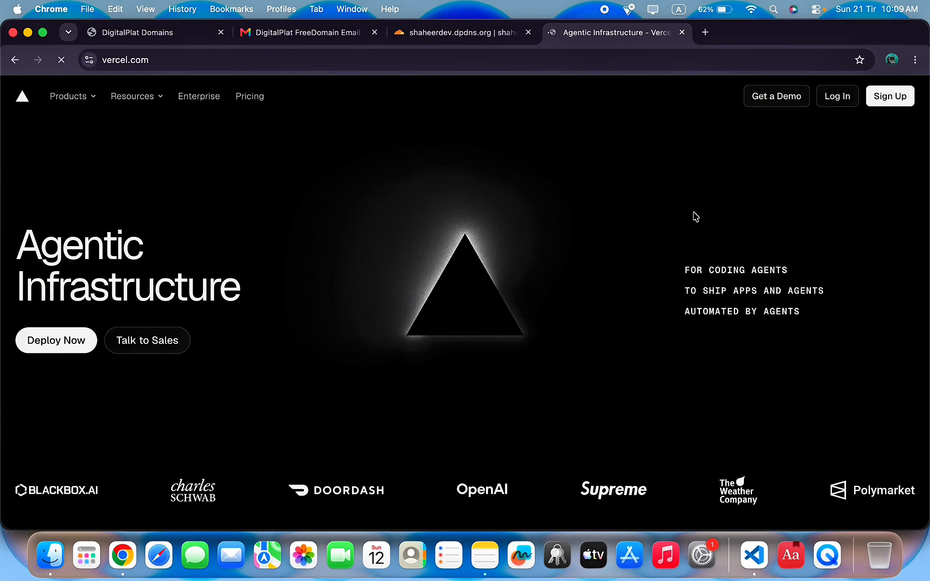
left_click(878, 100)
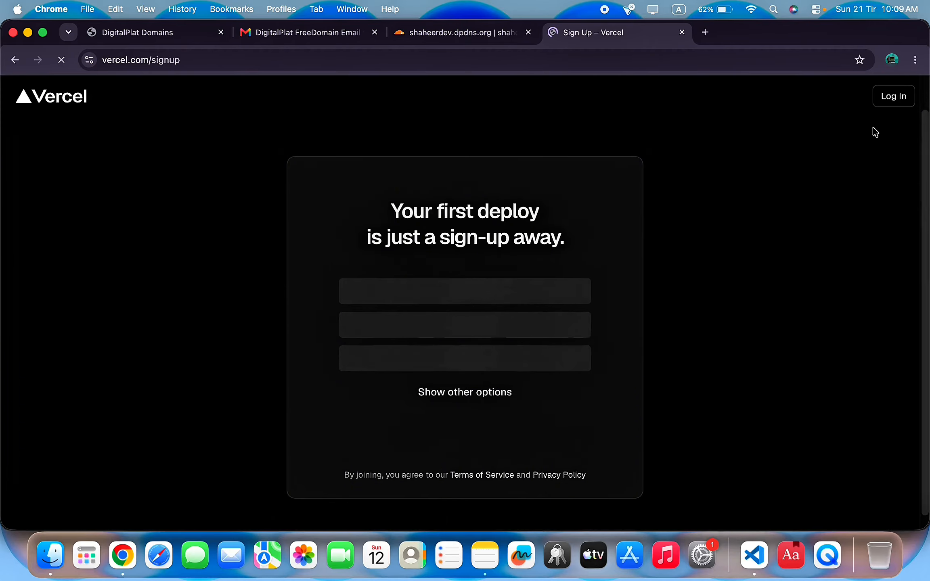
left_click(471, 298)
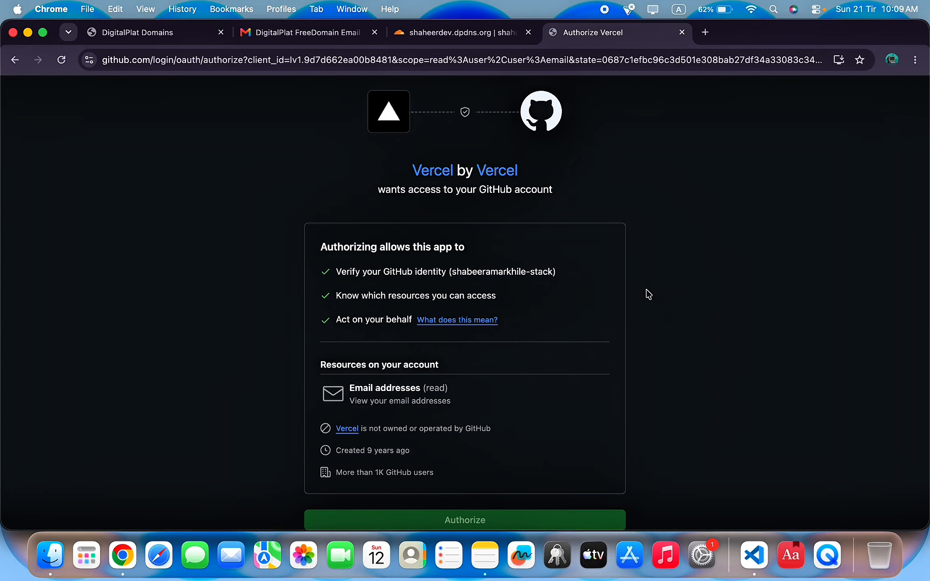
scroll(646, 289, "down", 5)
Authorize GitHub and pick the personal-projects Hobby plan with a team name.
left_click(440, 387)
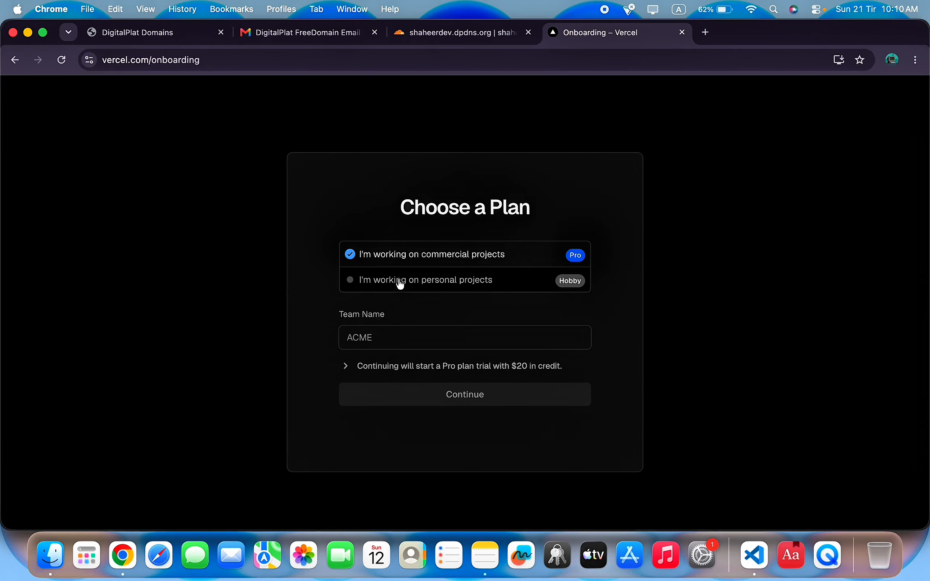
left_click(393, 280)
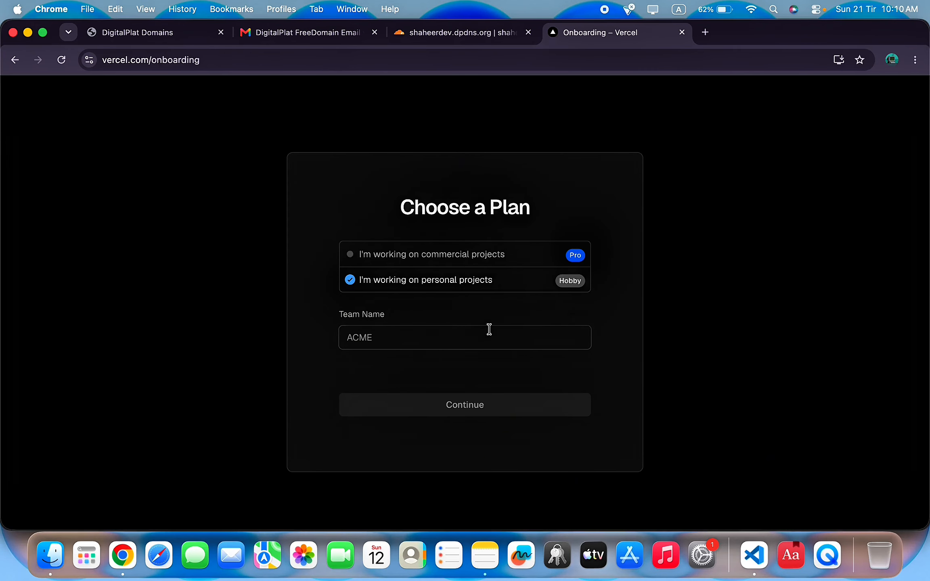
left_click(421, 339)
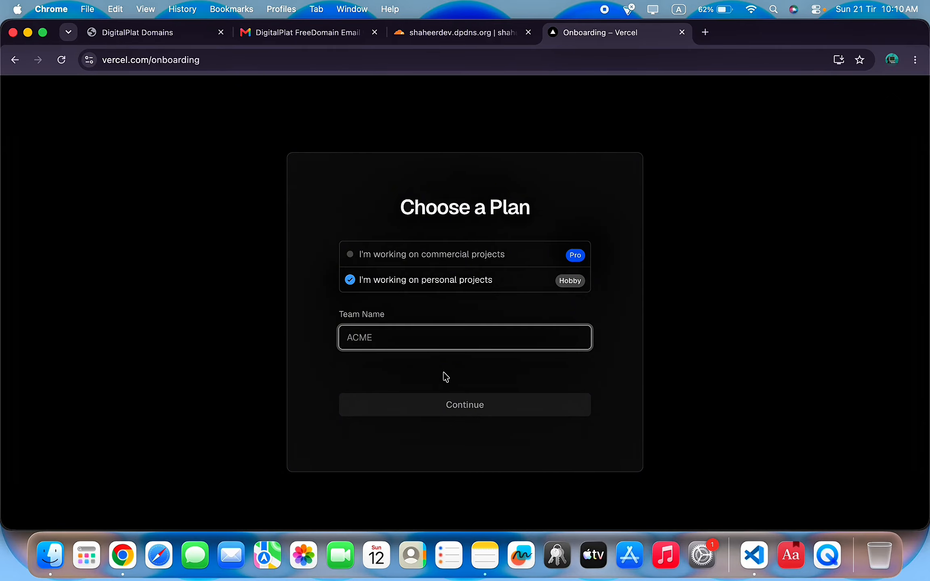
type("ShaheerDev")
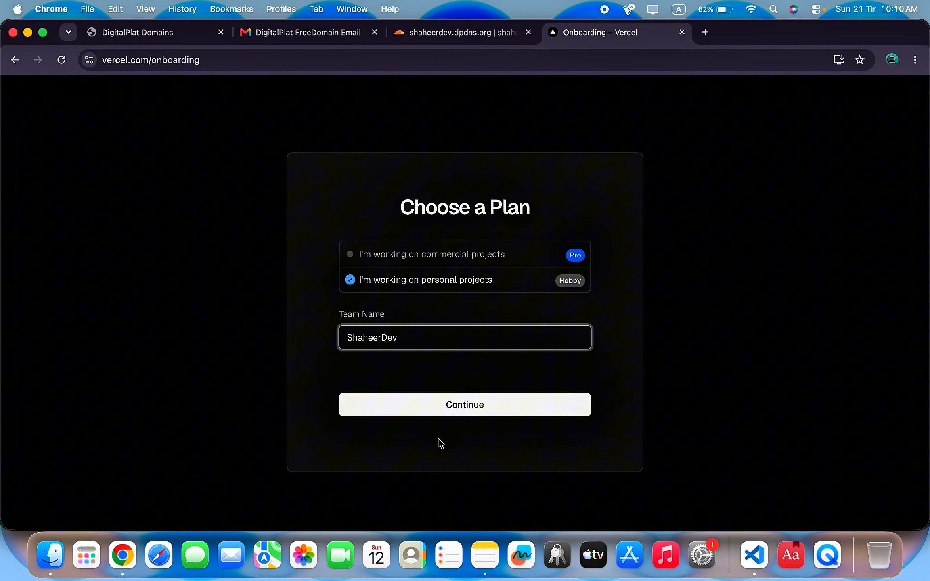
left_click(519, 408)
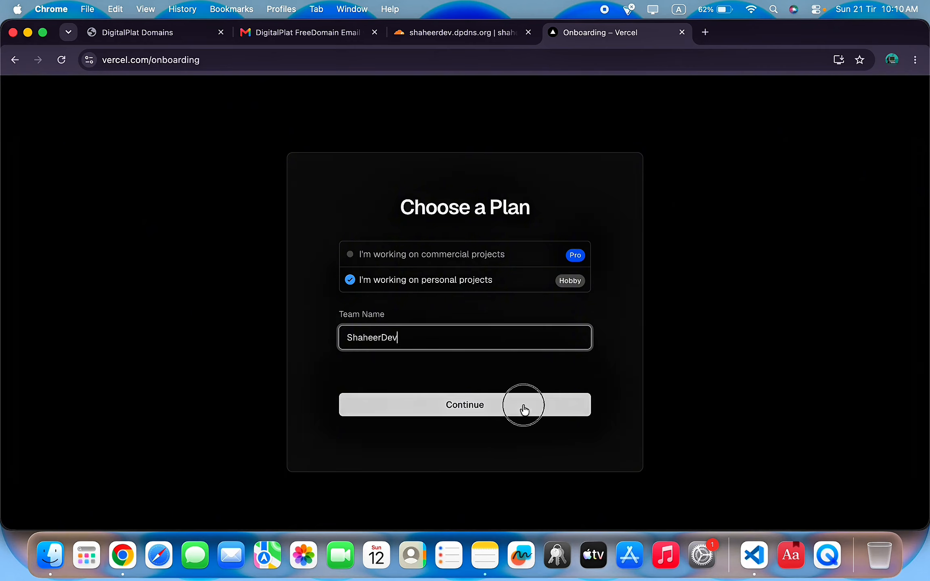
Correct the taken team URL and finish onboarding at the New Project page.
left_click(466, 388)
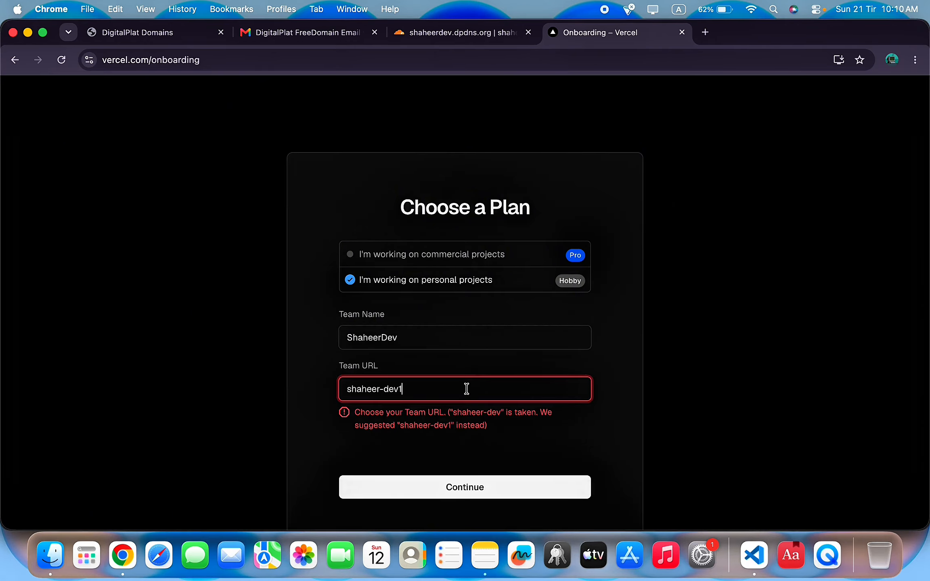
key("BackSpace")
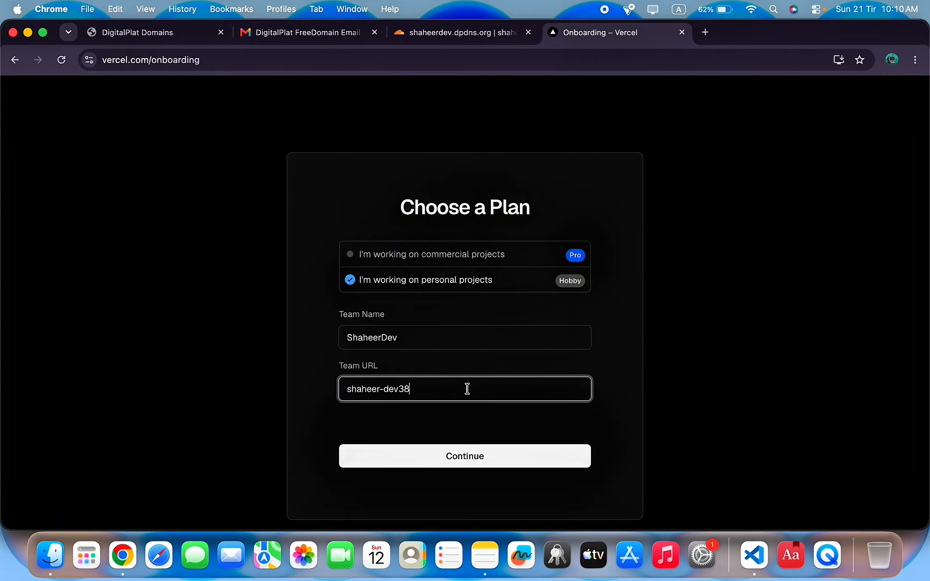
left_click(492, 465)
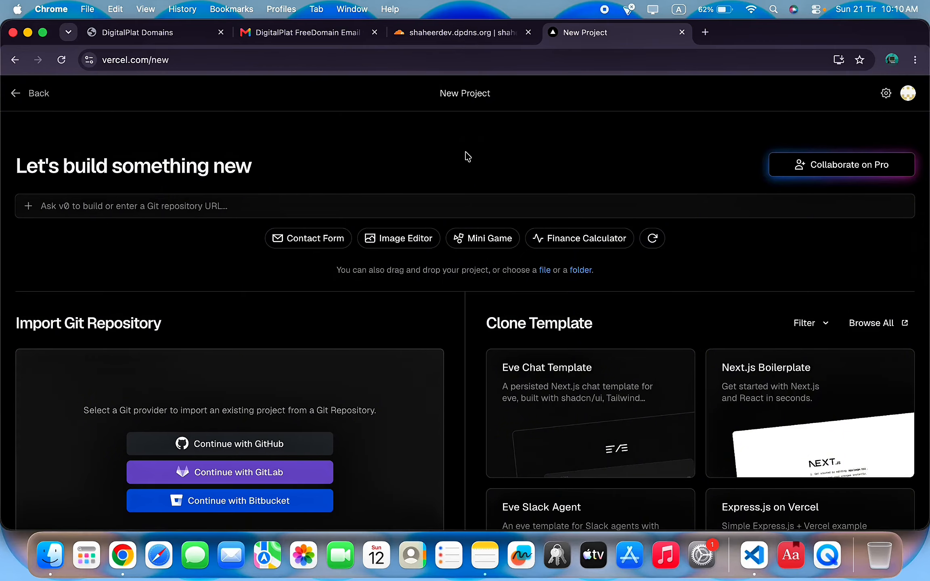
scroll(467, 157, "down", 2)
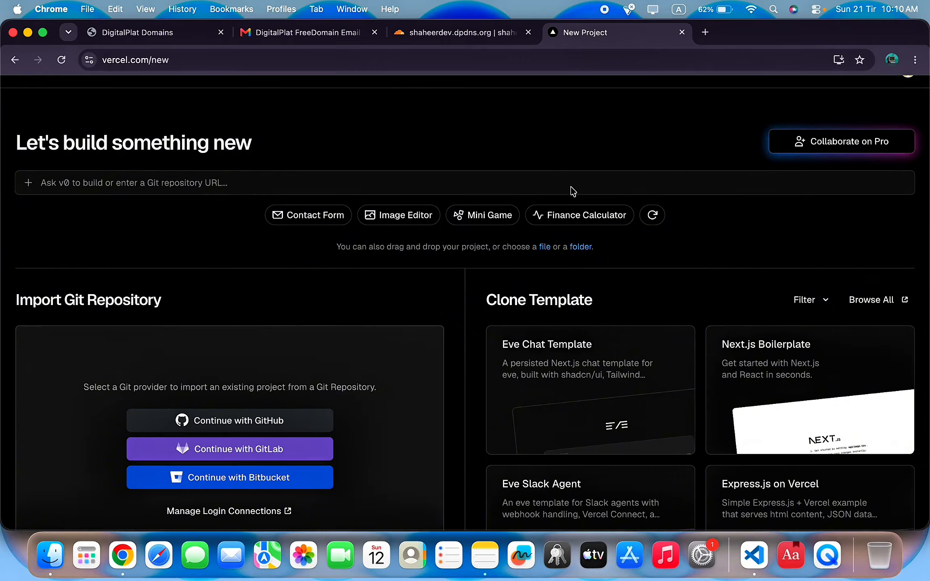
left_click(706, 32)
On github.com, create a new public repository named shaheerDev.
type("git")
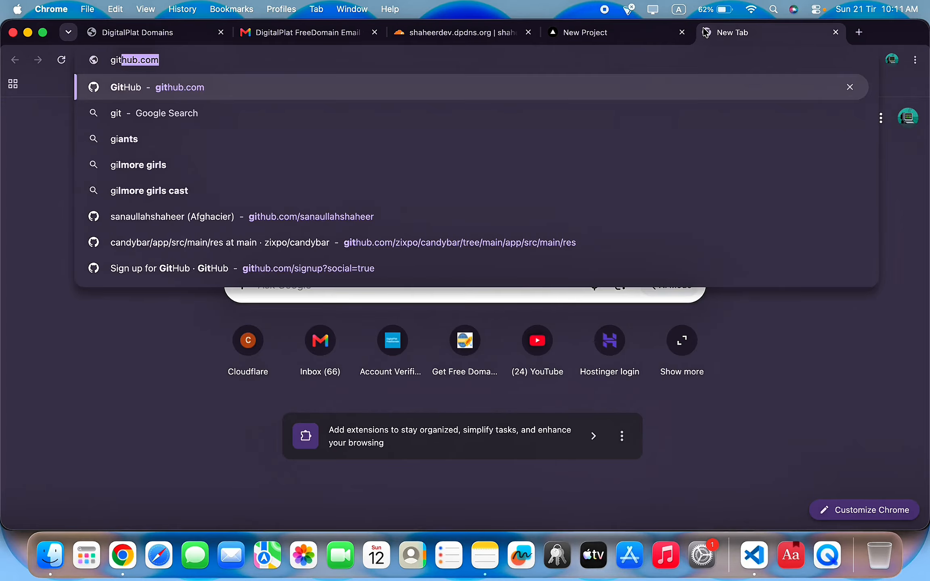
key("Return")
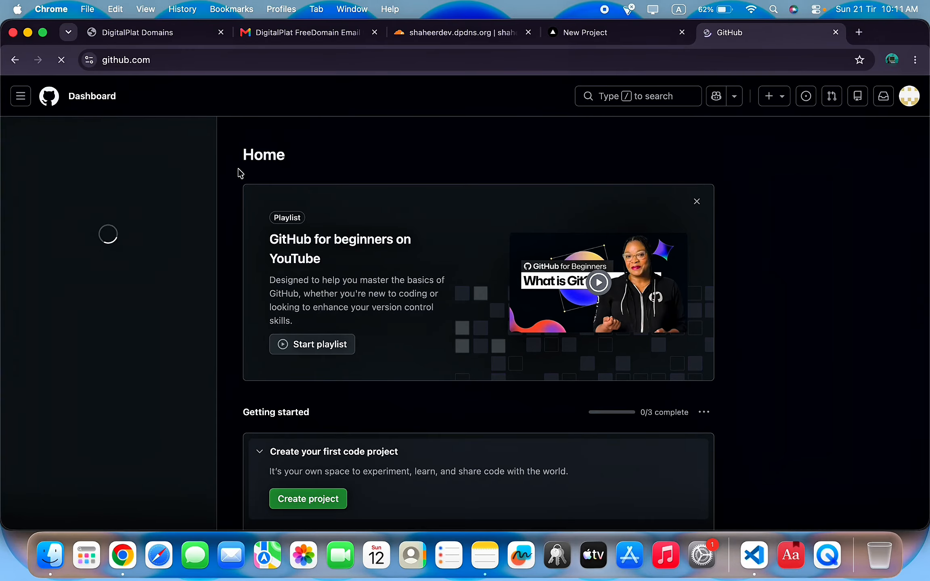
left_click(62, 206)
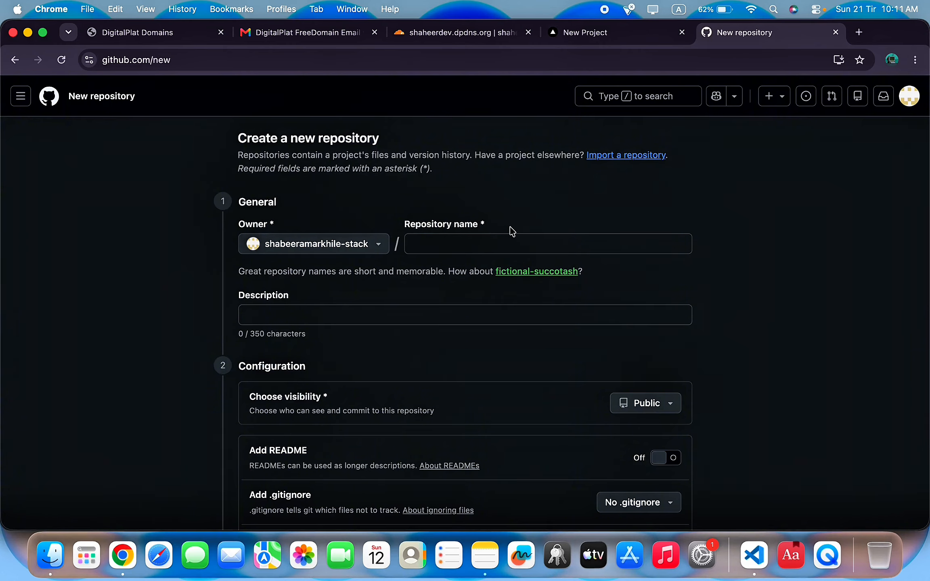
left_click(503, 241)
type("shaheerDev")
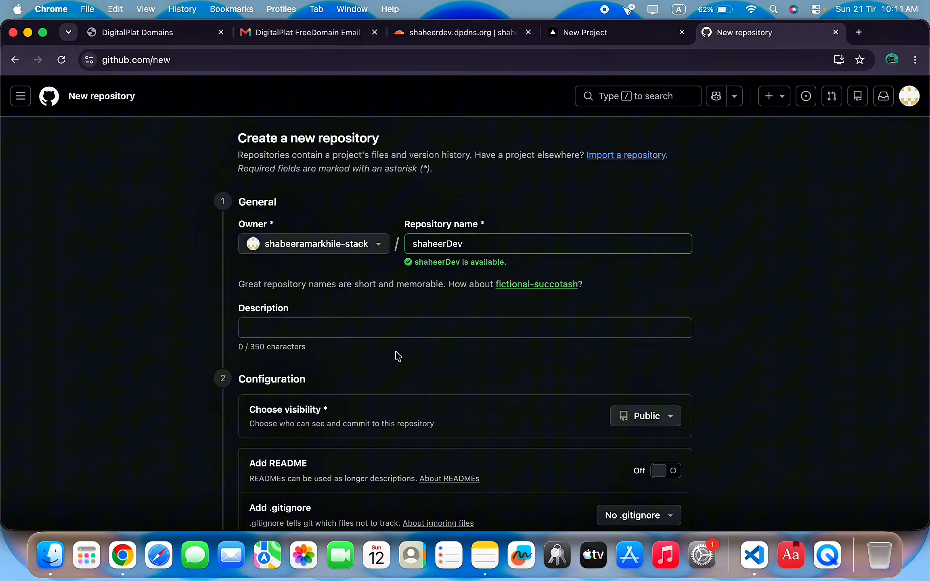
scroll(397, 355, "down", 1)
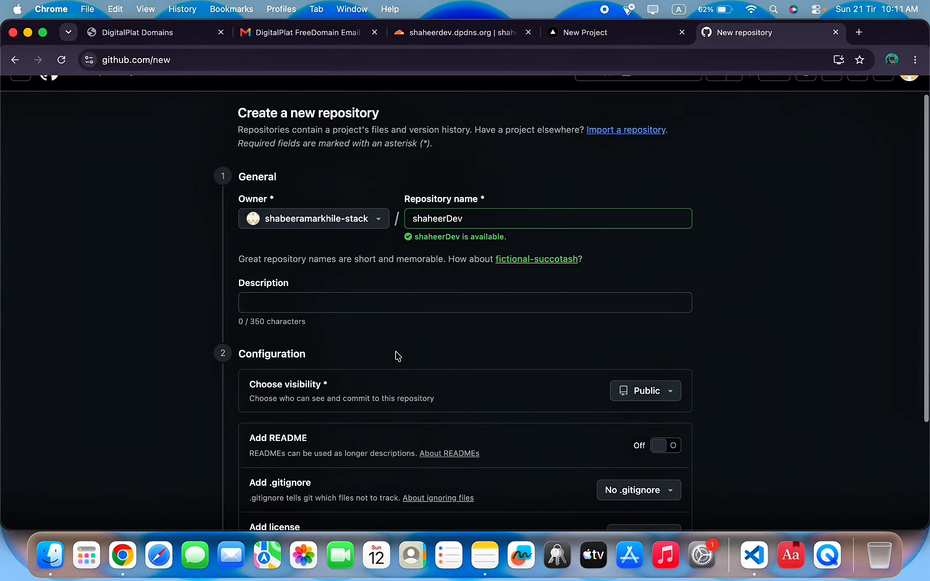
scroll(518, 347, "down", 4)
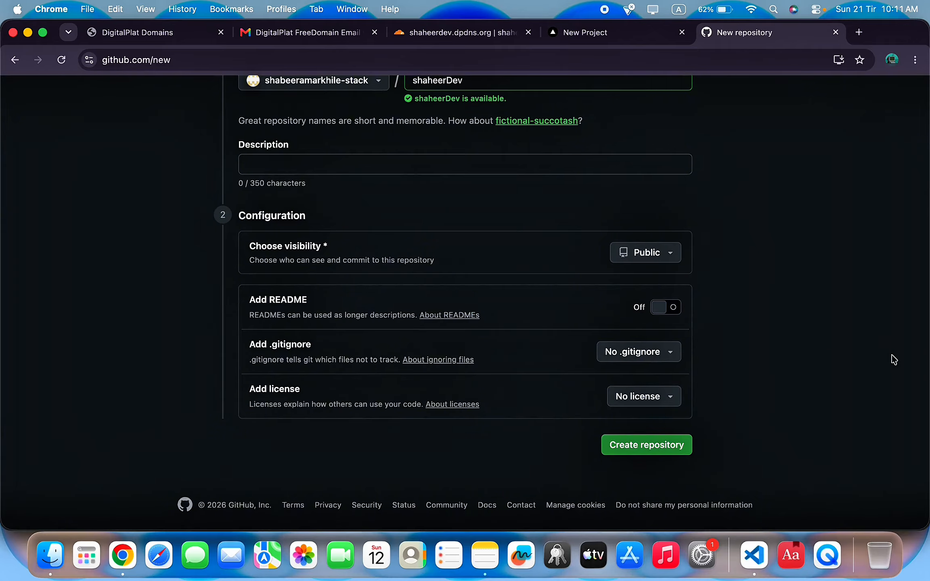
left_click(642, 259)
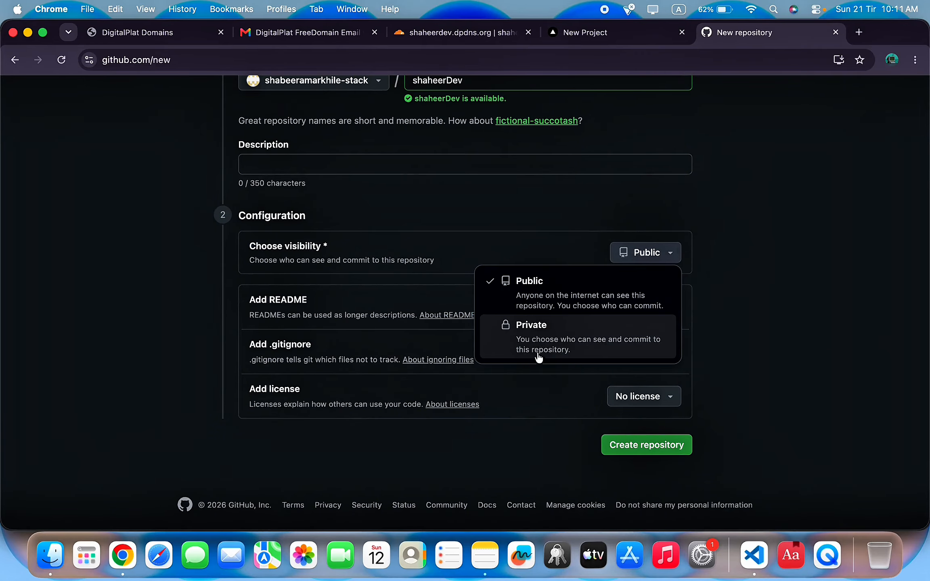
left_click(666, 253)
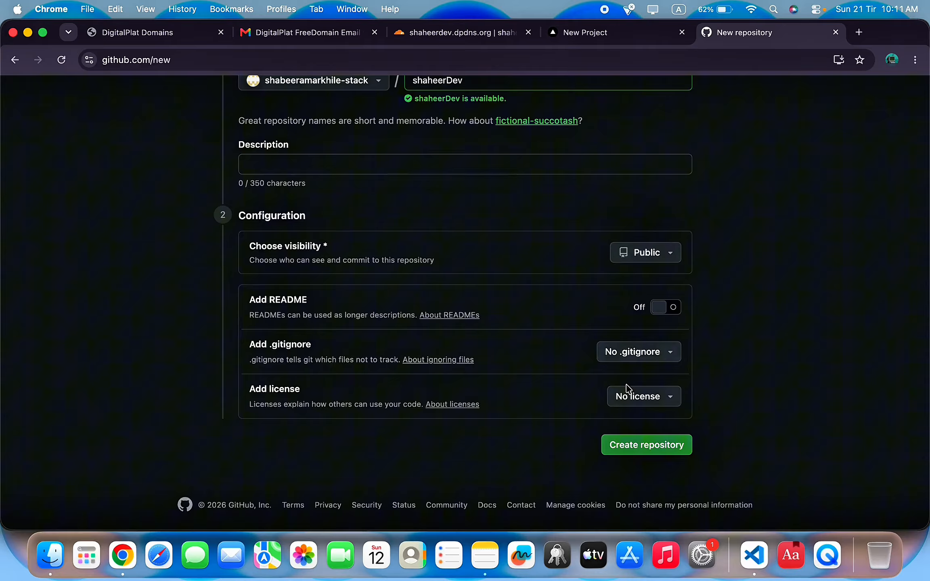
left_click(658, 456)
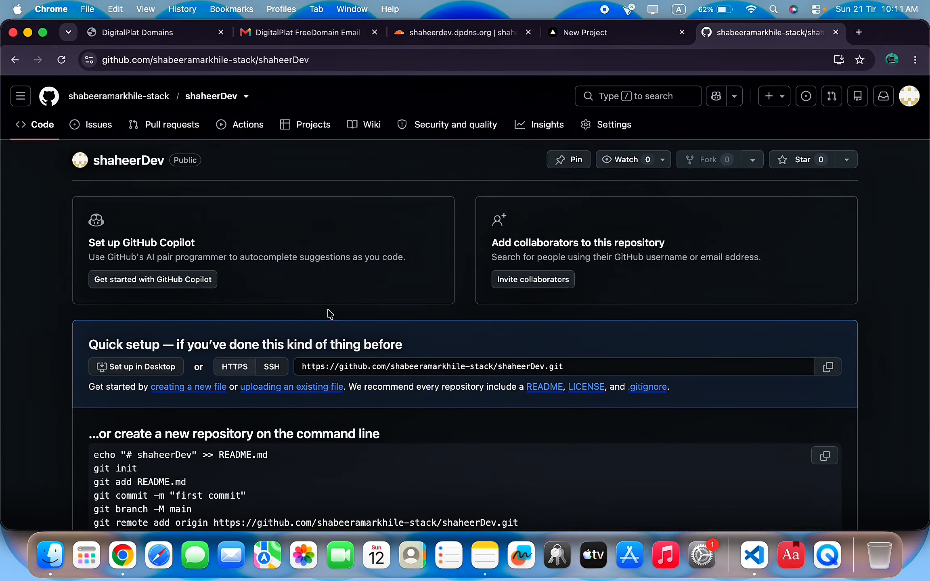
Upload index.html from the ShaheerElectonics folder to shaheerDev and commit it.
scroll(436, 344, "down", 6)
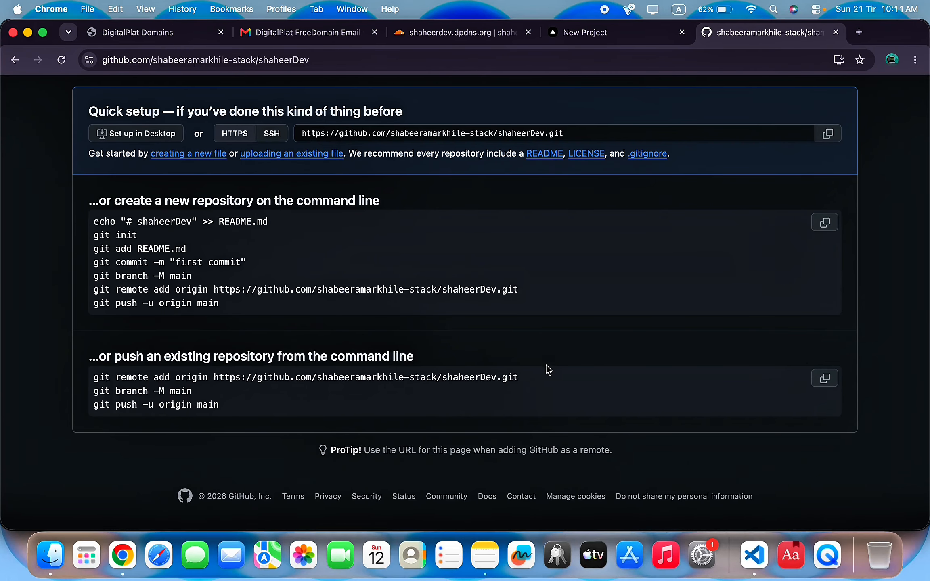
scroll(405, 347, "up", 6)
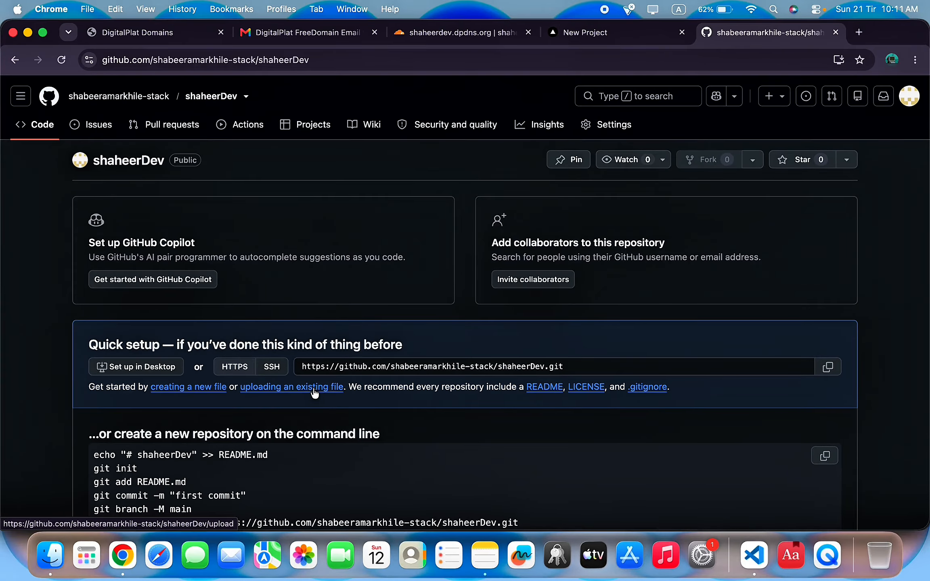
left_click(315, 393)
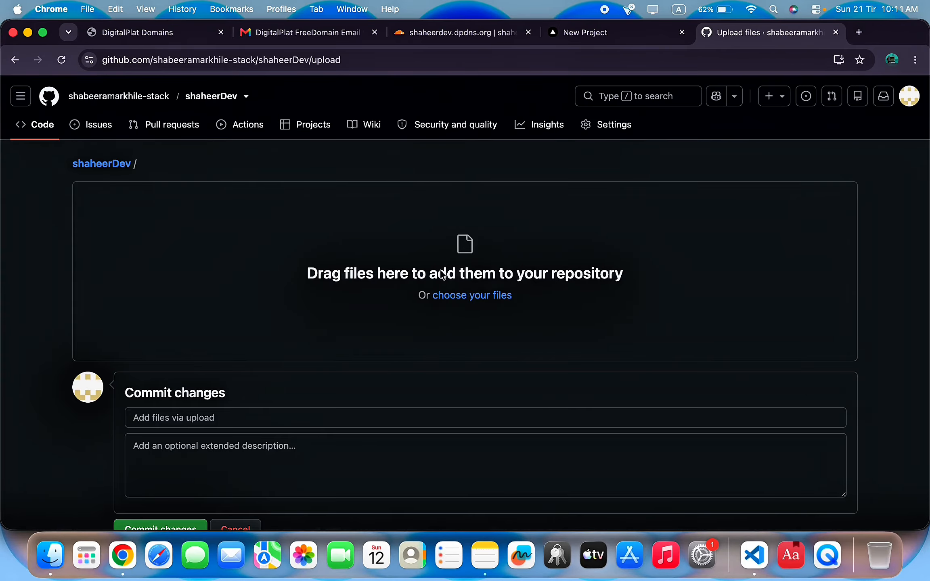
left_click(473, 296)
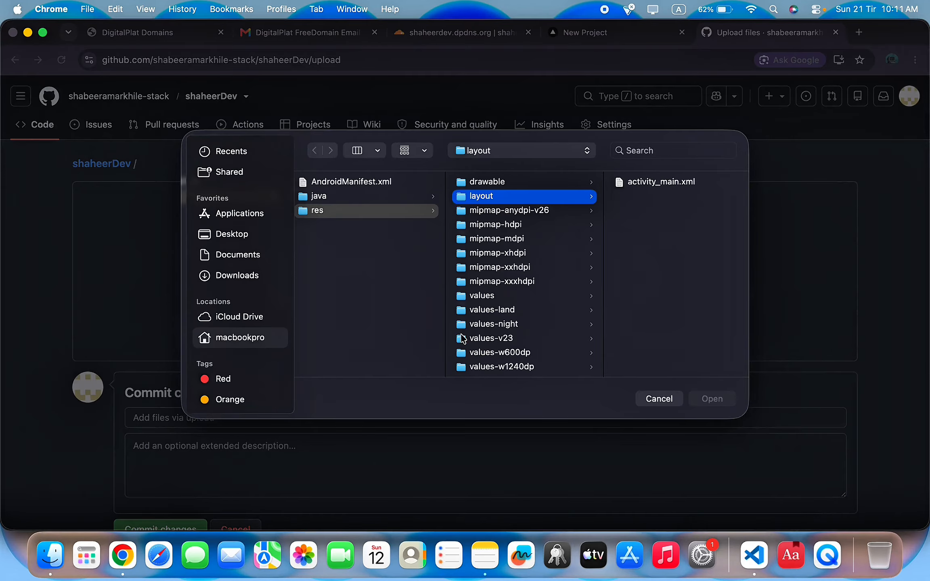
scroll(381, 256, "left", 5)
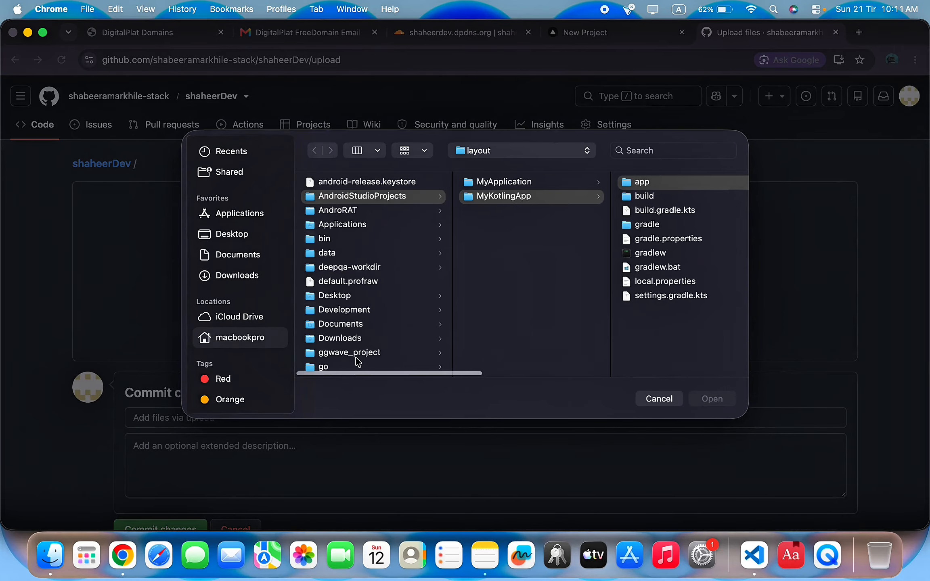
left_click(682, 190)
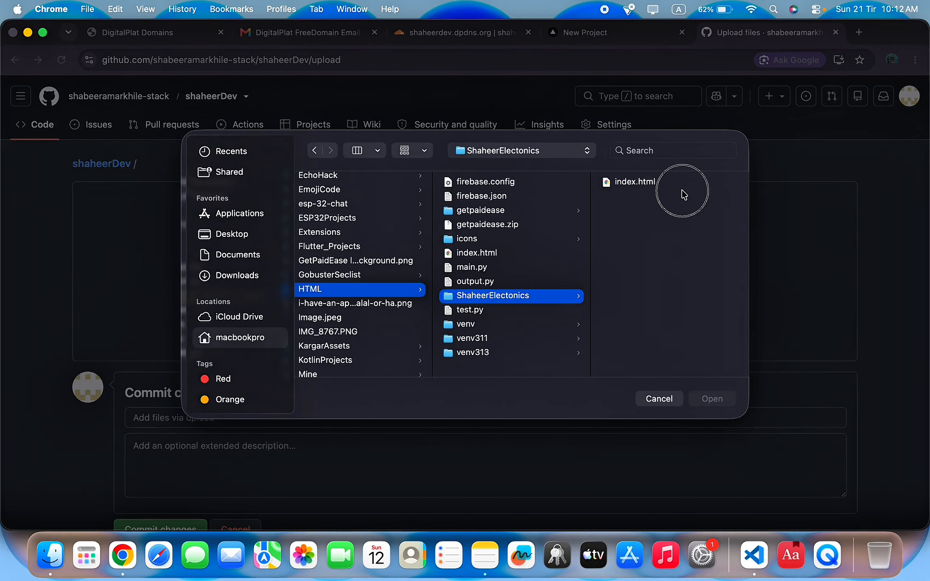
left_click(627, 182)
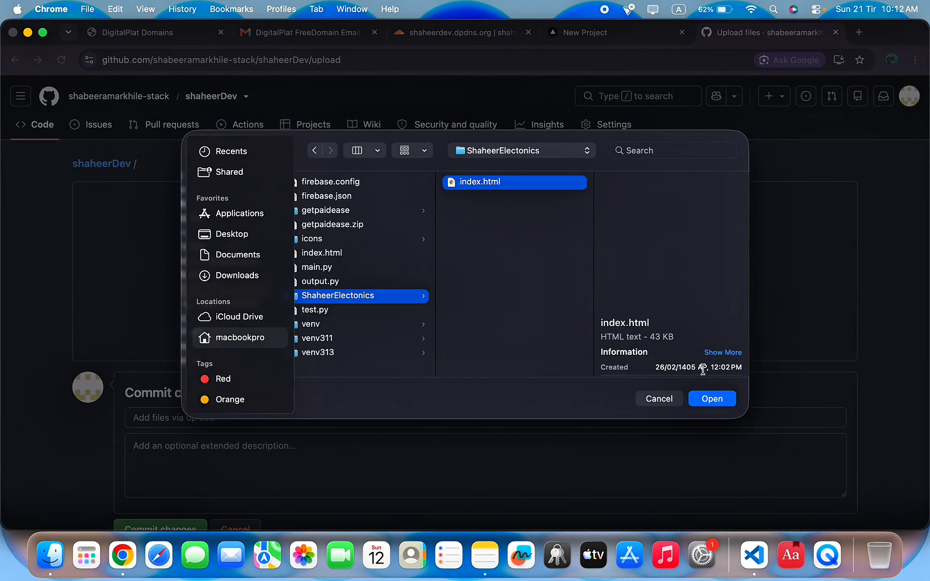
left_click(717, 399)
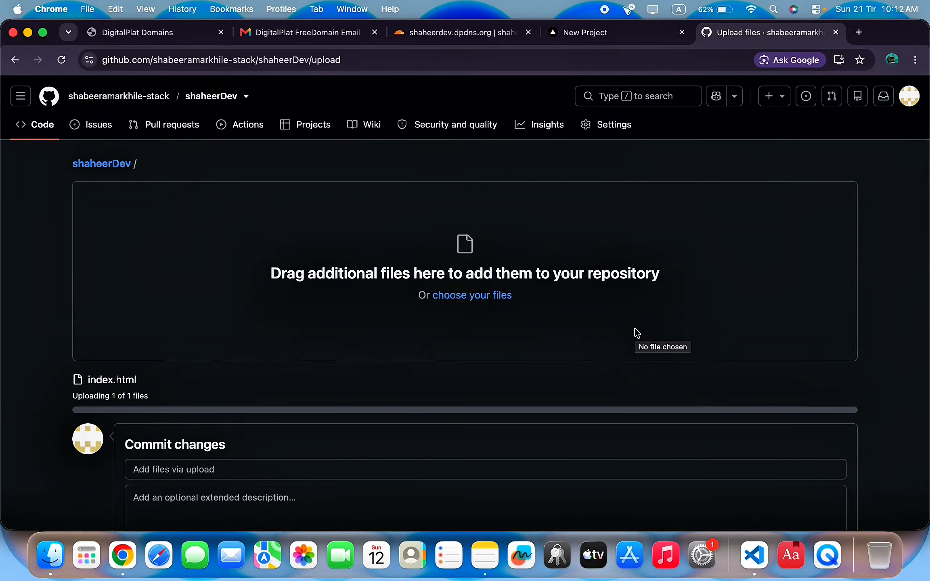
scroll(634, 328, "down", 5)
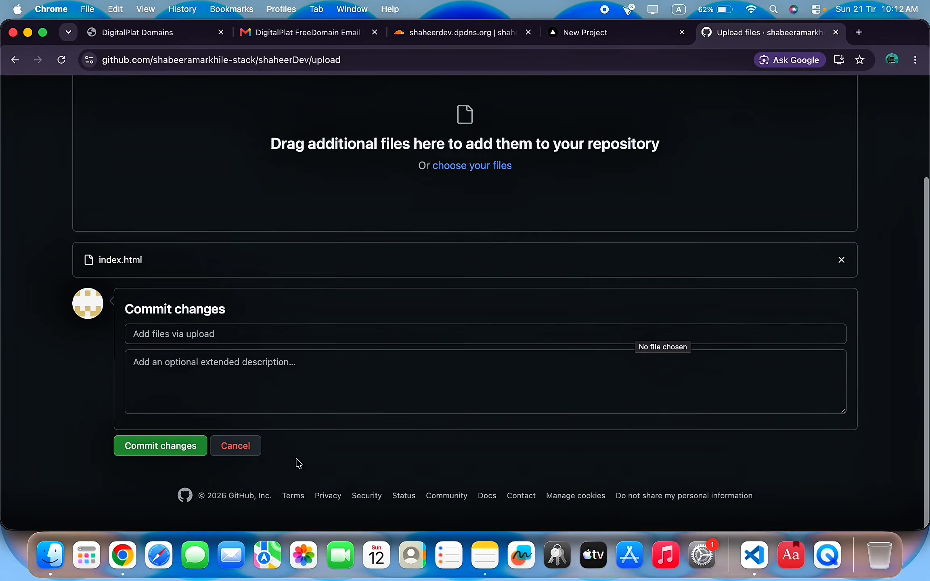
left_click(176, 453)
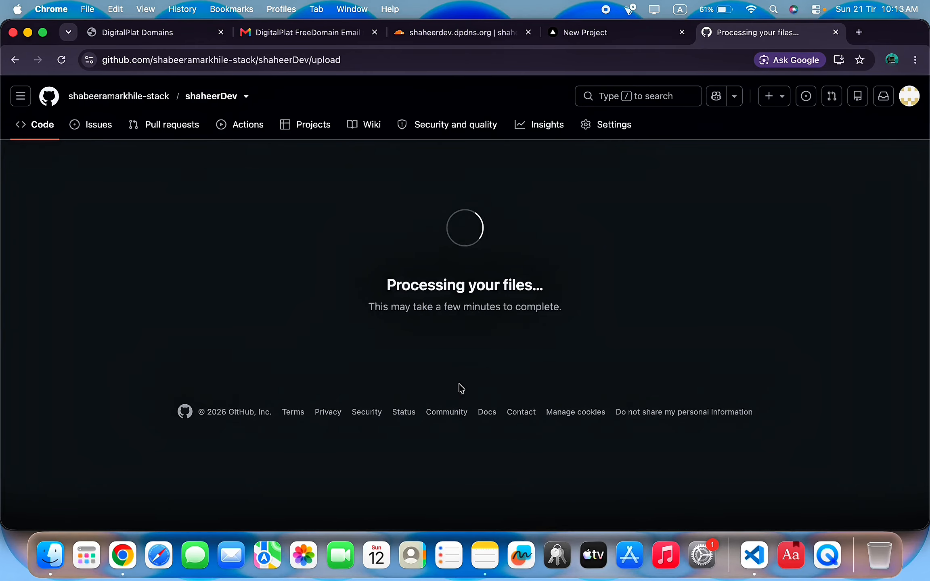
Install the Vercel GitHub app on all repositories so shaheerDev can be imported.
left_click(614, 41)
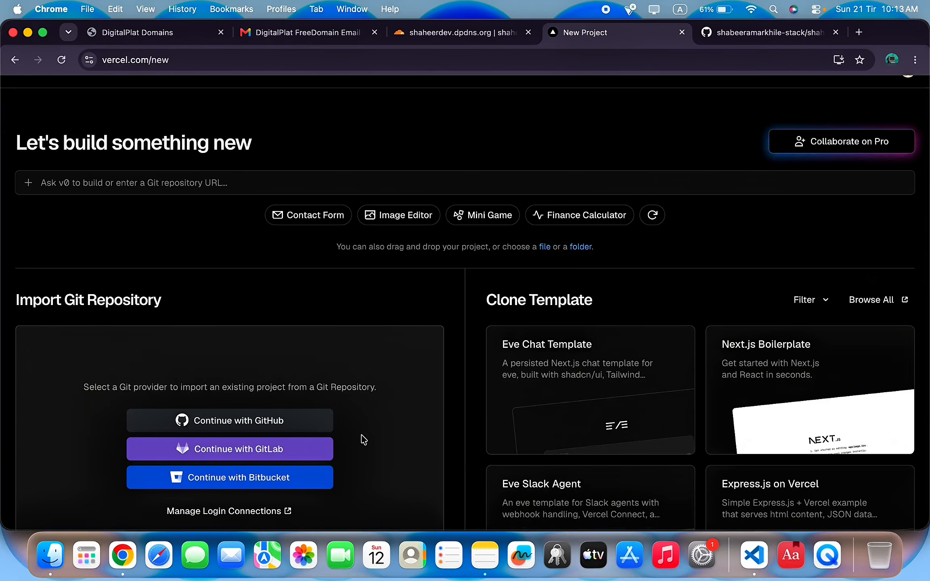
left_click(248, 425)
scroll(293, 416, "down", 5)
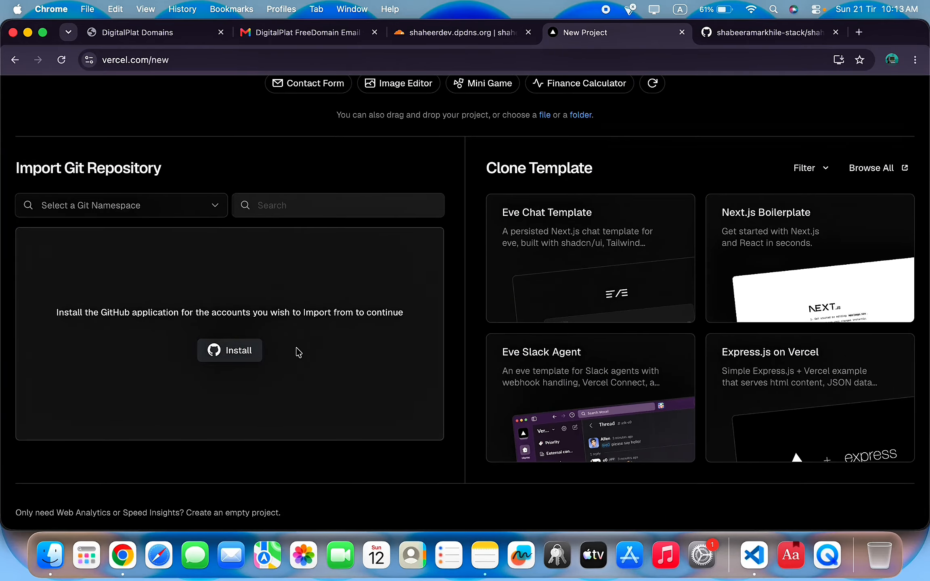
left_click(228, 349)
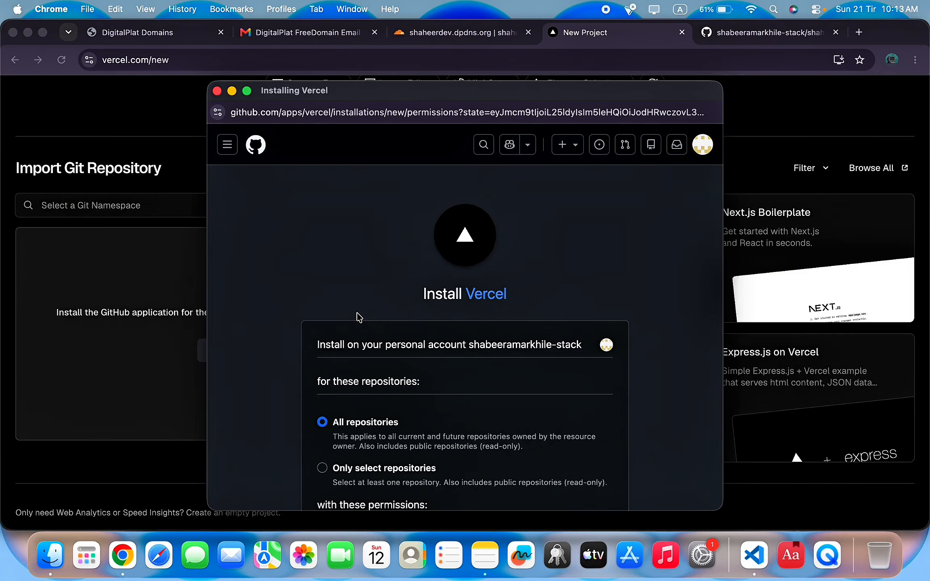
scroll(505, 266, "down", 10)
left_click(360, 384)
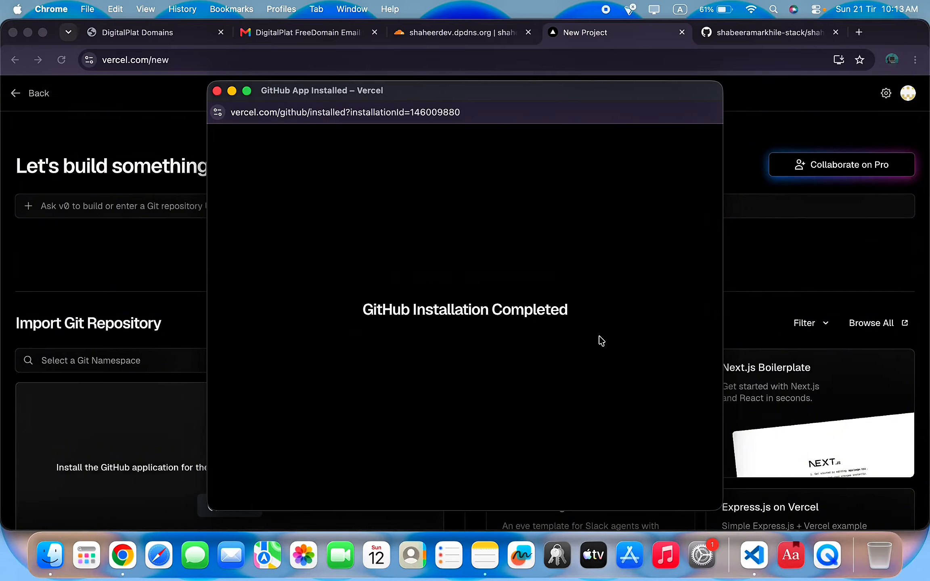
scroll(325, 372, "down", 3)
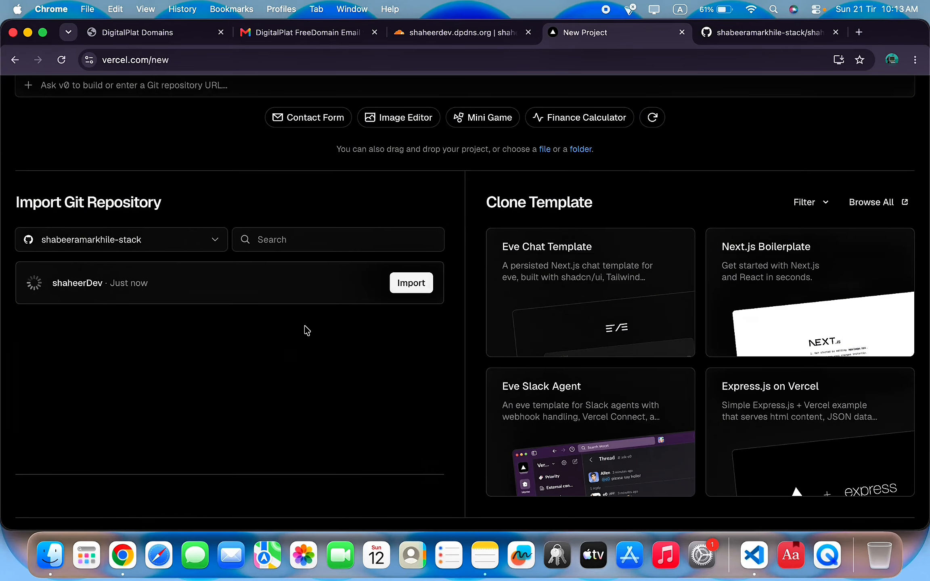
Import shaheerDev, rename the project to shaheerdev and keep the Other preset.
left_click(411, 287)
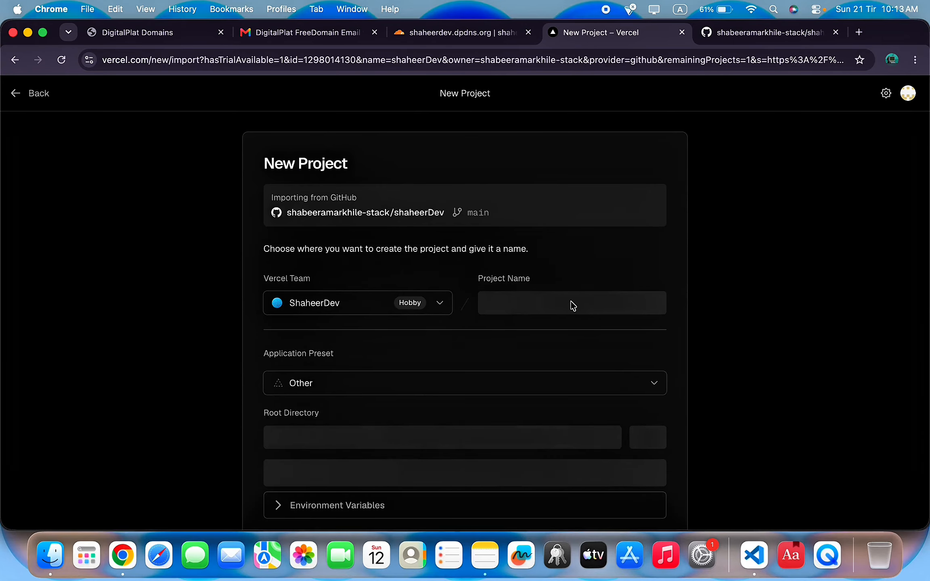
left_click(562, 300)
scroll(564, 302, "down", 2)
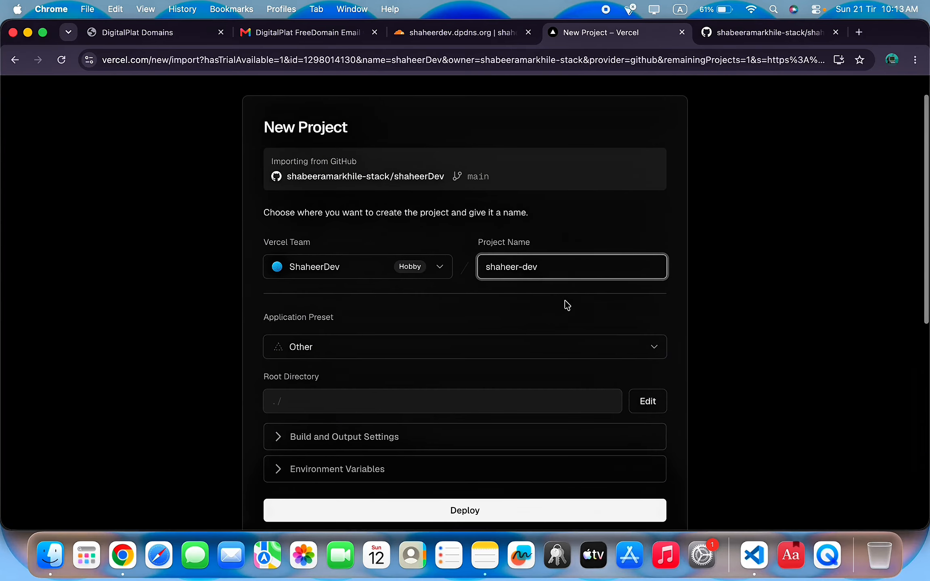
left_click(521, 266)
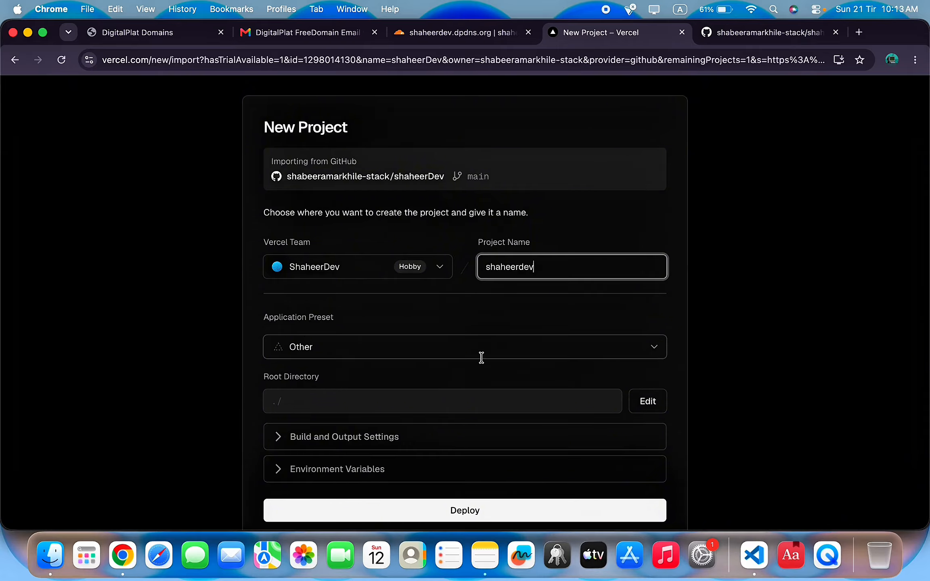
scroll(481, 357, "down", 2)
left_click(408, 312)
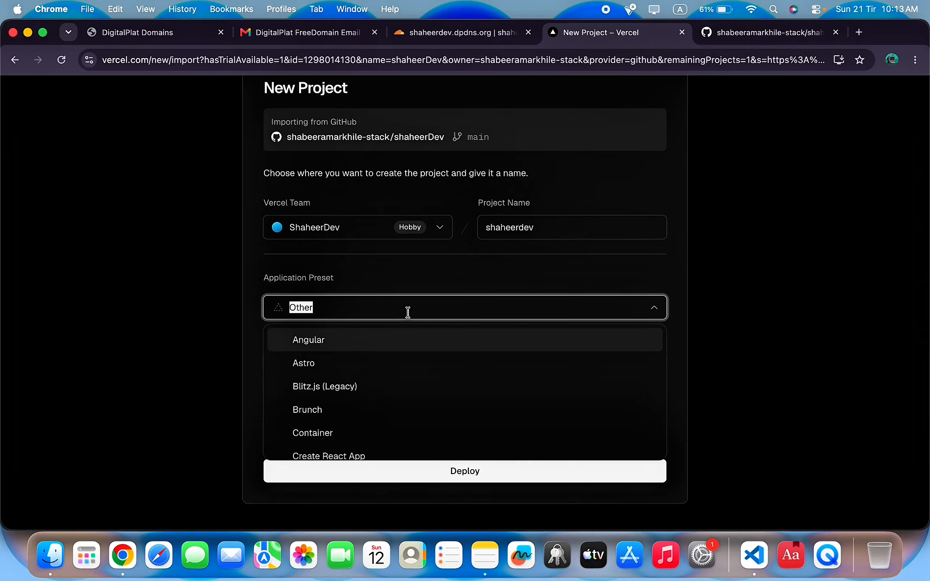
scroll(413, 426, "down", 10)
scroll(415, 427, "up", 10)
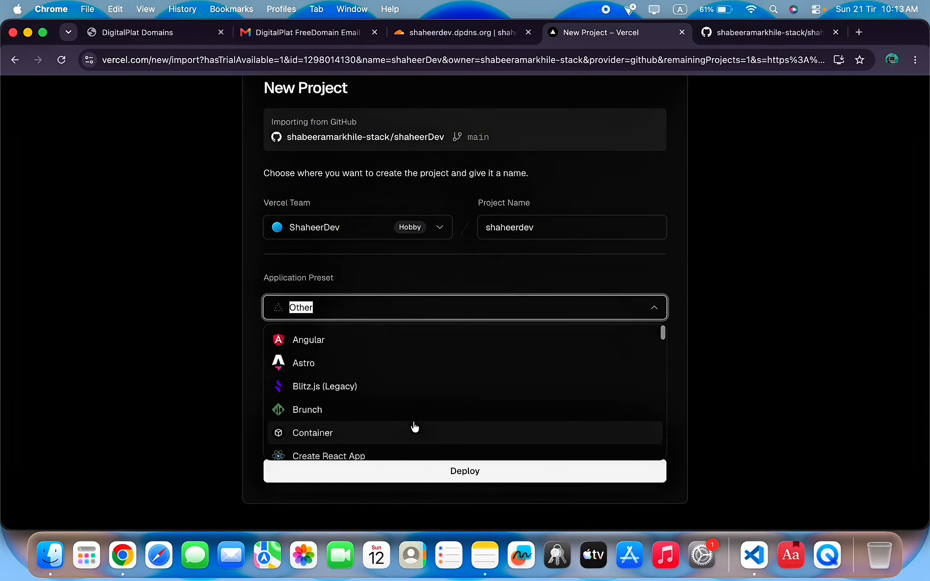
left_click(773, 378)
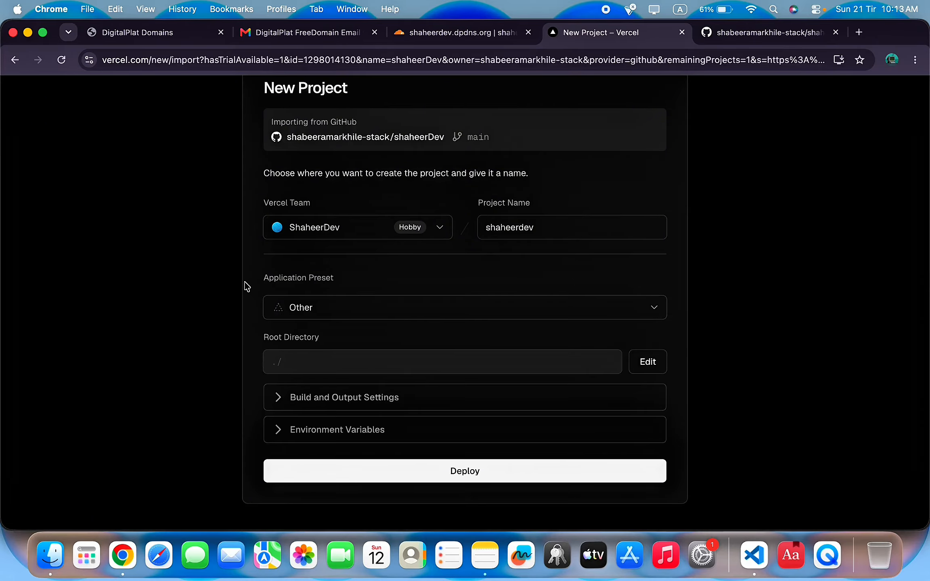
Deploy the project and reach the Congratulations page.
scroll(247, 286, "down", 3)
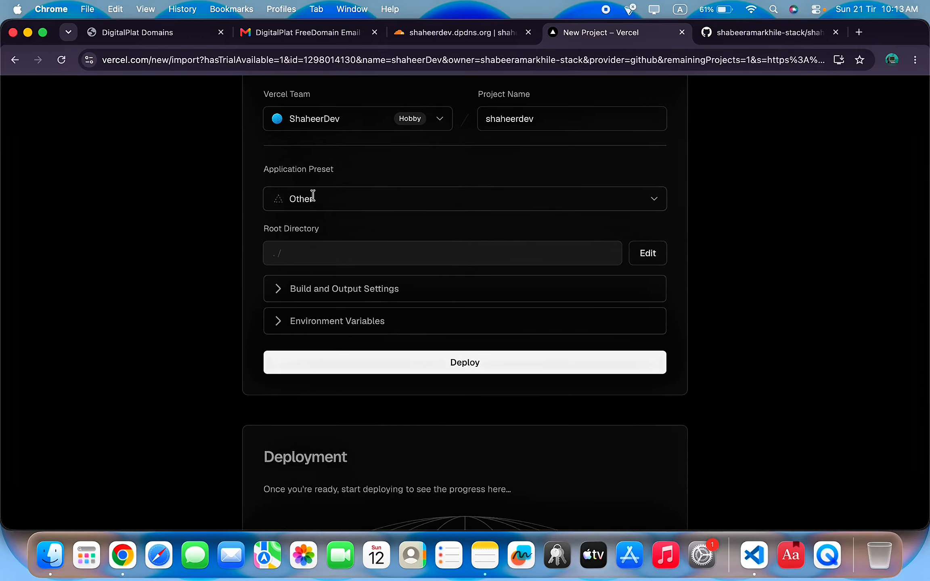
scroll(460, 267, "down", 3)
left_click(463, 247)
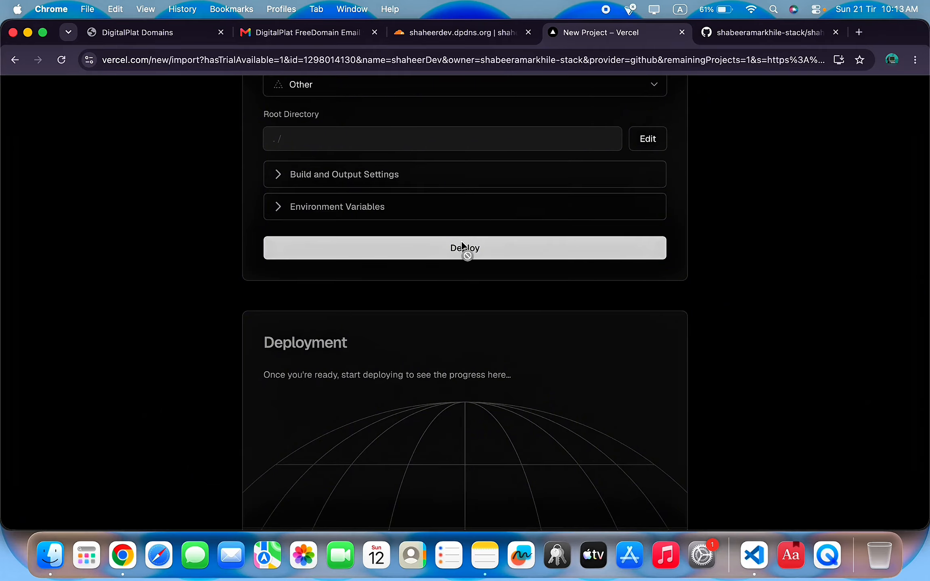
scroll(690, 348, "up", 8)
scroll(689, 348, "down", 1)
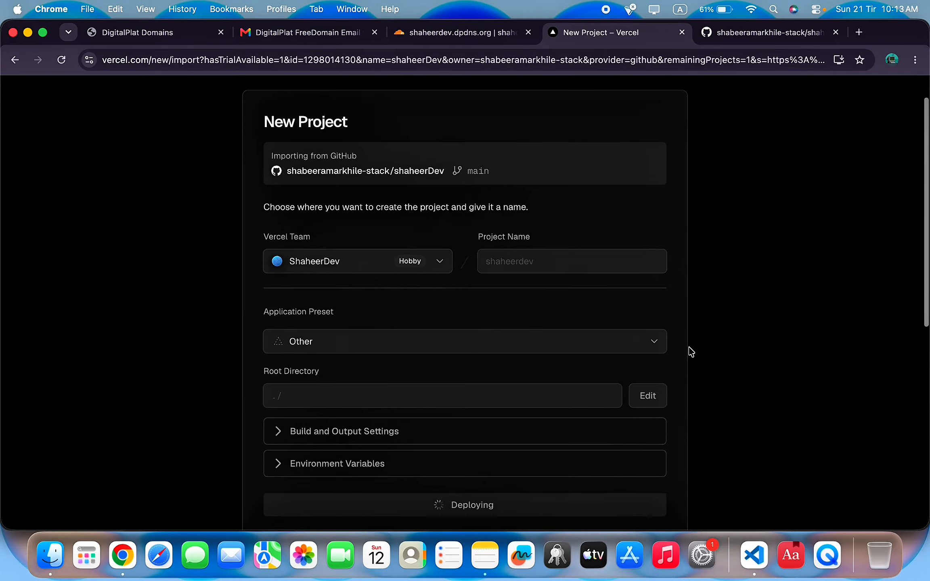
scroll(781, 311, "down", 1)
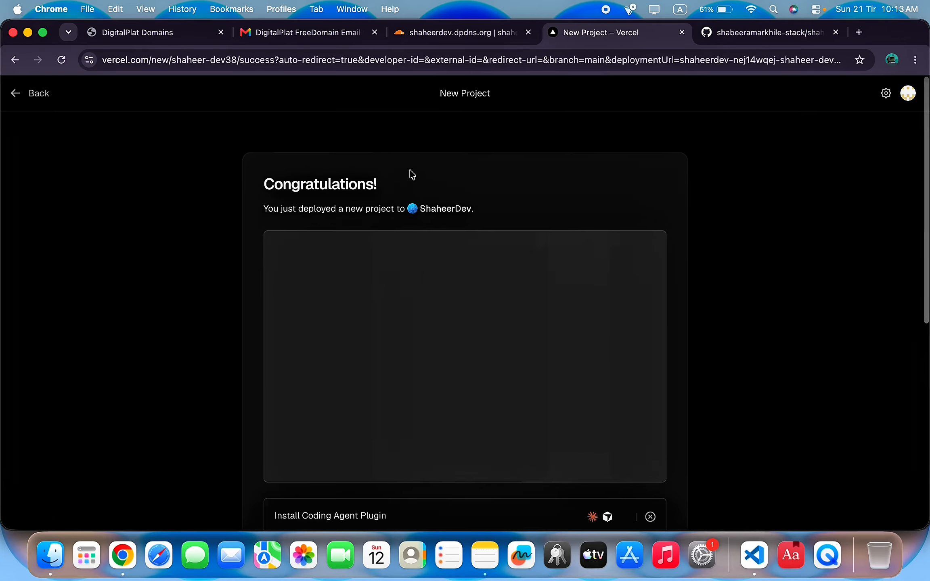
Open the new shaheerdev deployment's live Shaheer Electronics site from the Congratulations page.
scroll(410, 171, "down", 4)
scroll(409, 170, "down", 1)
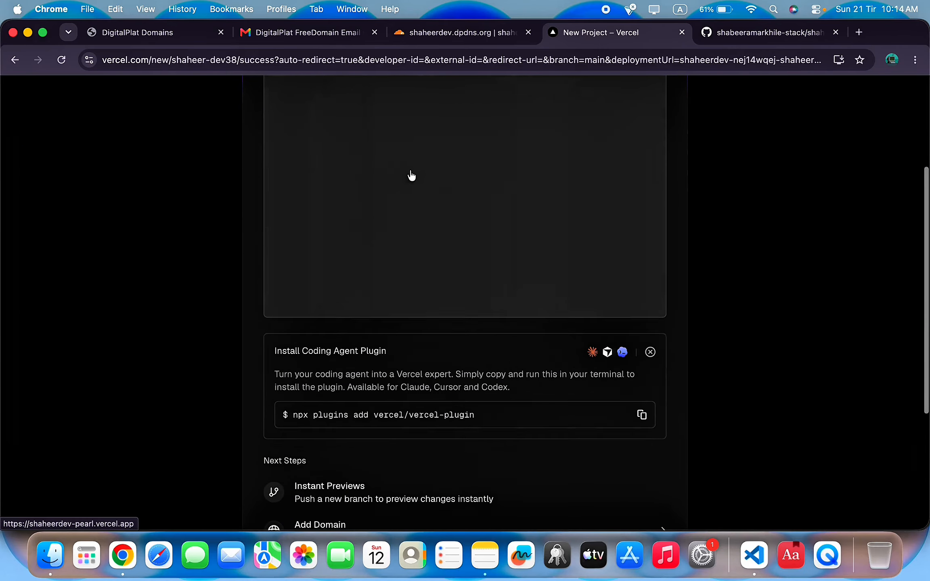
scroll(469, 338, "down", 2)
scroll(470, 338, "up", 3)
scroll(472, 343, "up", 3)
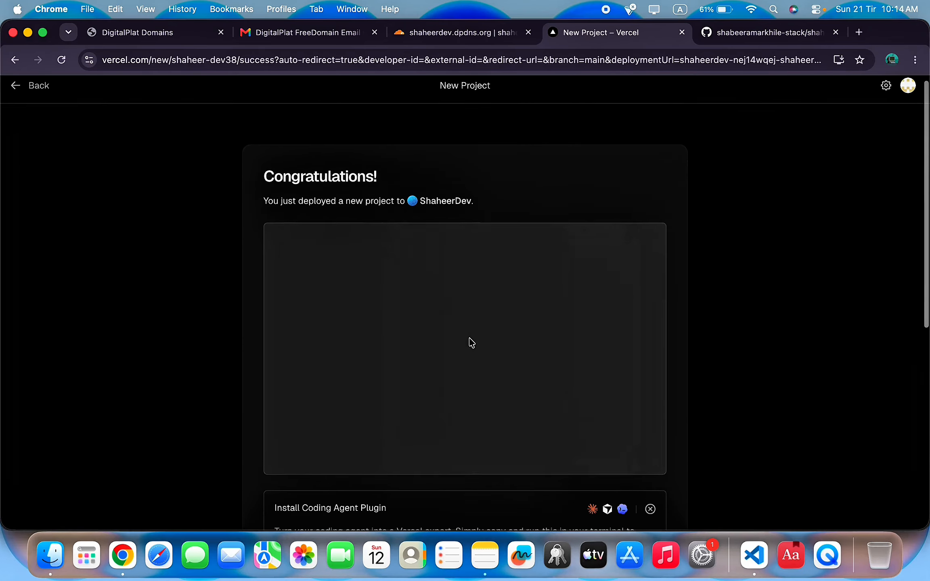
scroll(471, 344, "down", 6)
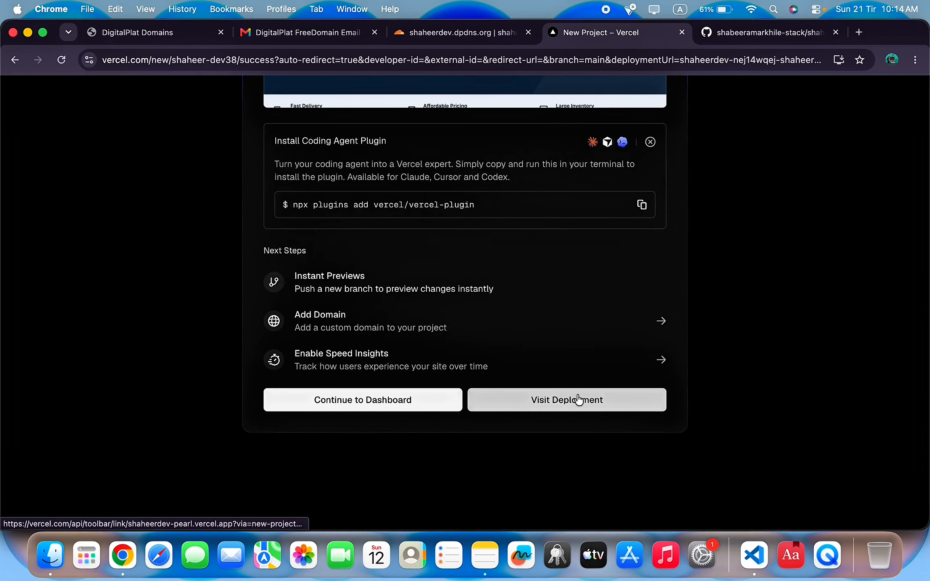
left_click(578, 399)
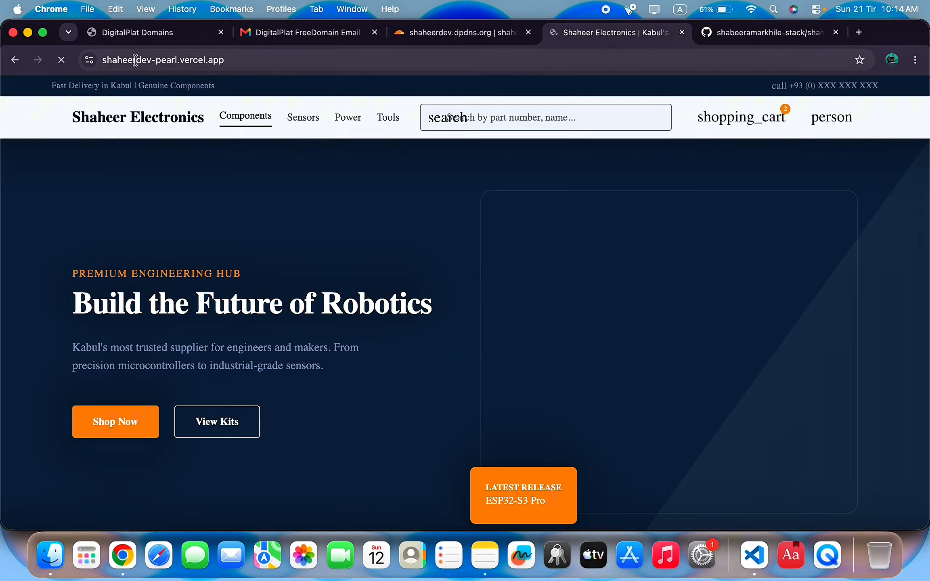
Check the live site's shaheerdev-pearl.vercel.app address and return to the Congratulations page.
left_click_drag(135, 60, 340, 65)
left_click(340, 66)
scroll(553, 331, "down", 6)
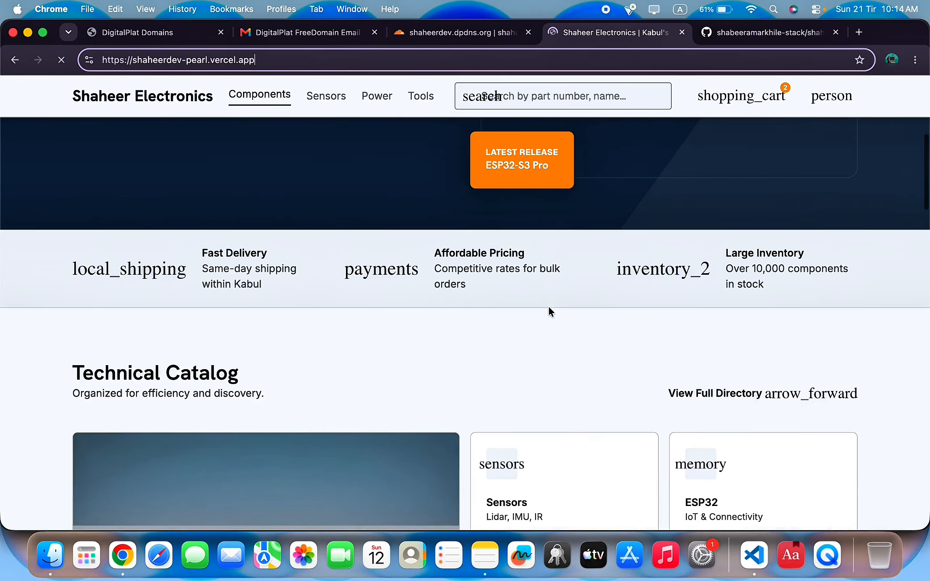
scroll(548, 306, "up", 8)
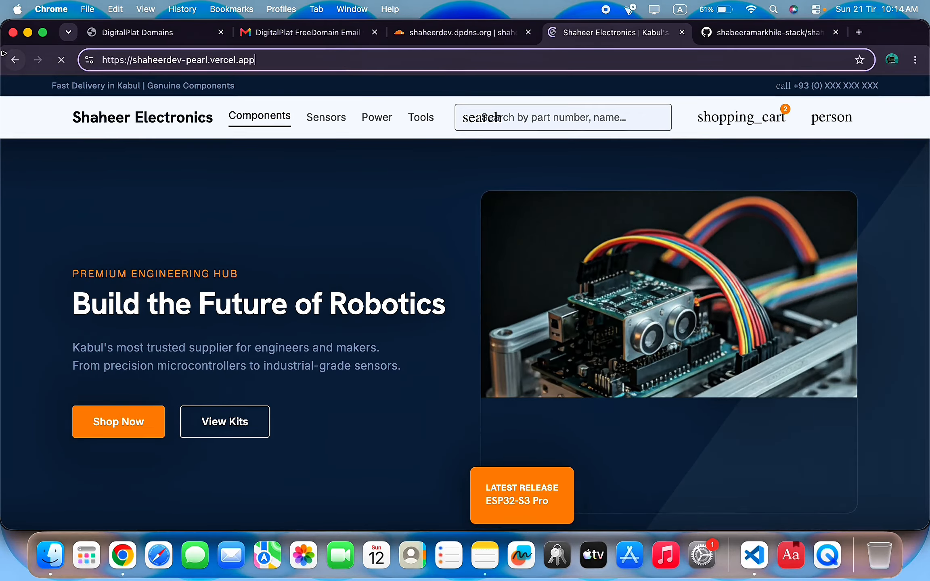
left_click(12, 62)
scroll(383, 270, "down", 10)
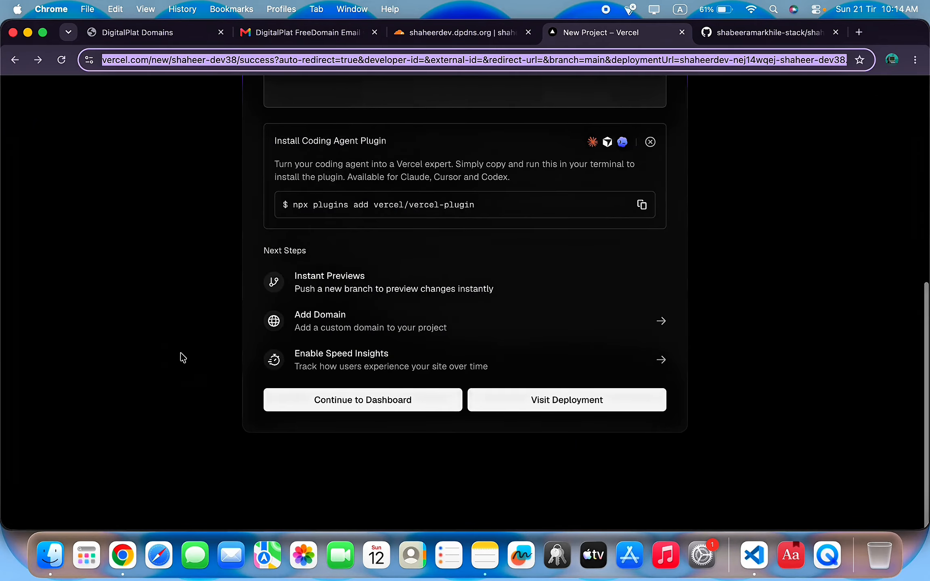
scroll(181, 358, "up", 10)
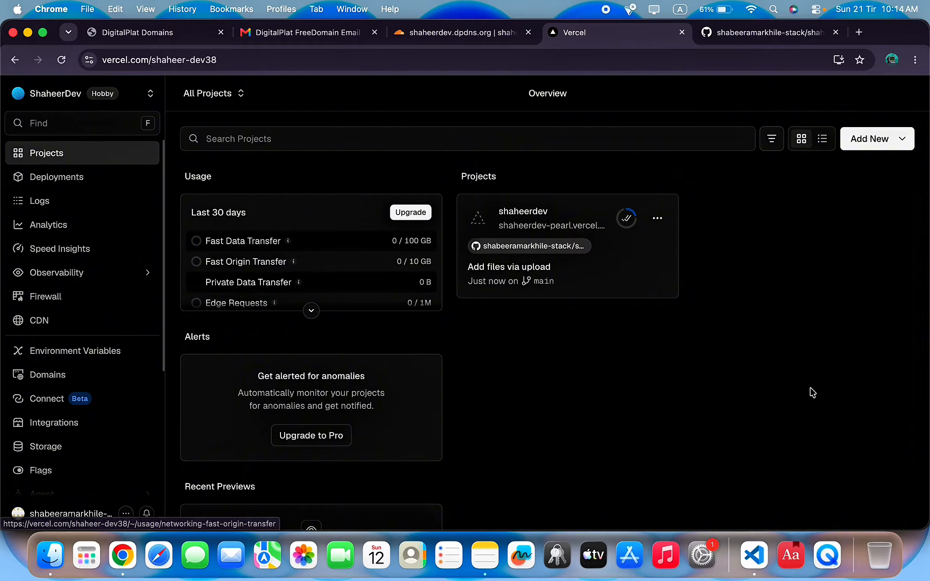
Open the shaheerdev project's Domains settings and start adding an existing domain.
left_click(241, 93)
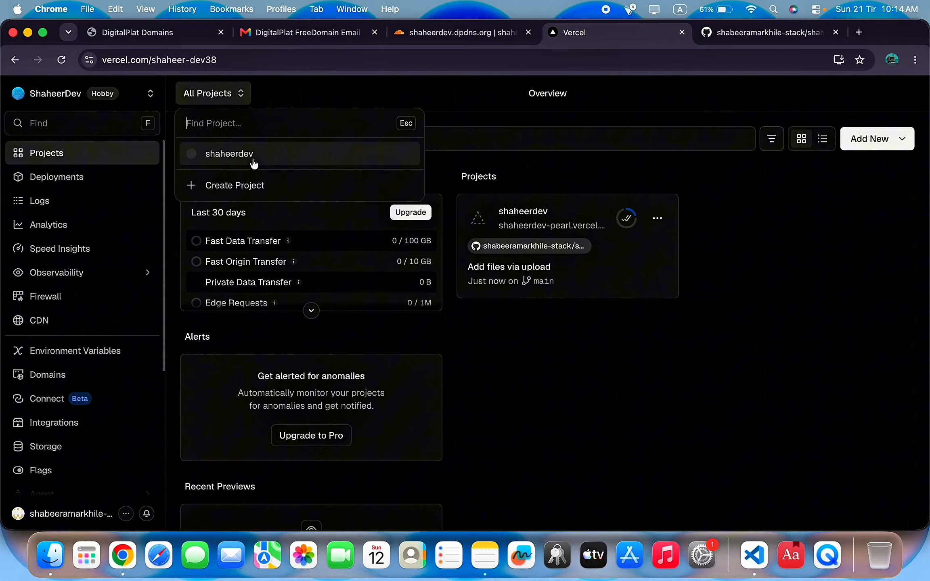
left_click(225, 162)
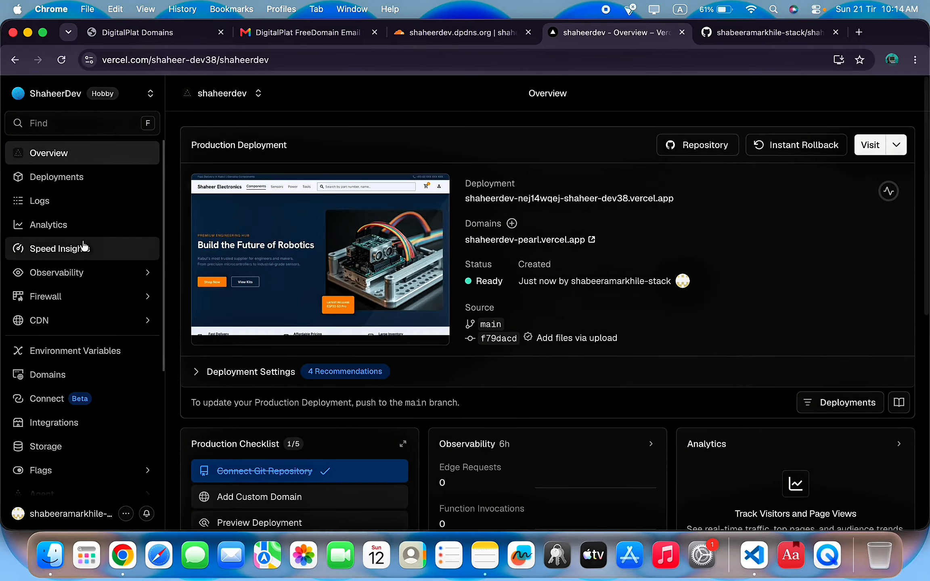
scroll(77, 456, "down", 1)
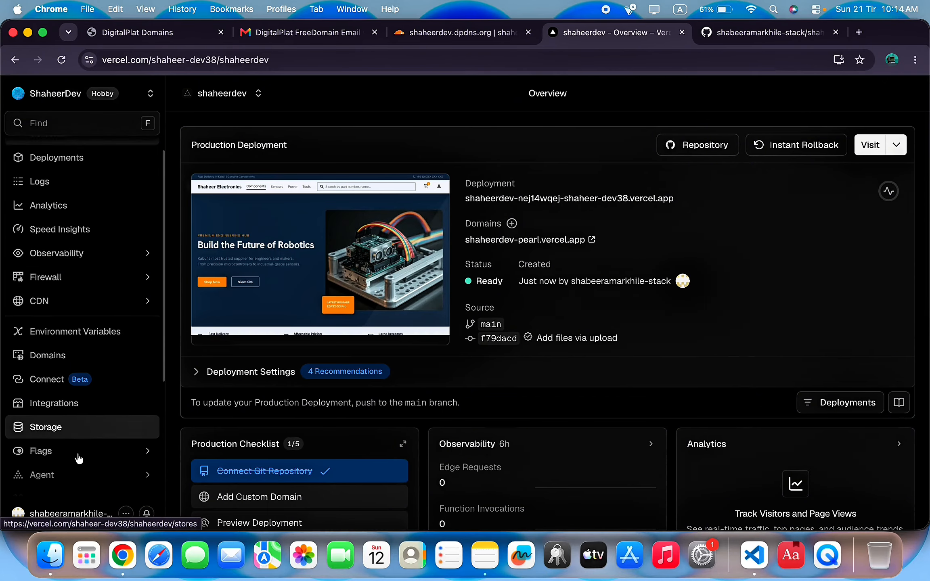
left_click(54, 357)
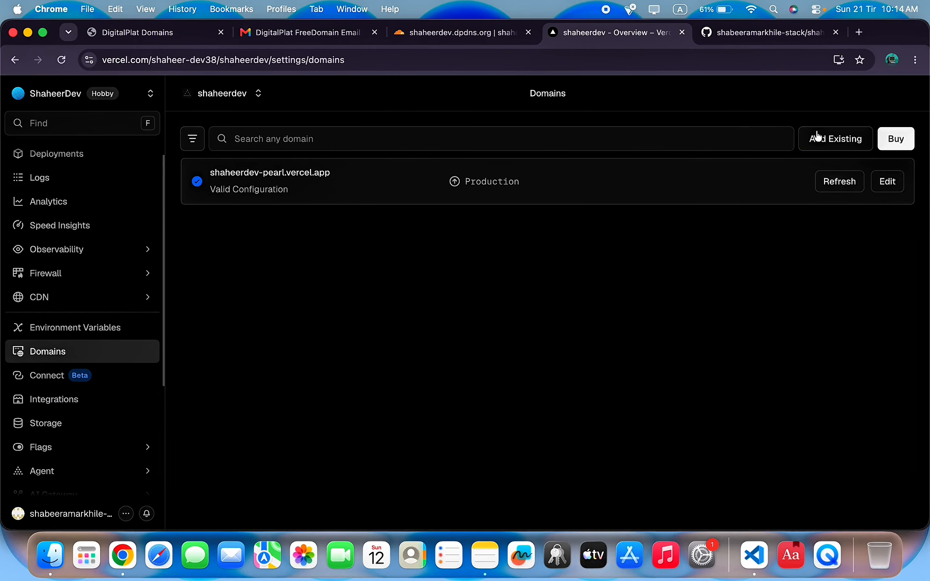
left_click(833, 148)
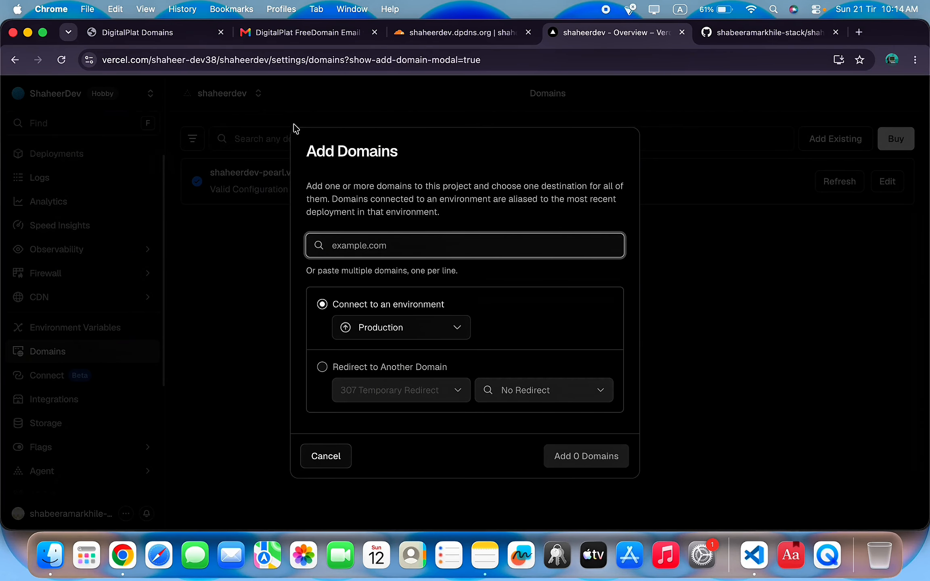
Copy shaheerdev.dpdns.org from DigitalPlat and add it to the project.
left_click(137, 33)
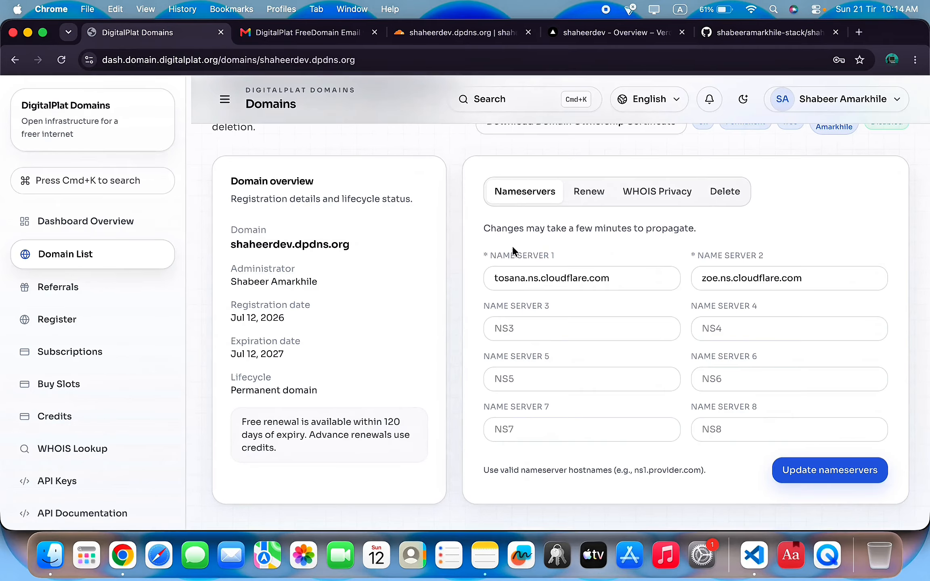
left_click_drag(226, 248, 363, 249)
key("super+c")
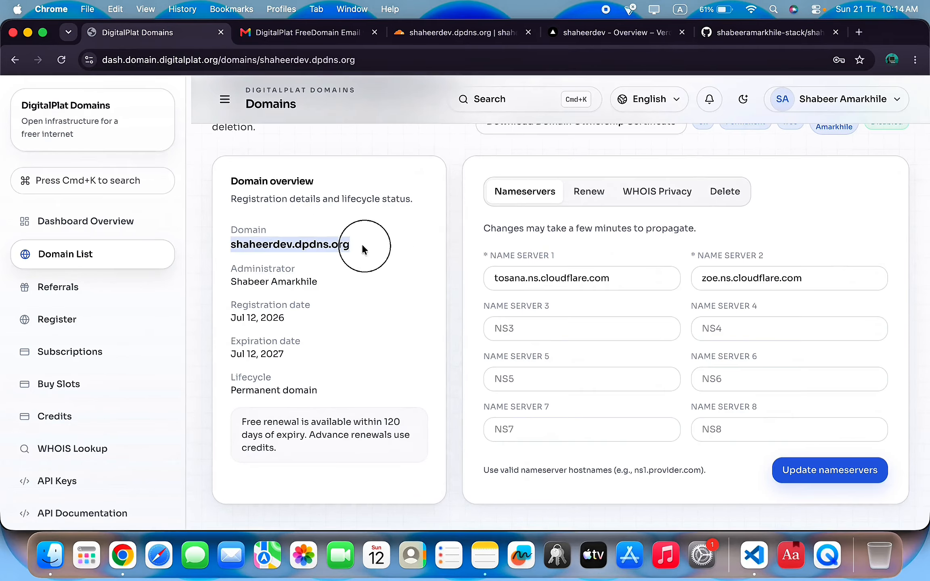
left_click(719, 27)
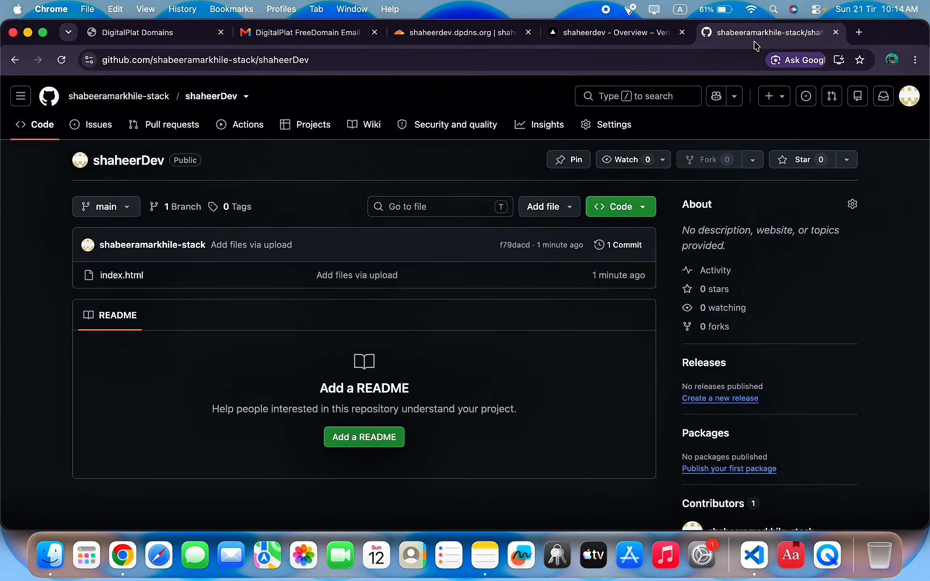
left_click(614, 33)
key("super+v")
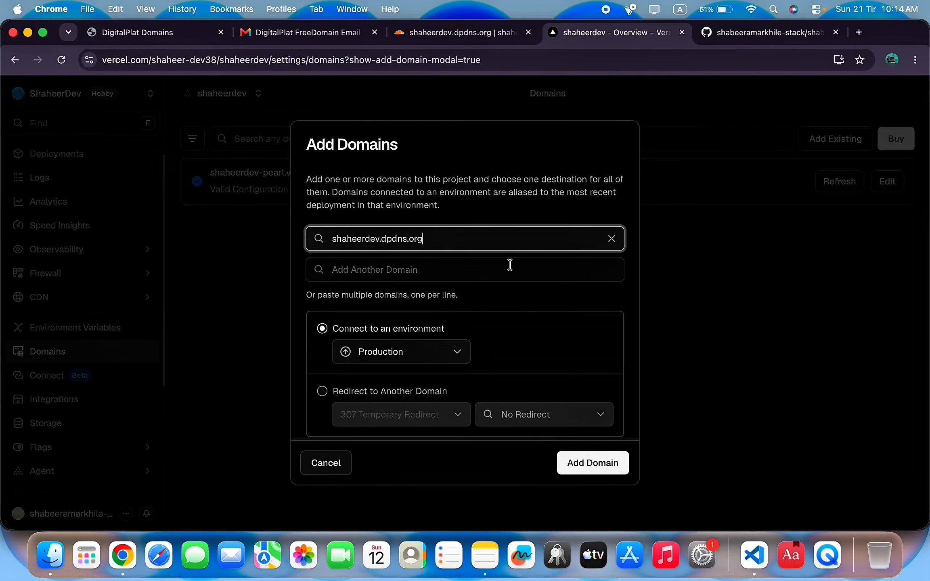
left_click(613, 461)
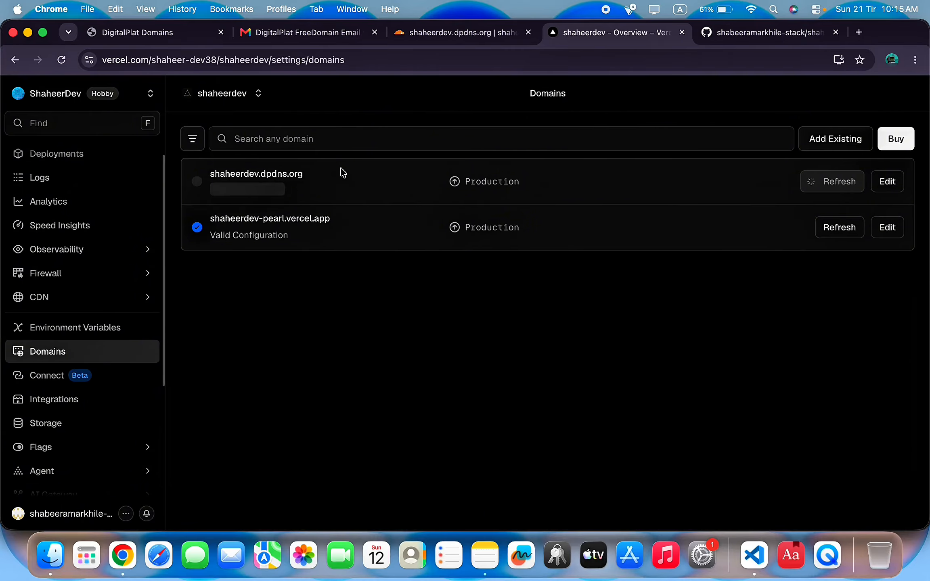
Show the domain's required DNS records in Vercel and copy the A value 216.198.79.1.
left_click(327, 189)
scroll(453, 210, "down", 2)
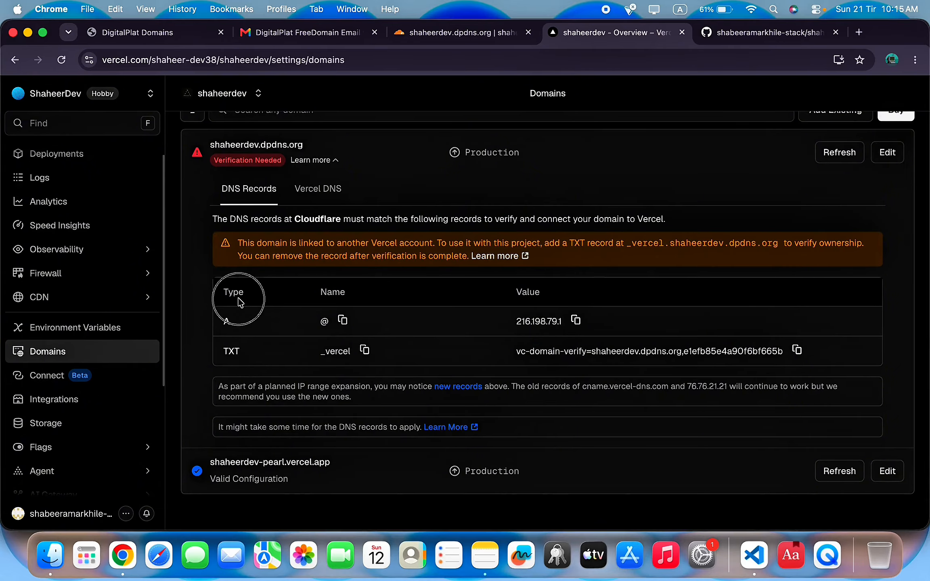
left_click(581, 320)
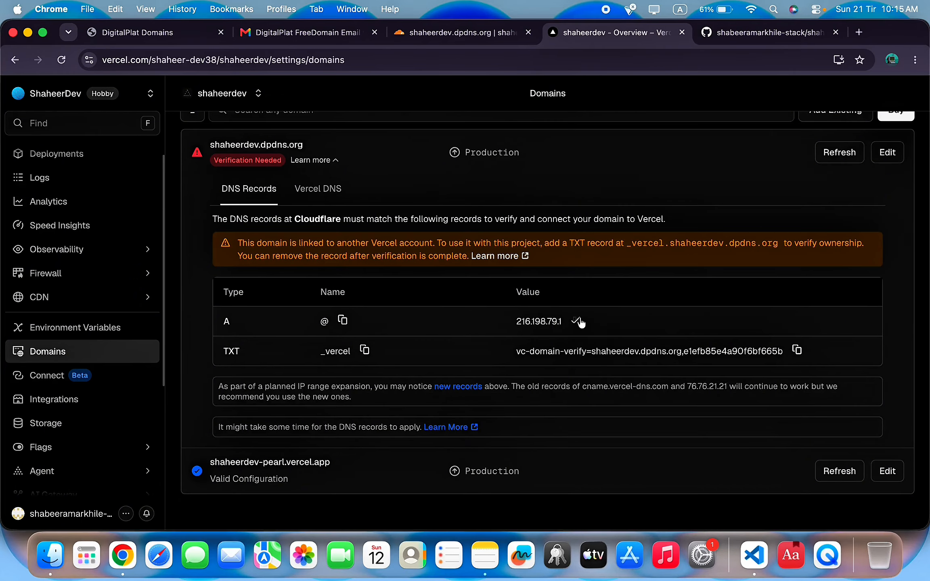
Open Cloudflare's DNS Records page for shaheerdev.dpdns.org and dismiss the welcome notice.
left_click(434, 40)
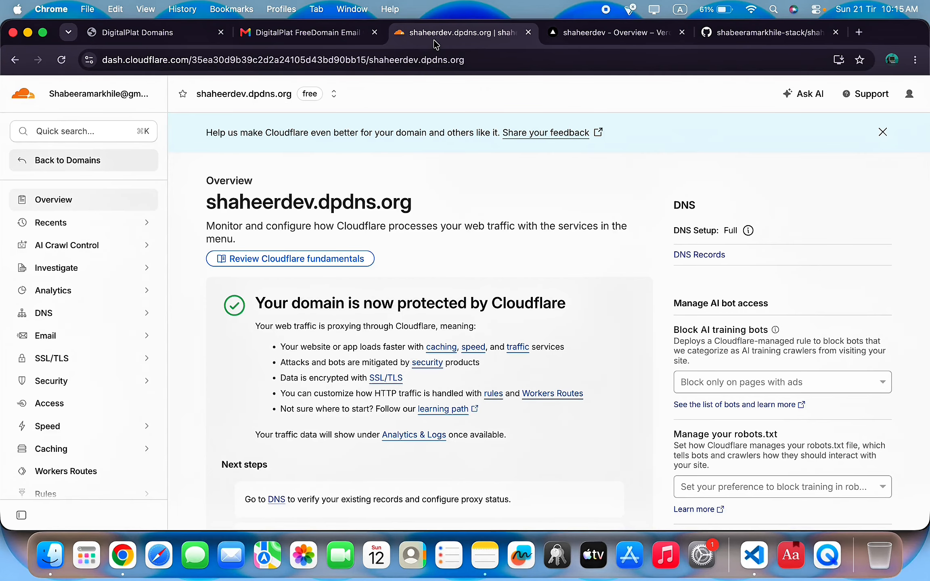
scroll(412, 270, "down", 5)
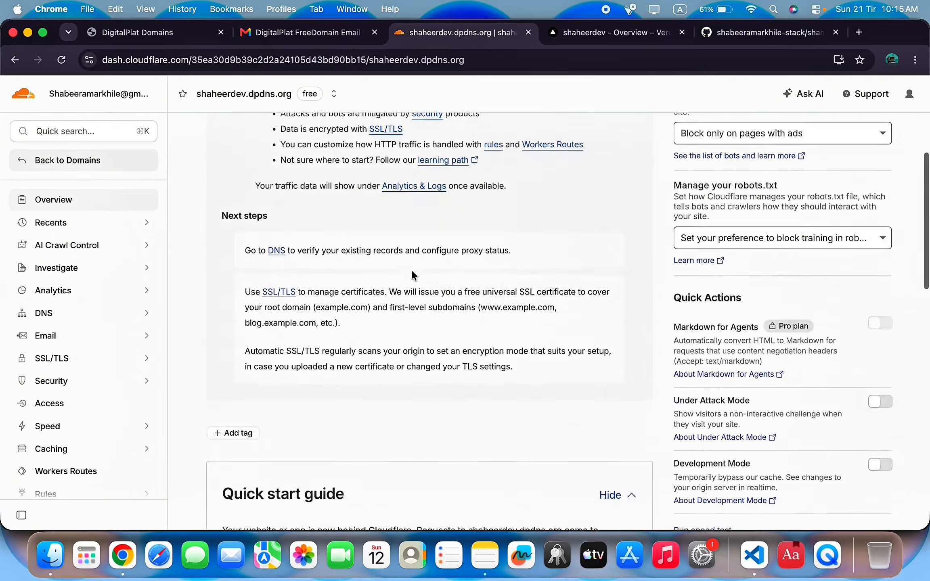
scroll(411, 270, "down", 5)
scroll(383, 274, "up", 8)
scroll(364, 277, "down", 2)
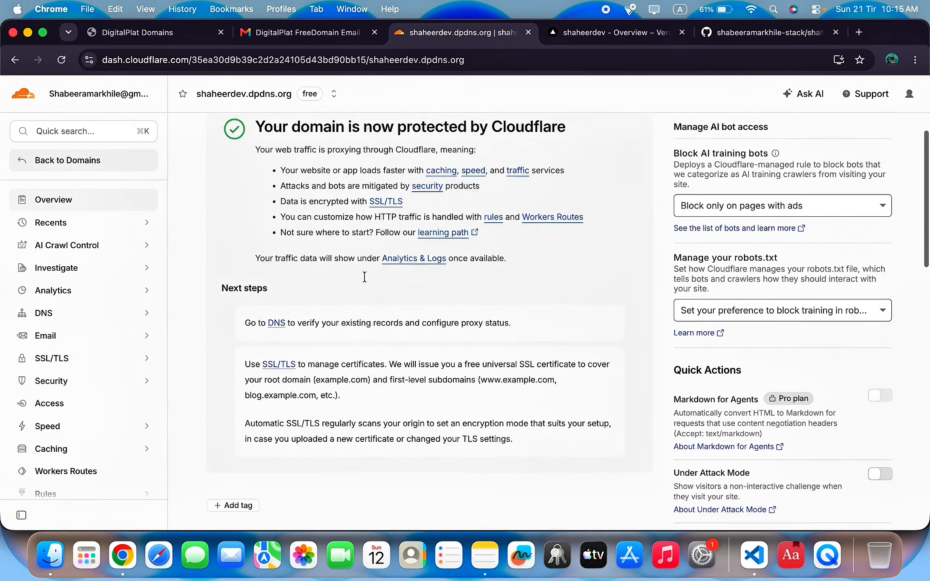
scroll(365, 277, "down", 4)
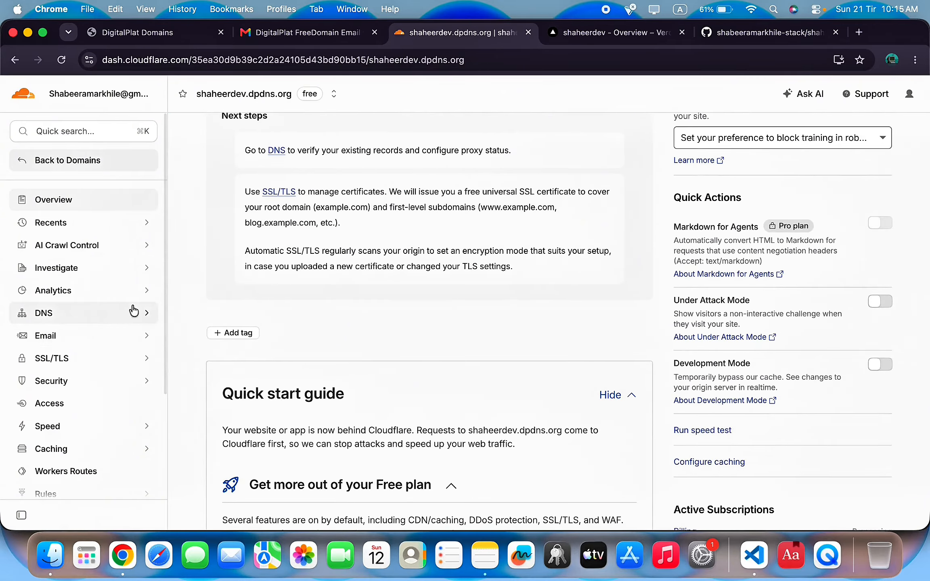
left_click(145, 318)
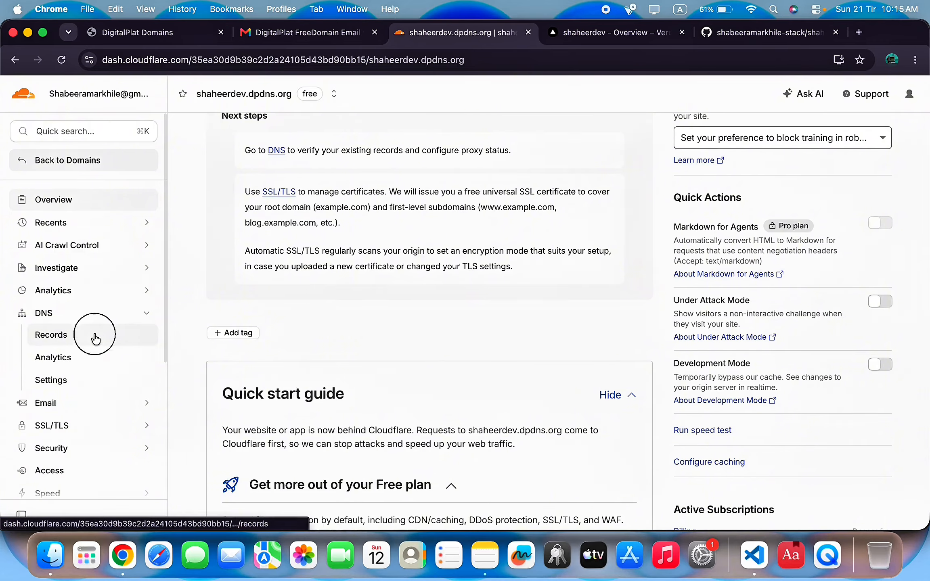
left_click(95, 337)
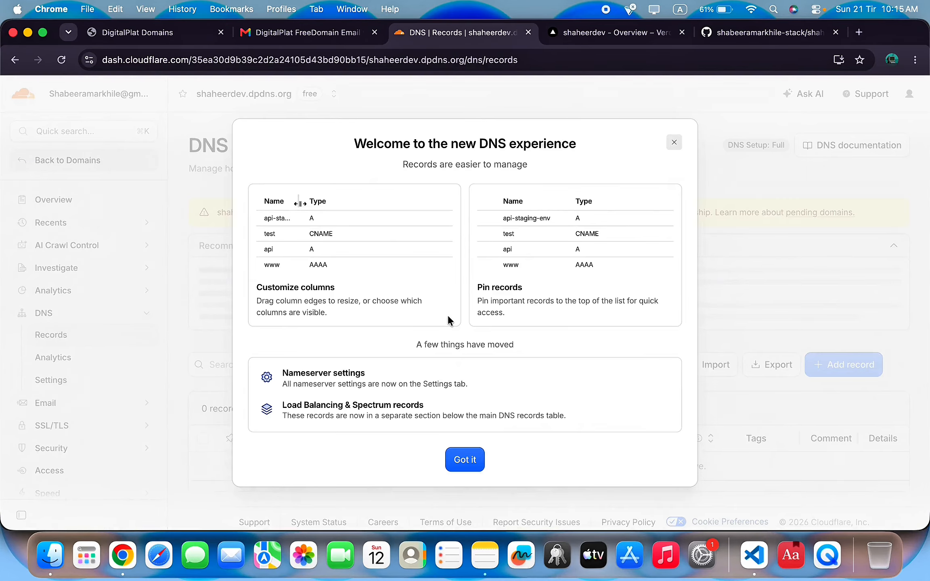
left_click(482, 452)
scroll(662, 437, "down", 1)
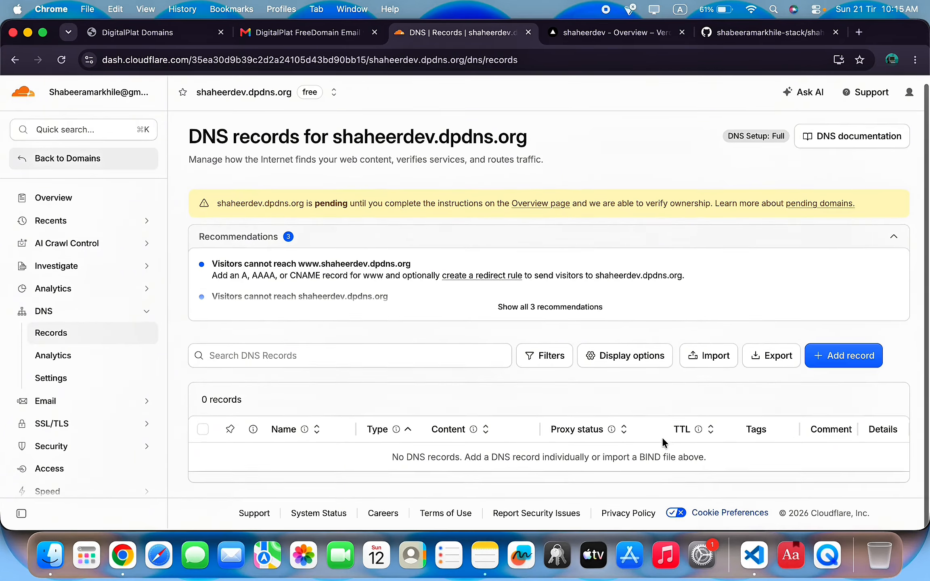
Add a proxied A record named @ pointing to 216.198.79.1, then return to Vercel.
left_click(864, 361)
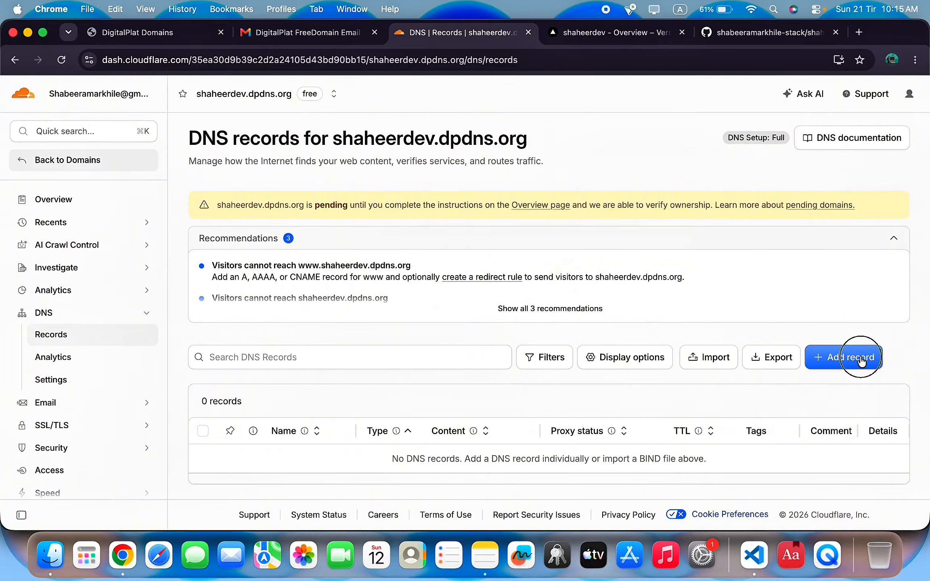
left_click(251, 283)
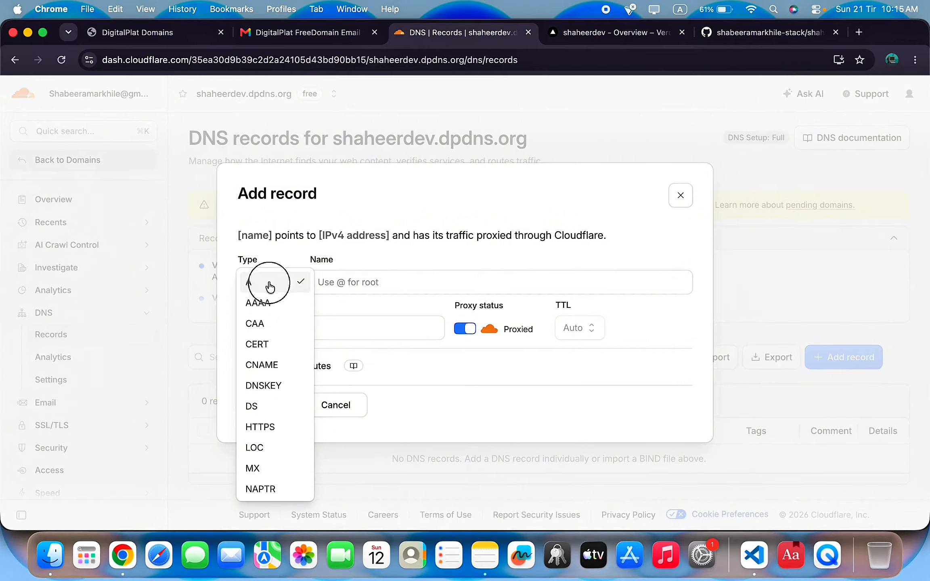
left_click(269, 284)
left_click(387, 282)
type("@")
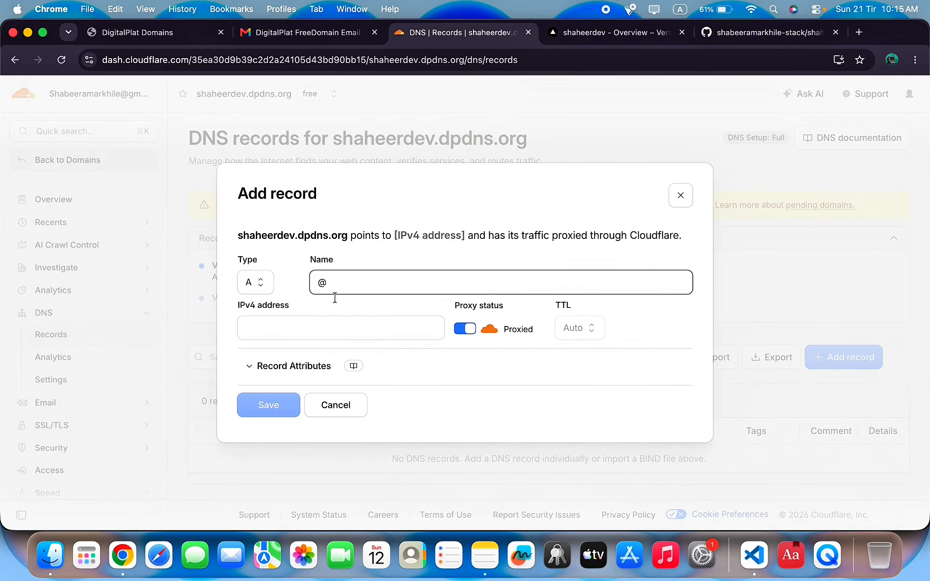
left_click(292, 324)
key("super+v")
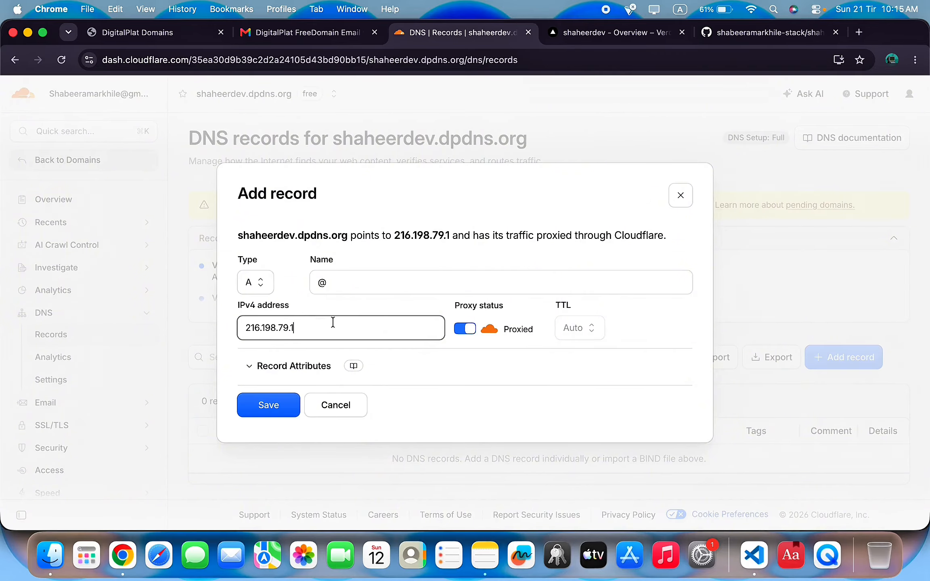
left_click(280, 409)
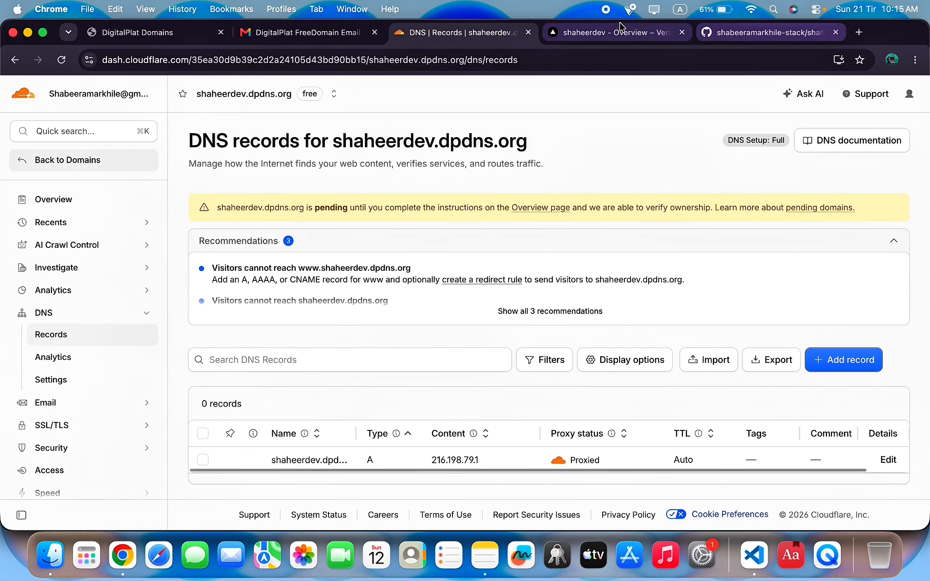
left_click(586, 33)
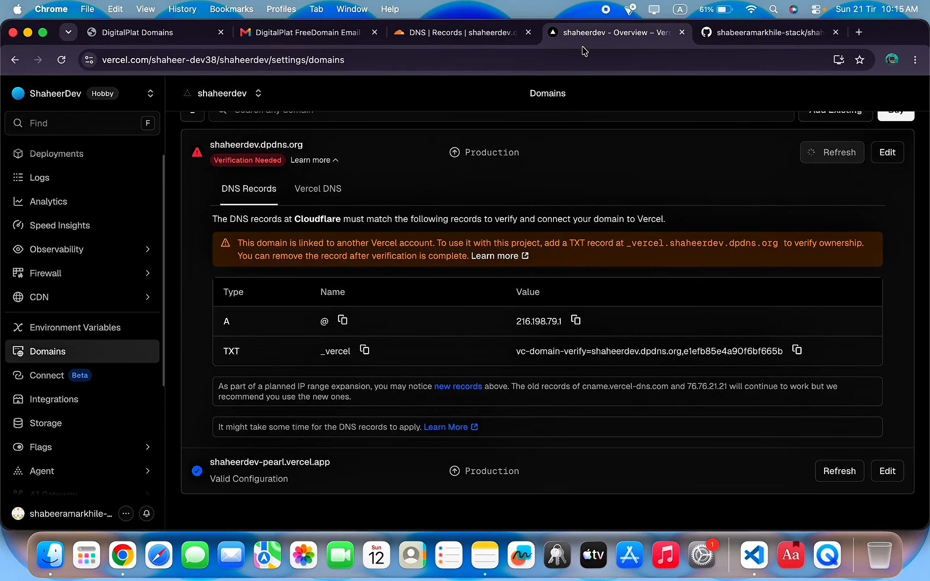
Copy the _vercel TXT name and verification value from Vercel's domain settings.
left_click(365, 351)
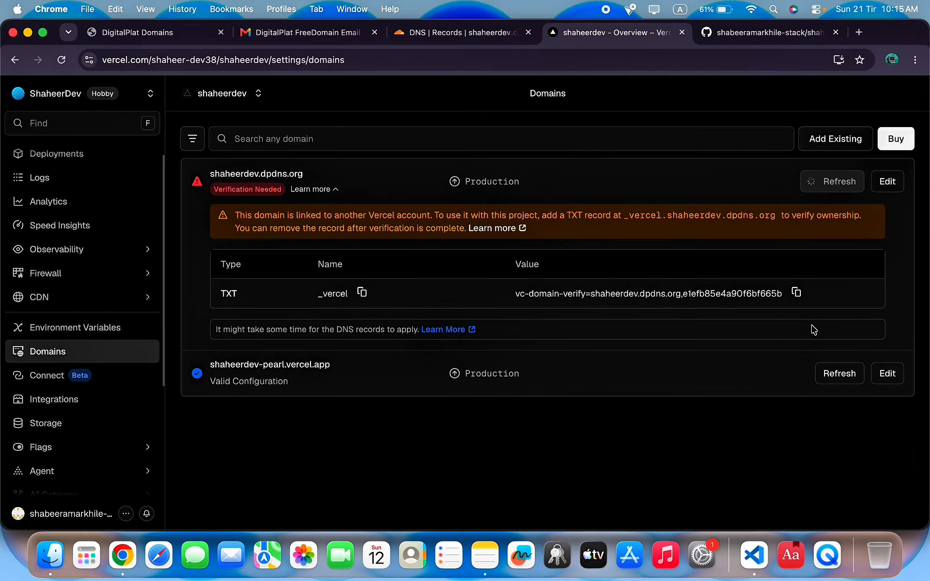
left_click(797, 293)
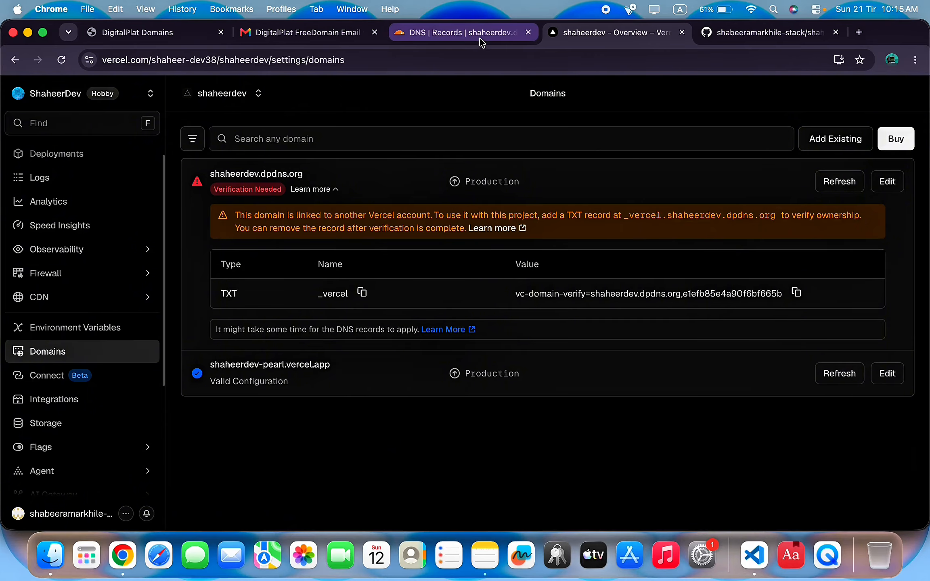
left_click(464, 35)
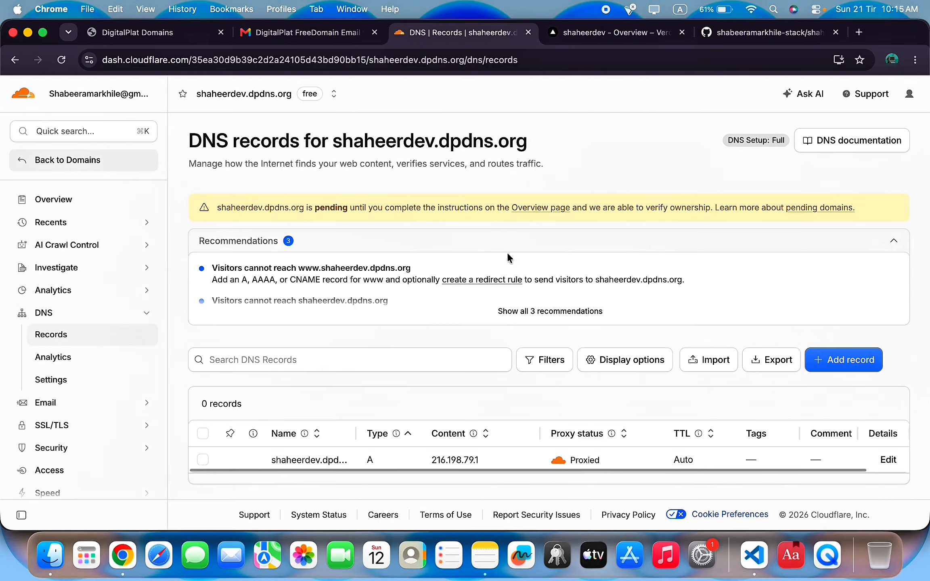
Add a TXT record named _vercel holding the pasted verification value in Cloudflare.
left_click(865, 365)
left_click(258, 283)
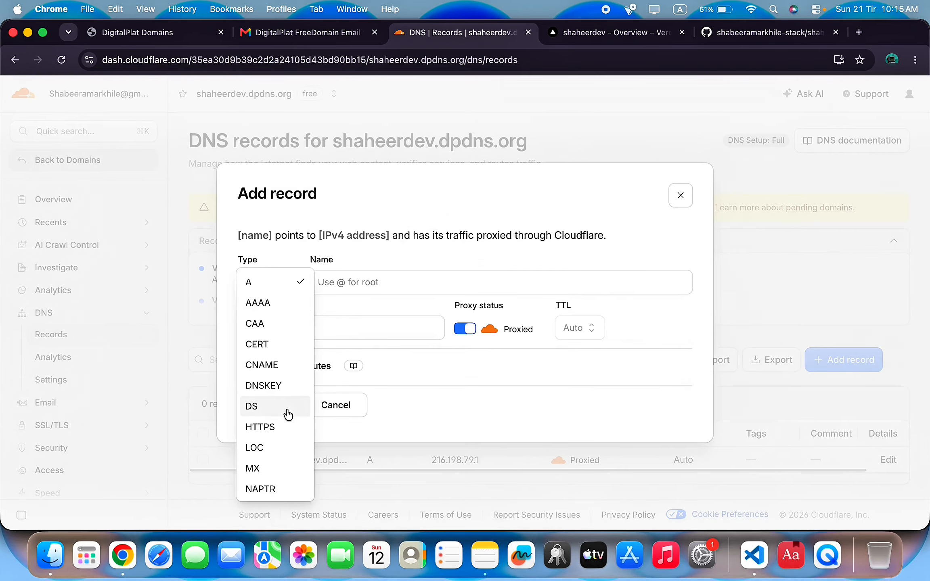
scroll(282, 416, "down", 5)
left_click(245, 472)
left_click(423, 288)
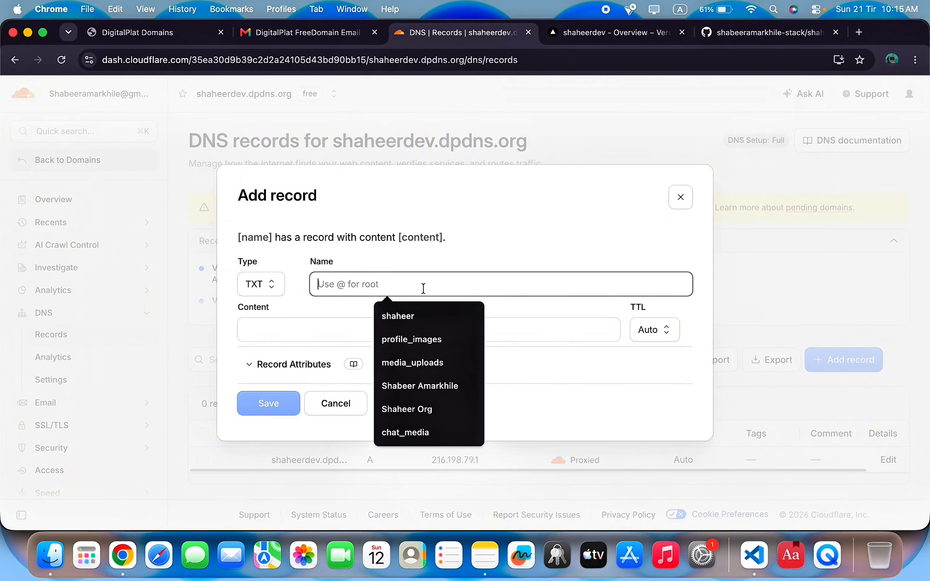
type("_vercel")
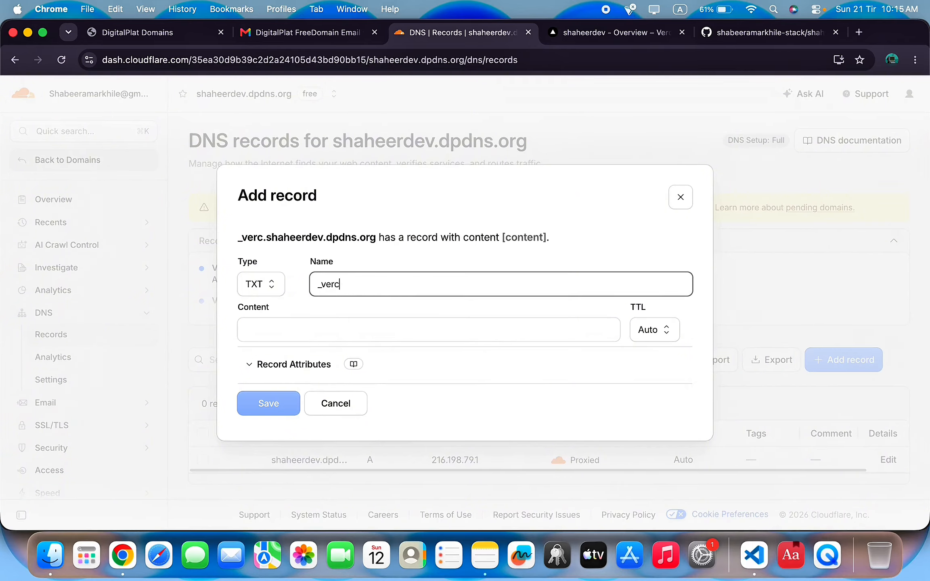
left_click(318, 341)
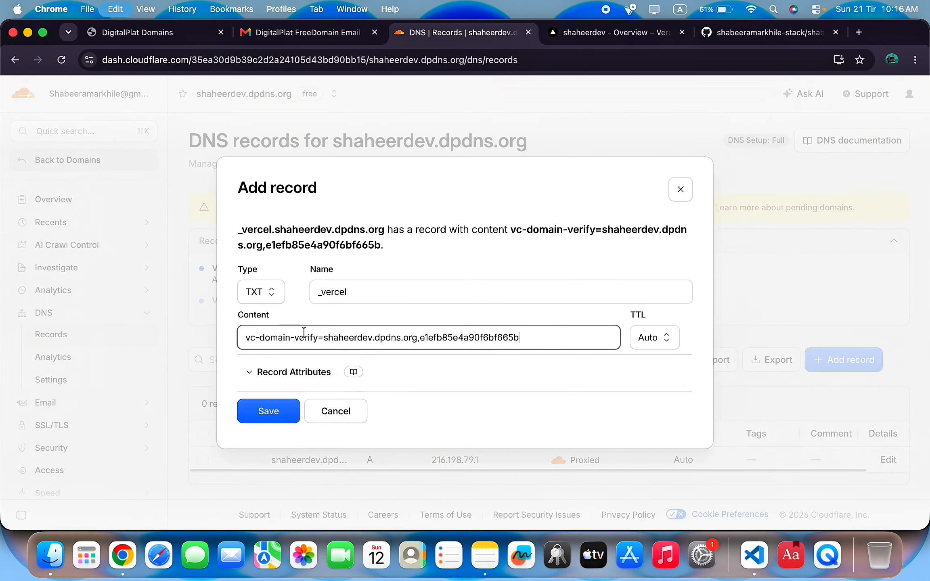
key("super+v")
key("Return")
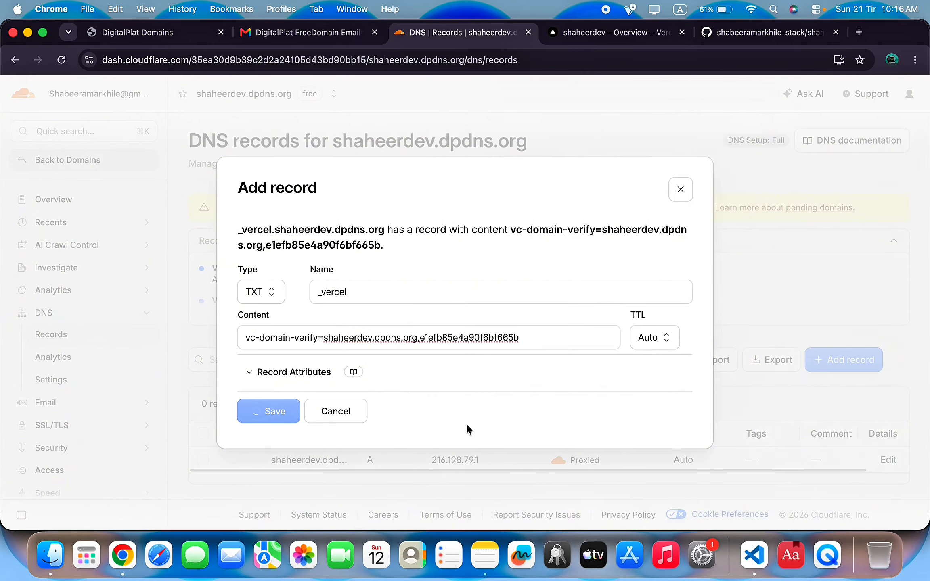
scroll(607, 342, "down", 2)
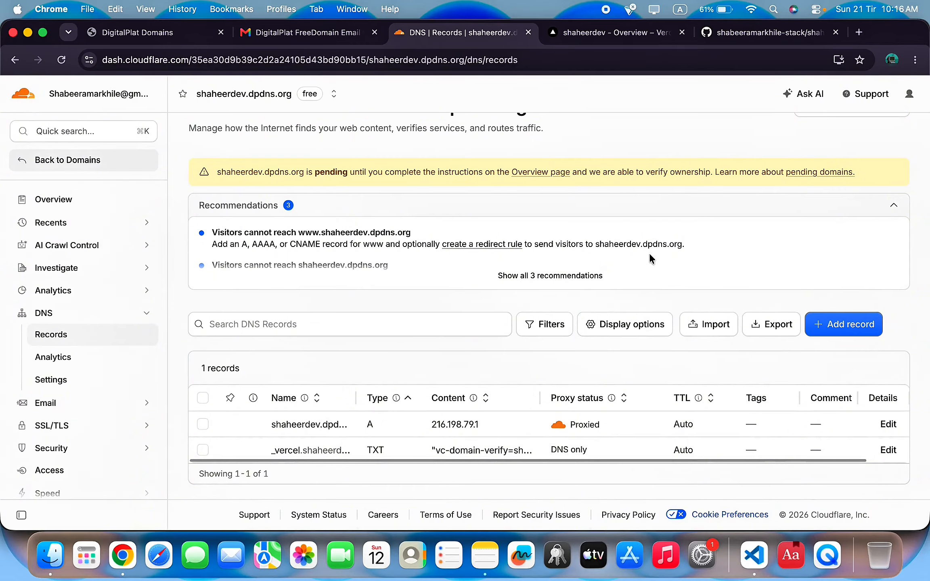
Refresh shaheerdev.dpdns.org in Vercel's Domains until it reports Valid Configuration.
left_click(628, 36)
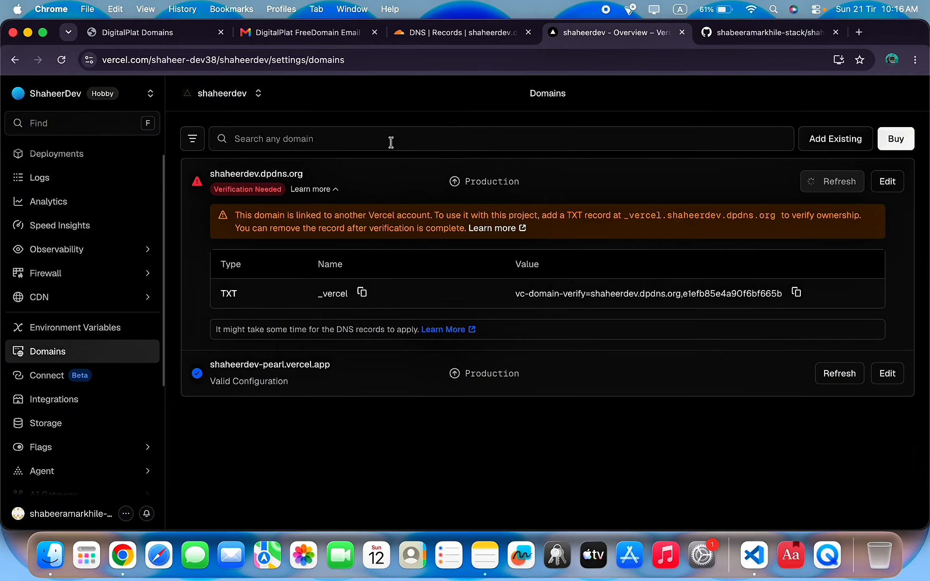
left_click(318, 190)
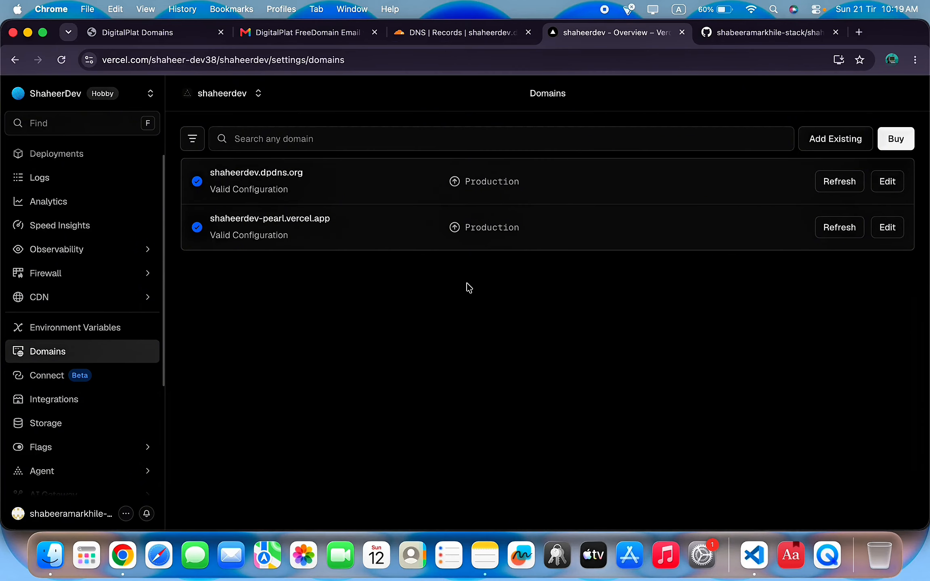
left_click(842, 182)
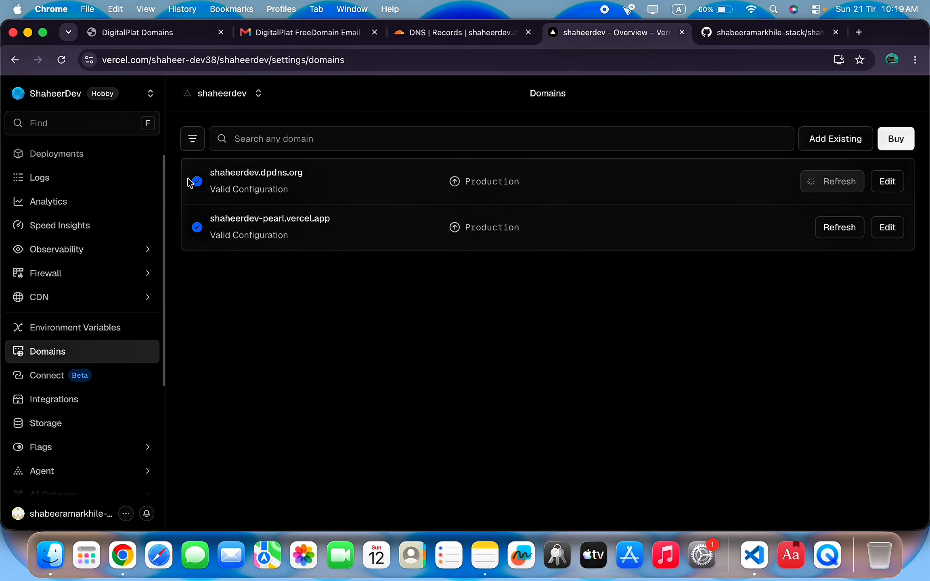
left_click_drag(339, 177, 209, 173)
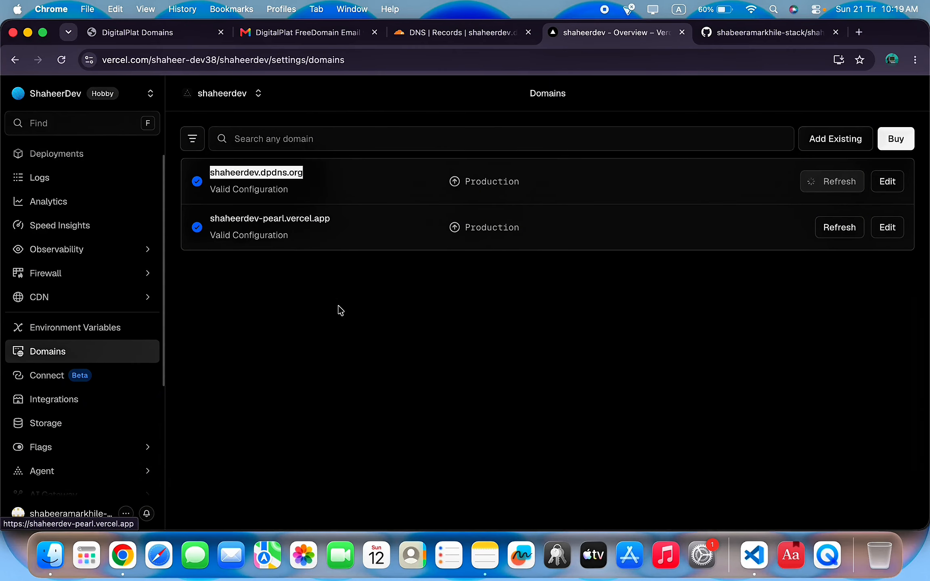
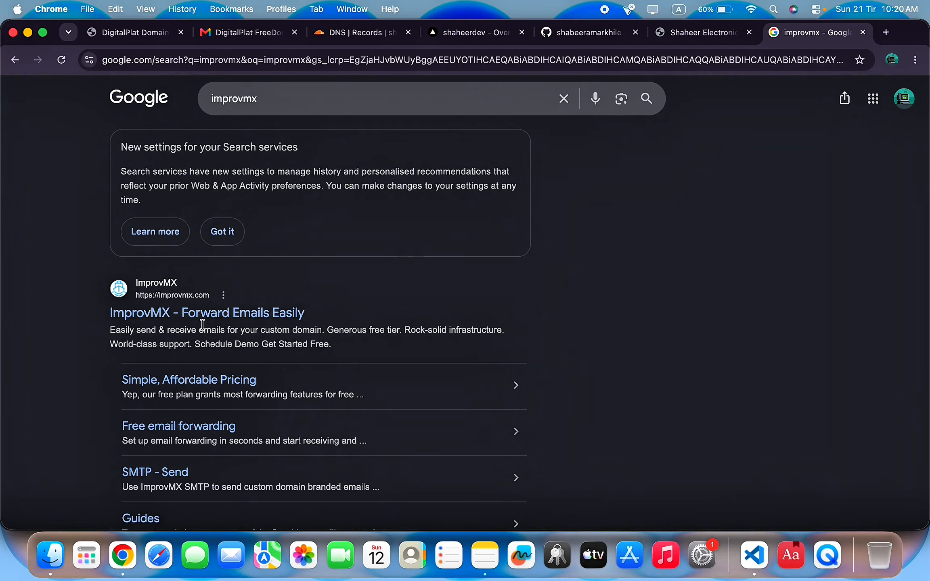
Register a free ImprovMX account with the autofilled e-mail and a new password, saving the password.
left_click(262, 317)
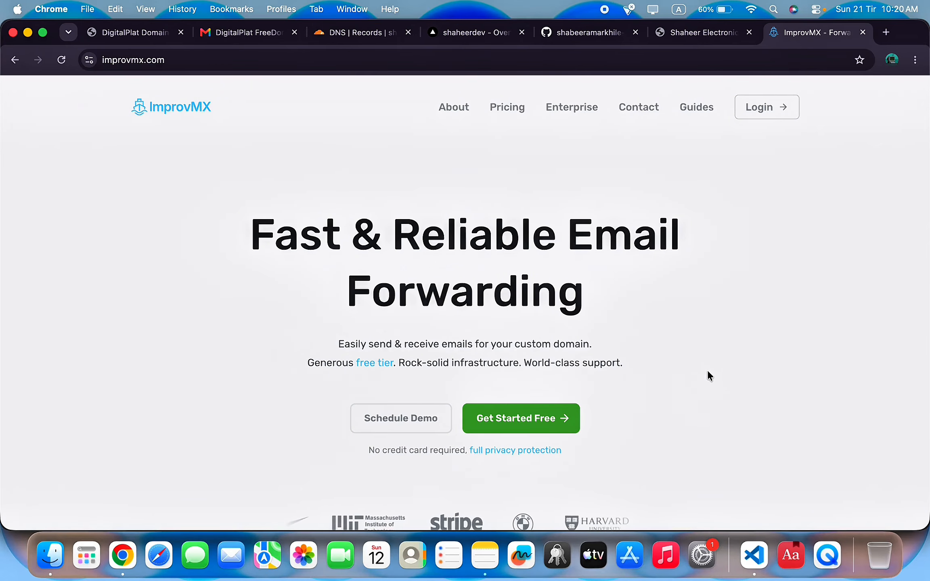
left_click(527, 419)
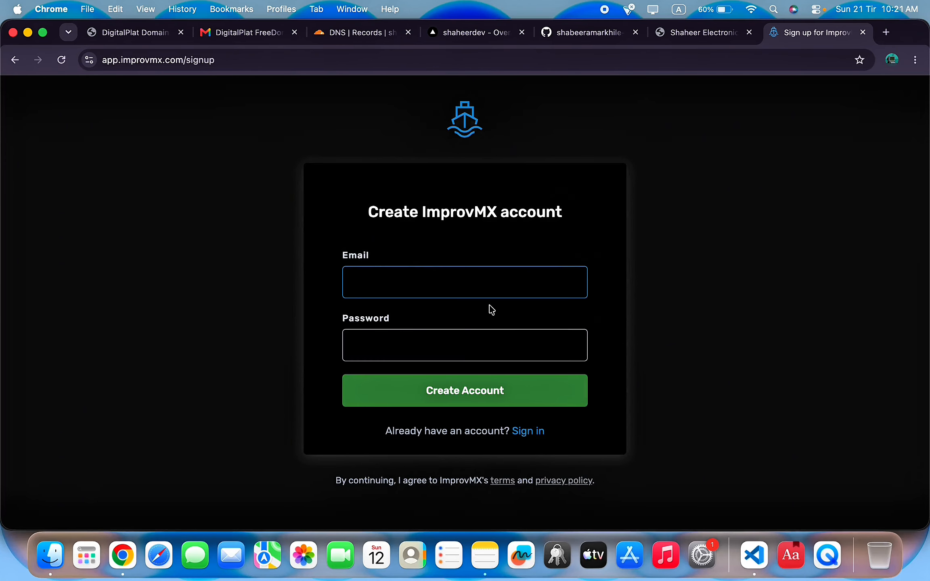
left_click(494, 277)
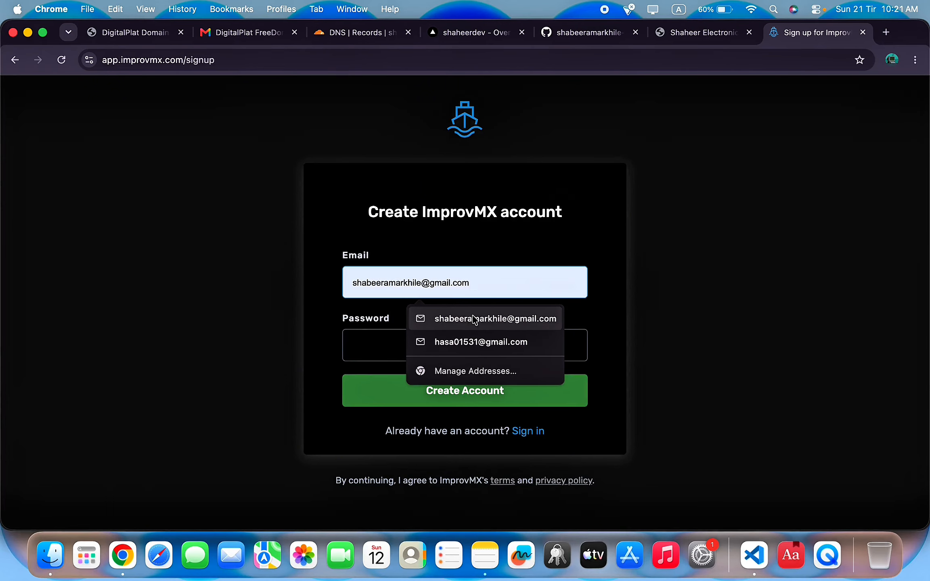
left_click(485, 319)
left_click(436, 336)
type("s")
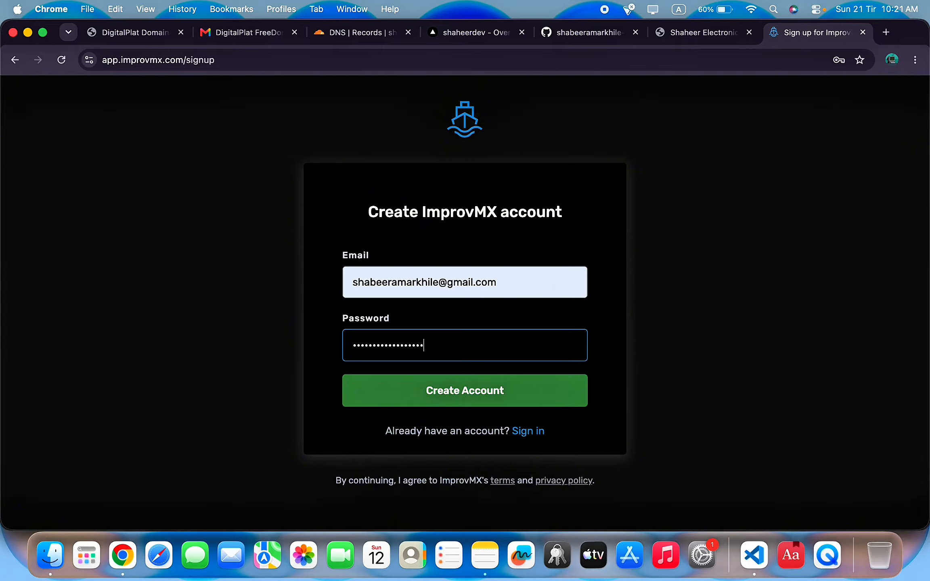
left_click(490, 390)
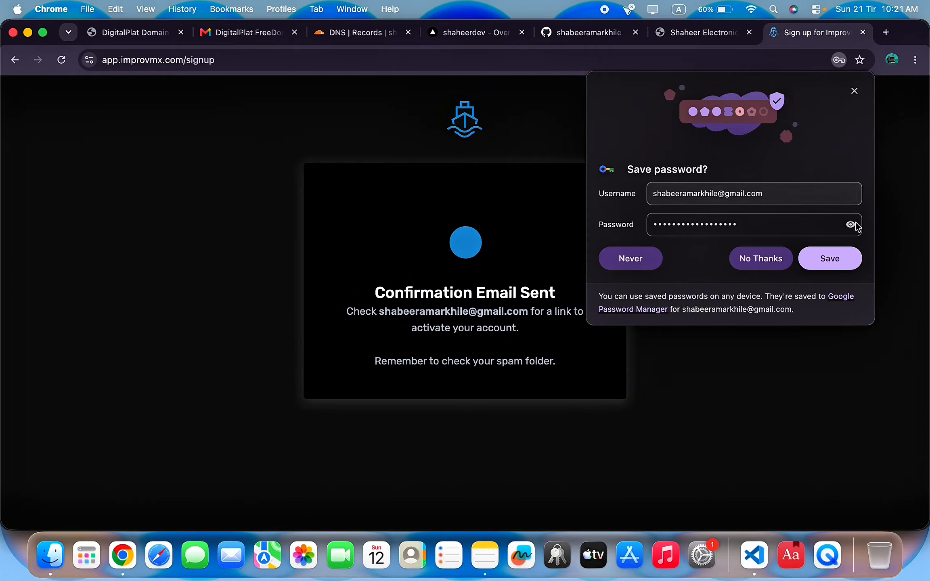
left_click(844, 253)
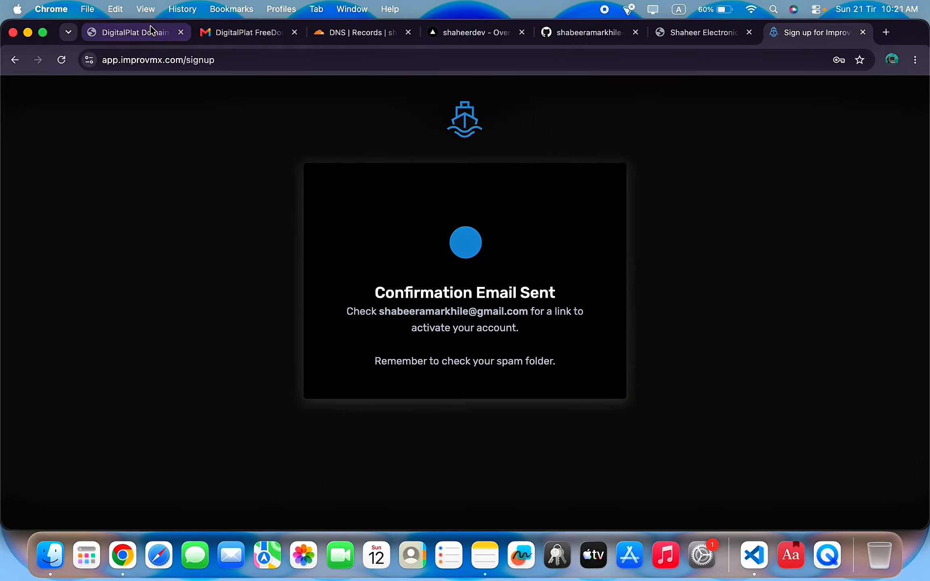
left_click(246, 33)
Open the ImprovMX confirmation e-mail in Gmail and confirm the address.
left_click(189, 126)
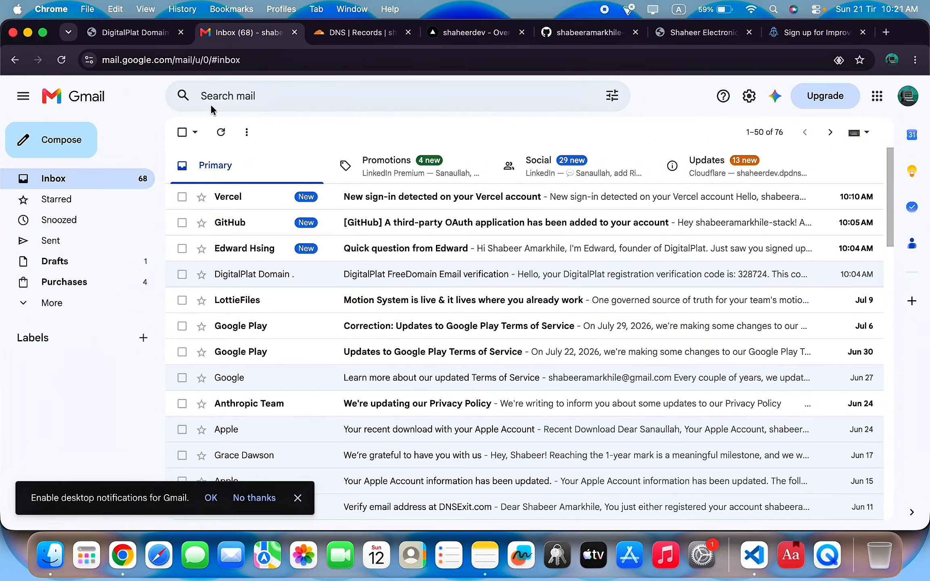
left_click(255, 195)
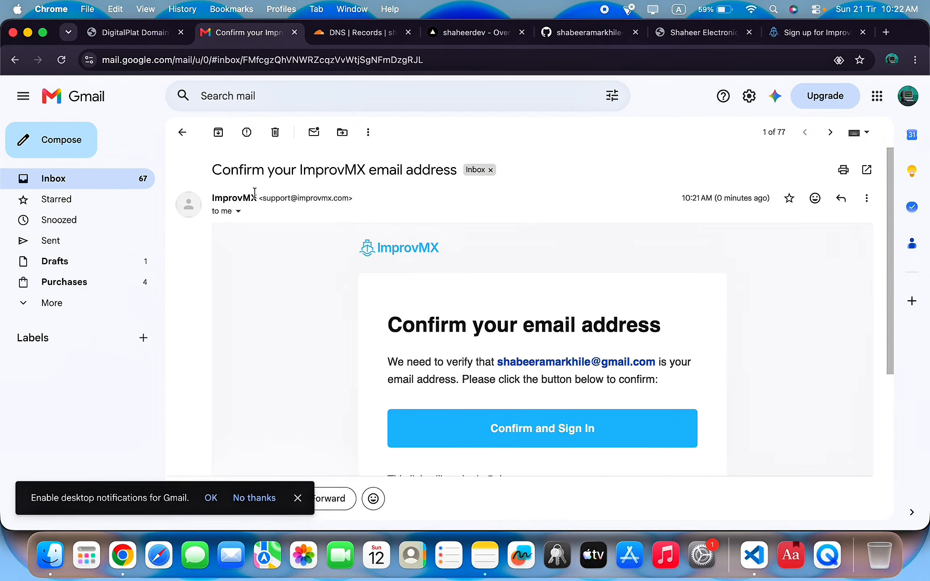
left_click(591, 418)
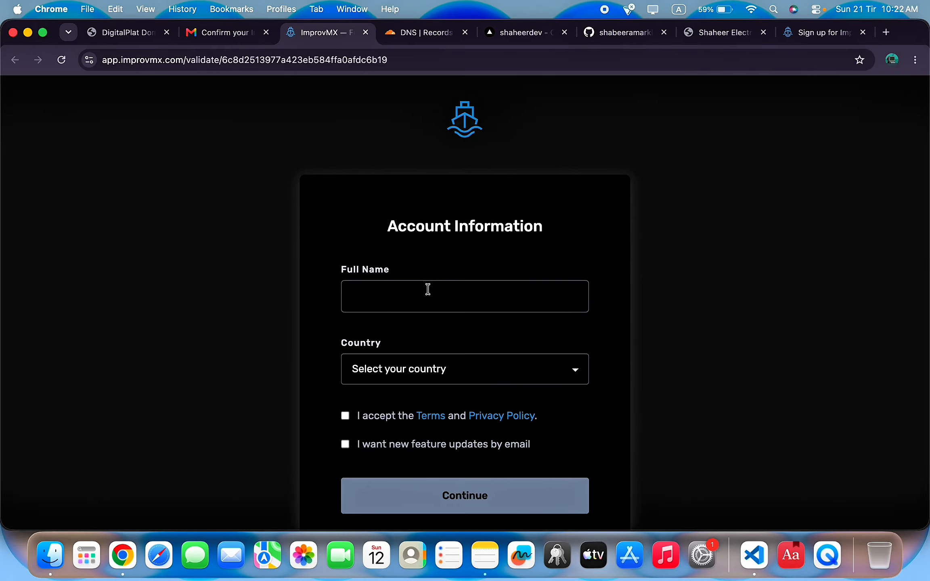
Fill in the account holder's full name, choose Afghanistan, accept the Terms and pass the captcha.
left_click(419, 292)
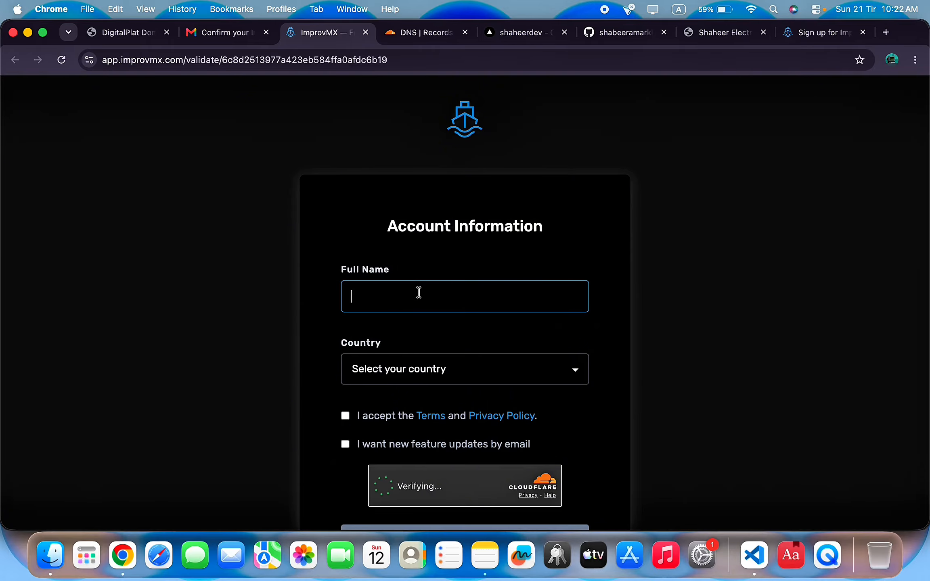
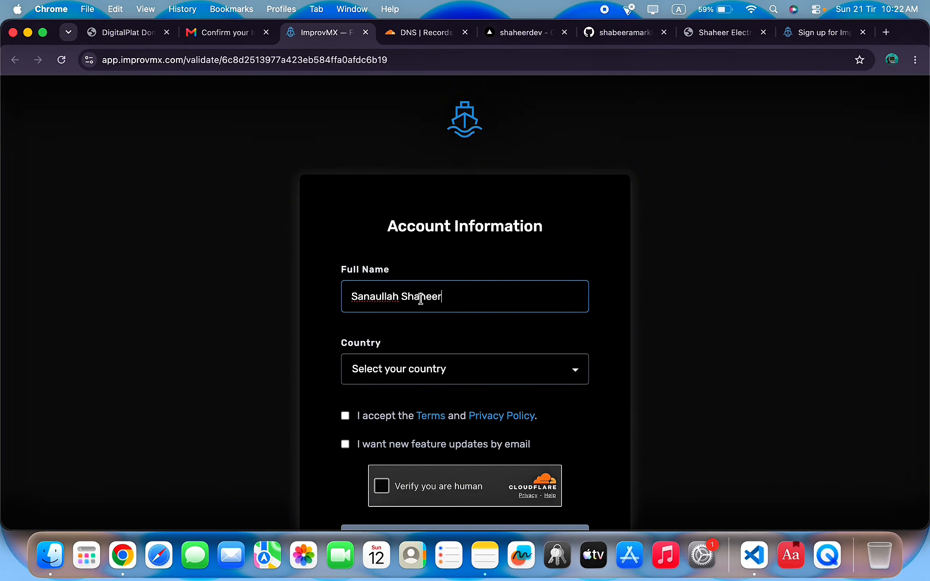
left_click(440, 370)
scroll(402, 395, "down", 4)
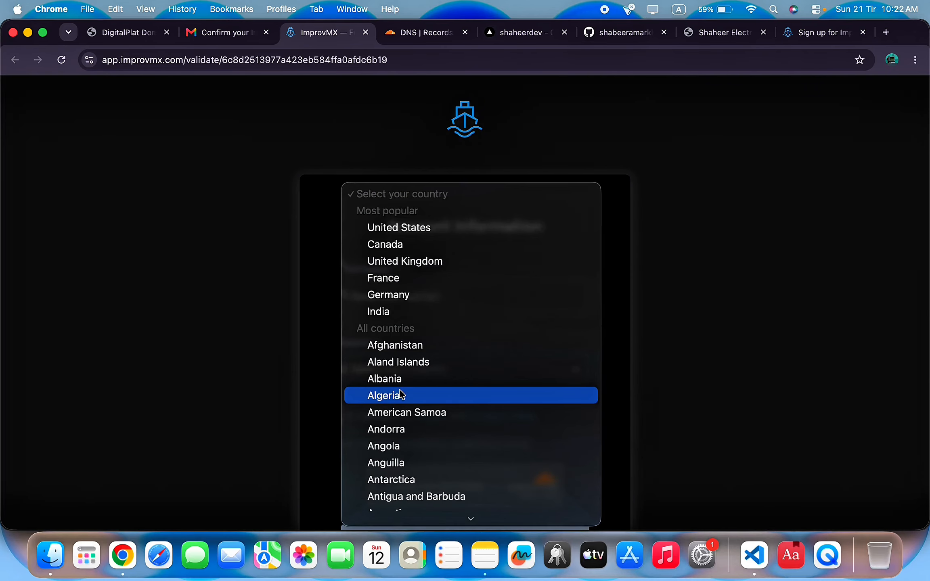
left_click(412, 347)
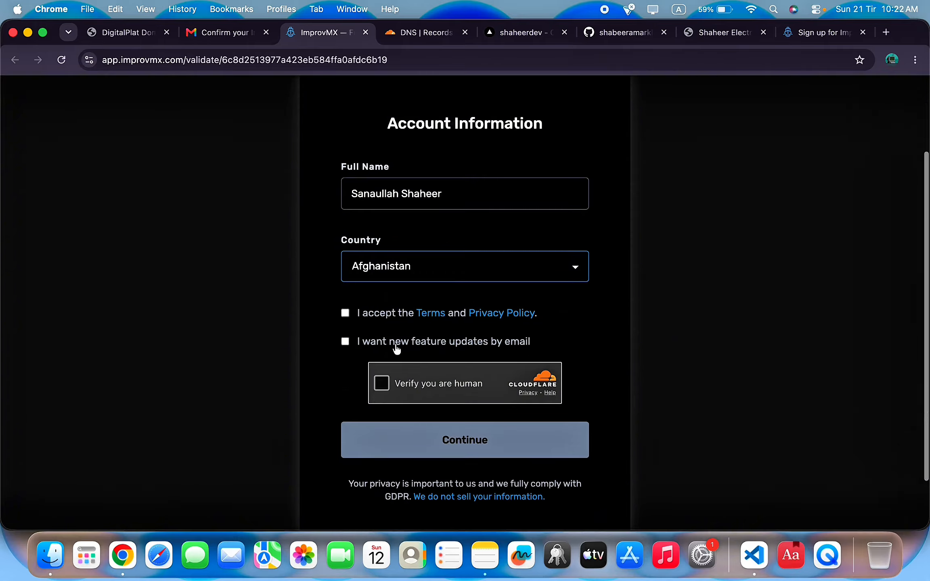
left_click(345, 313)
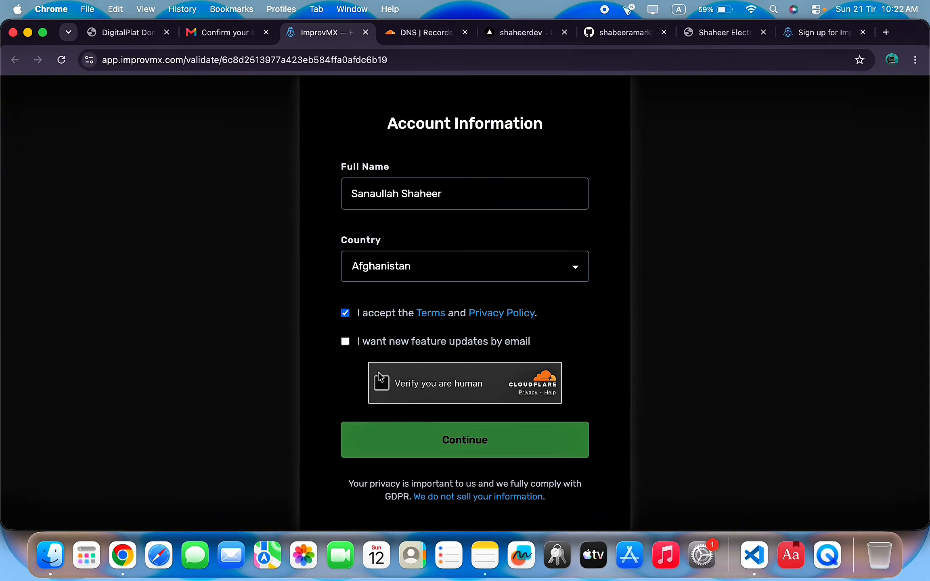
left_click(381, 391)
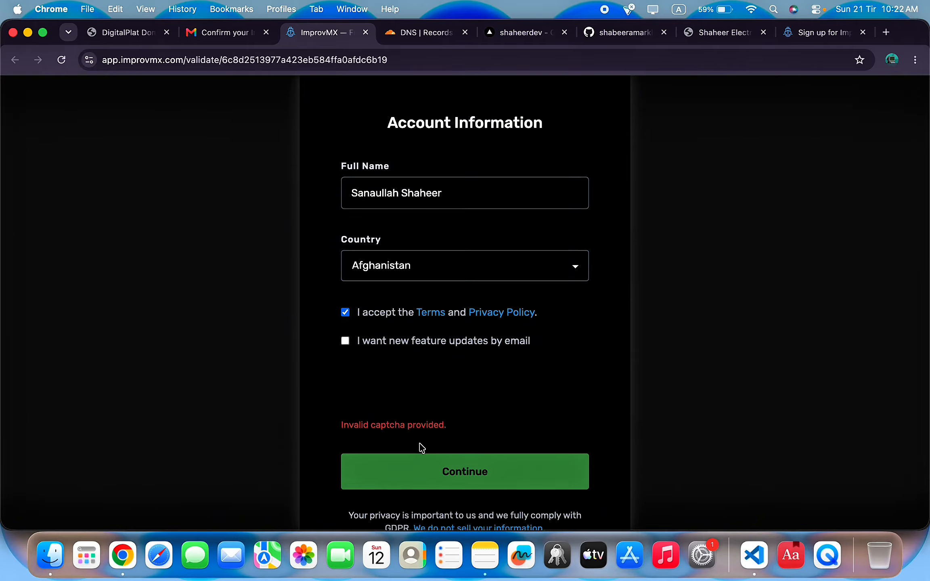
scroll(403, 387, "down", 2)
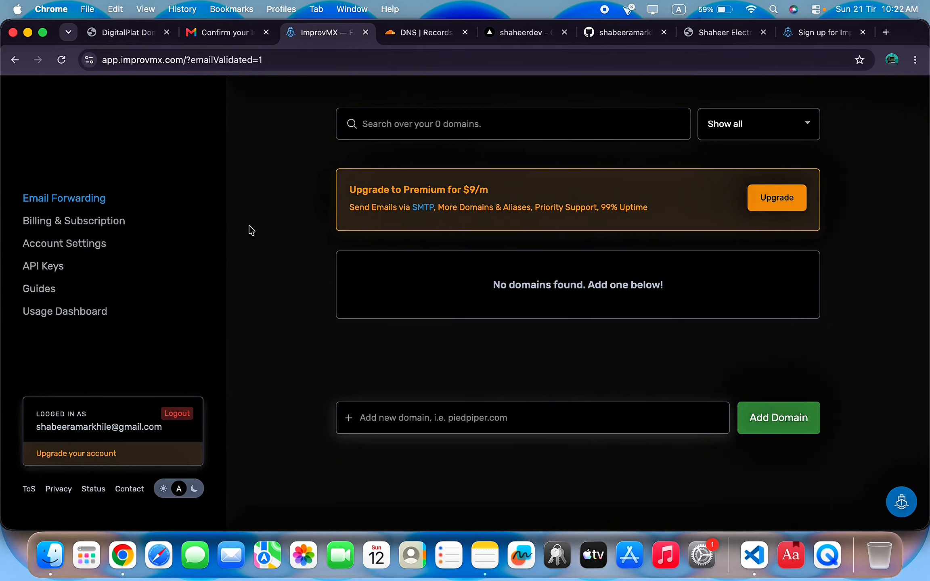
Add shaheerdev.dpdns.org in ImprovMX and review its missing MX and SPF DNS records.
left_click(530, 402)
type("shaheerdev.dpdns.org")
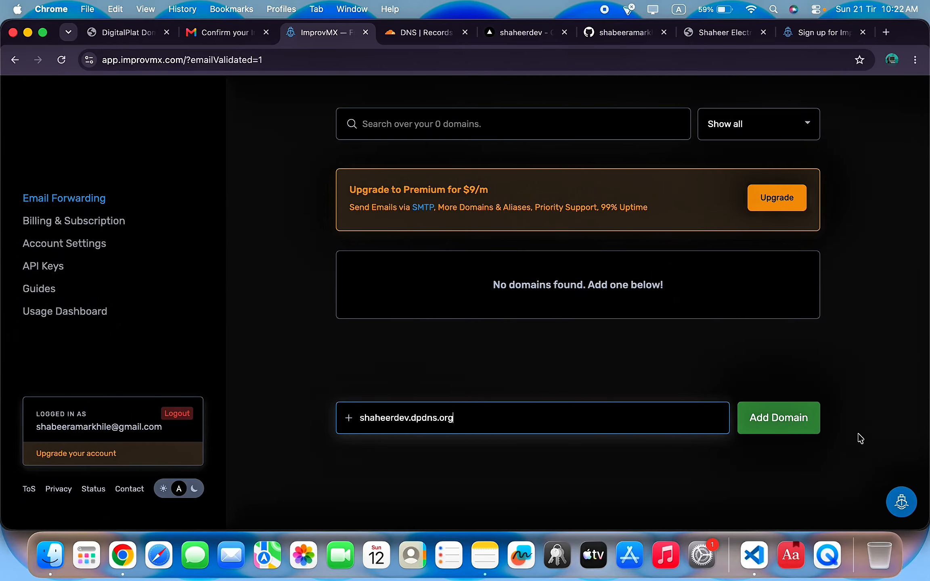
left_click(771, 426)
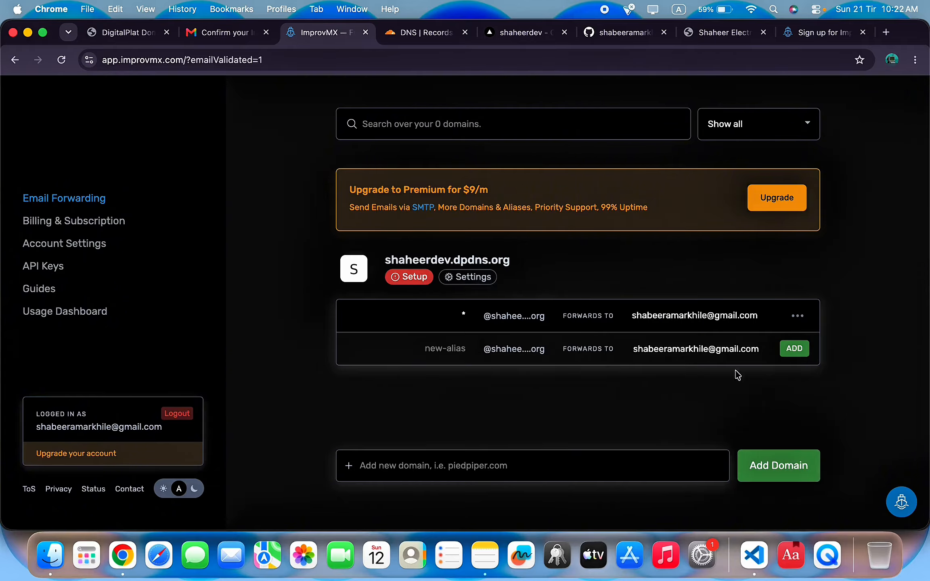
left_click(414, 277)
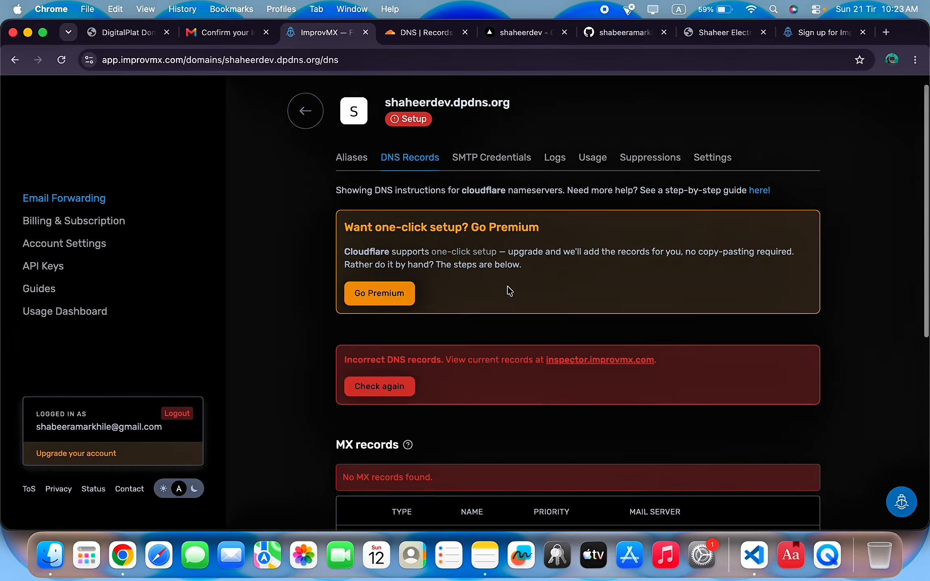
scroll(507, 286, "down", 7)
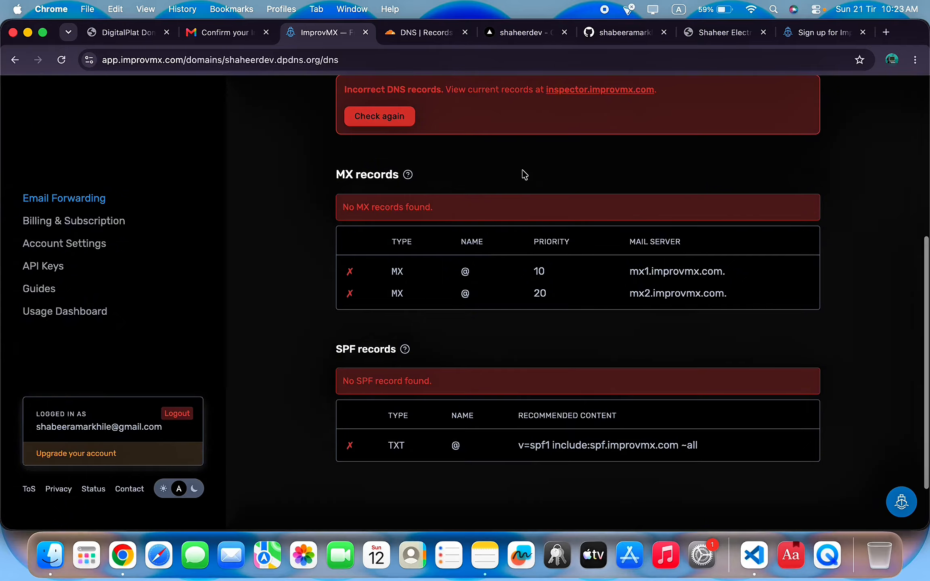
scroll(521, 175, "down", 1)
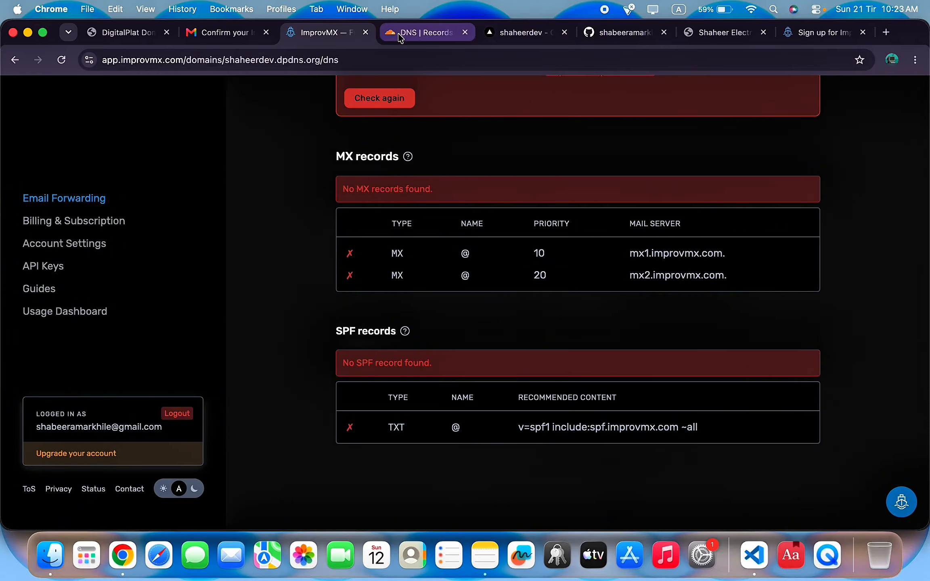
Add a Cloudflare MX record @ pointing to mx1.improvmx.com. with priority 10.
left_click(421, 33)
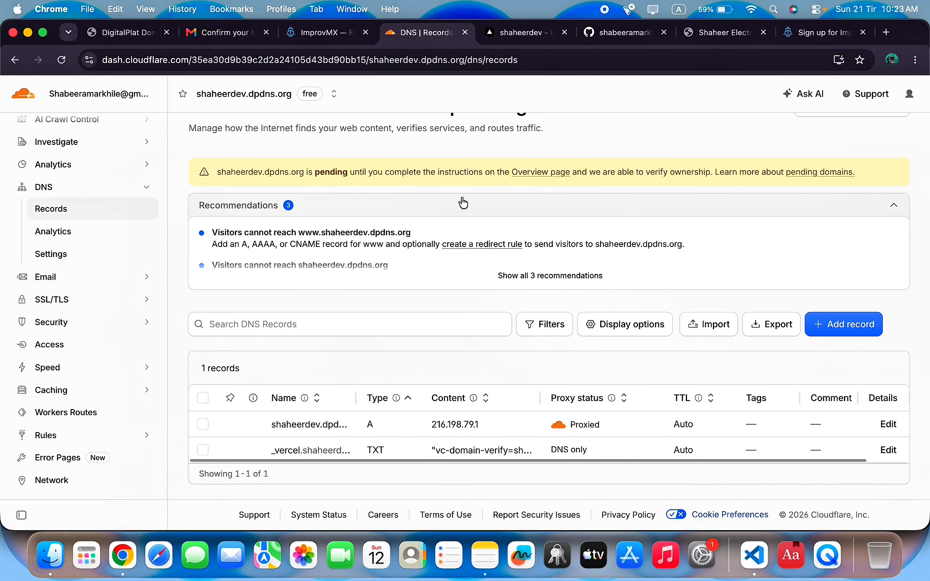
left_click(856, 323)
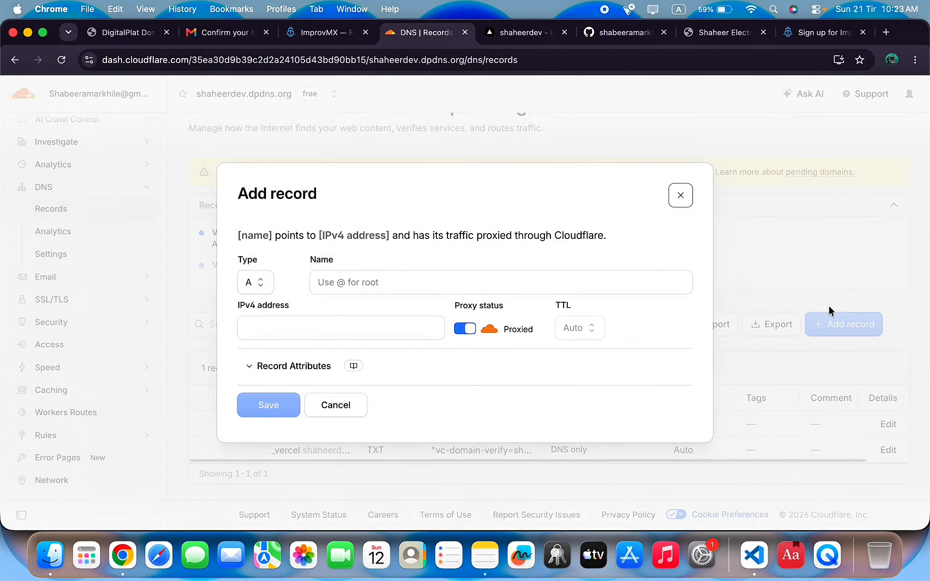
left_click(259, 286)
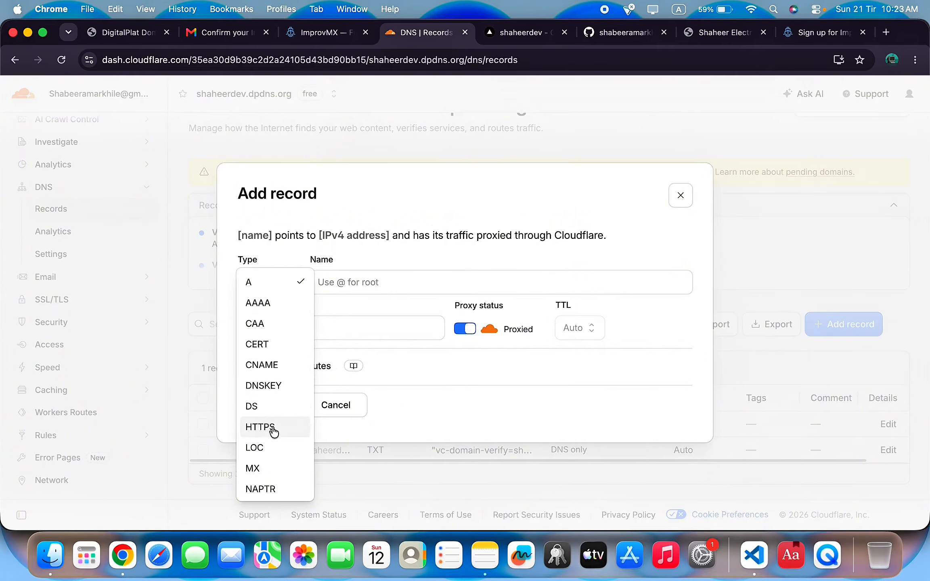
scroll(273, 433, "down", 1)
left_click(252, 449)
left_click(384, 284)
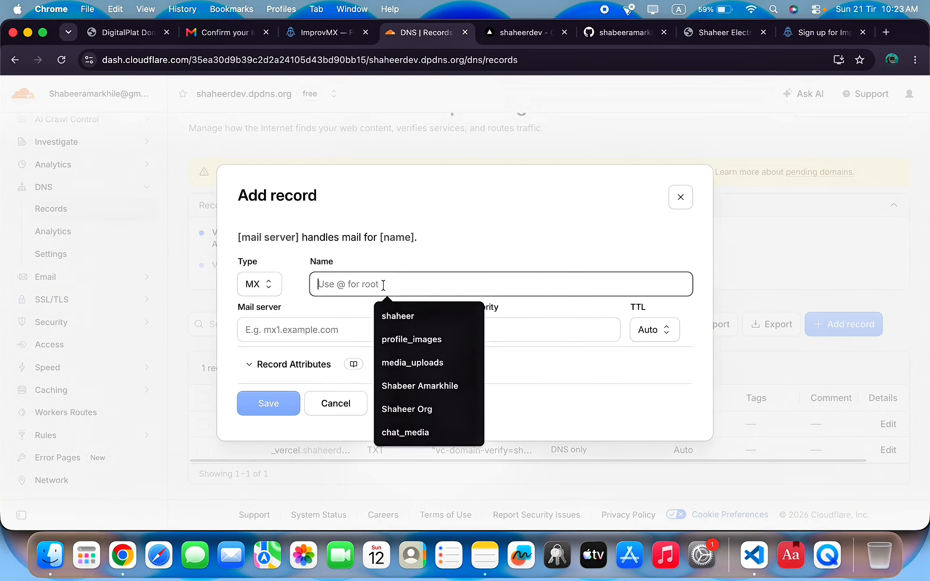
type("@")
left_click(328, 331)
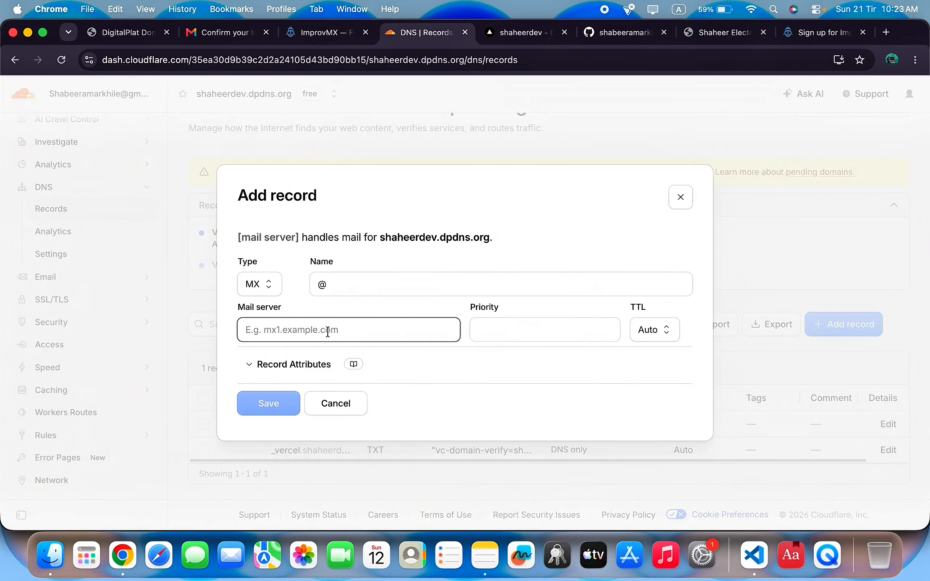
type("mx1.improvmx.com.")
left_click(530, 329)
type("1")
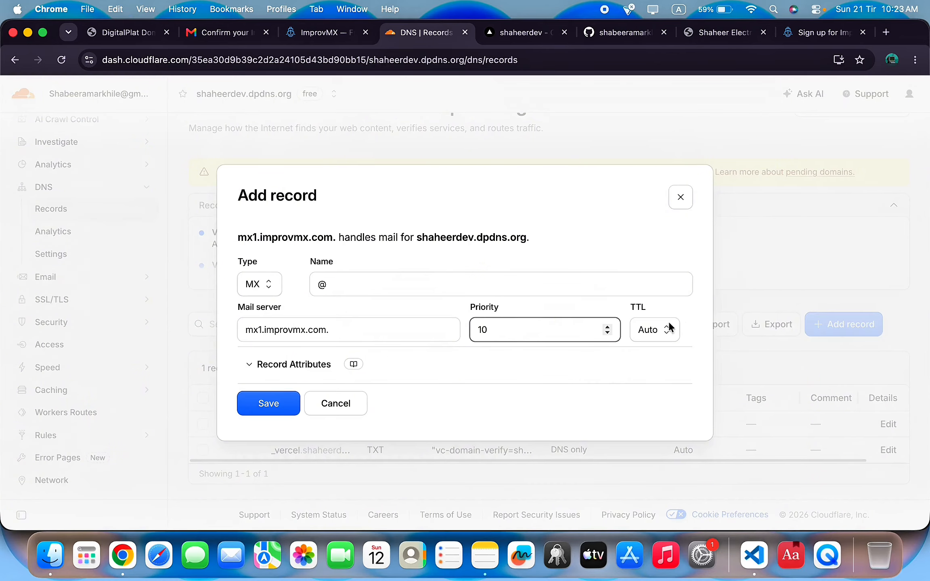
left_click(273, 409)
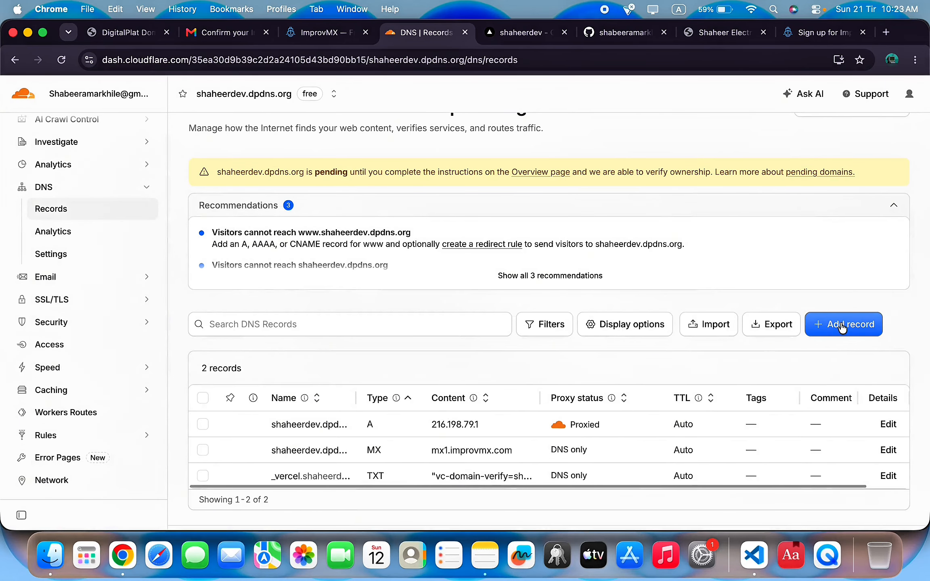
Begin a second @ MX record and fetch the mx2.improvmx.com address from ImprovMX's DNS page.
left_click(838, 325)
left_click(260, 286)
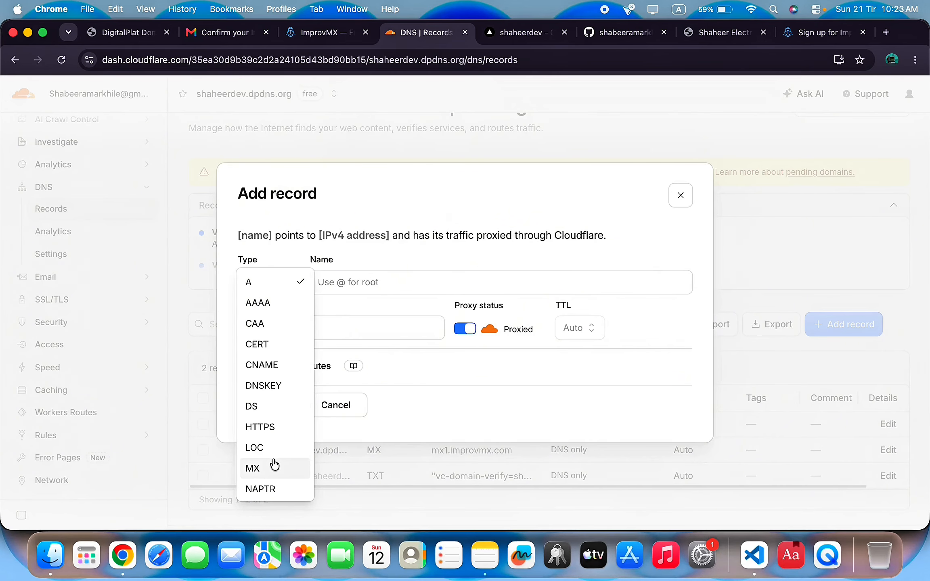
left_click(272, 465)
left_click(443, 277)
type("@")
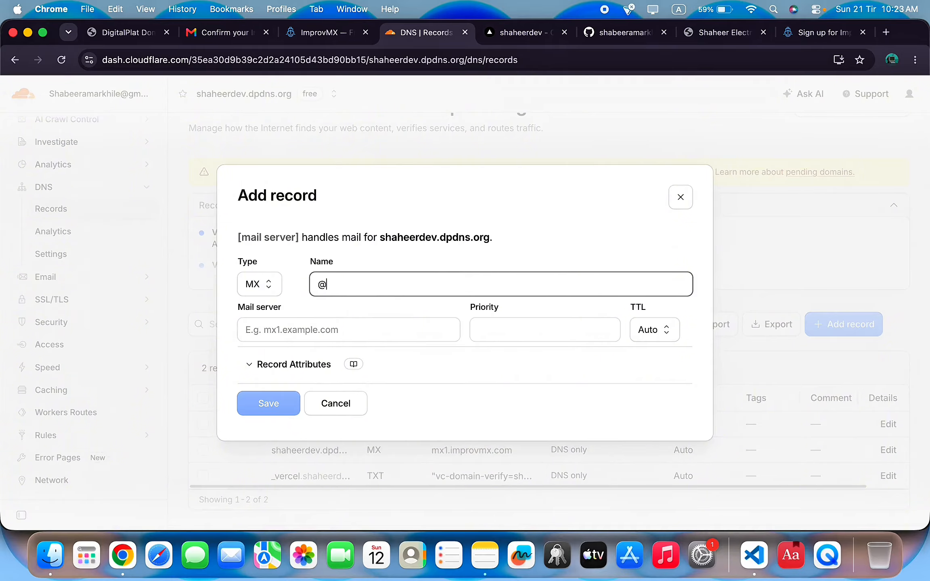
left_click(824, 35)
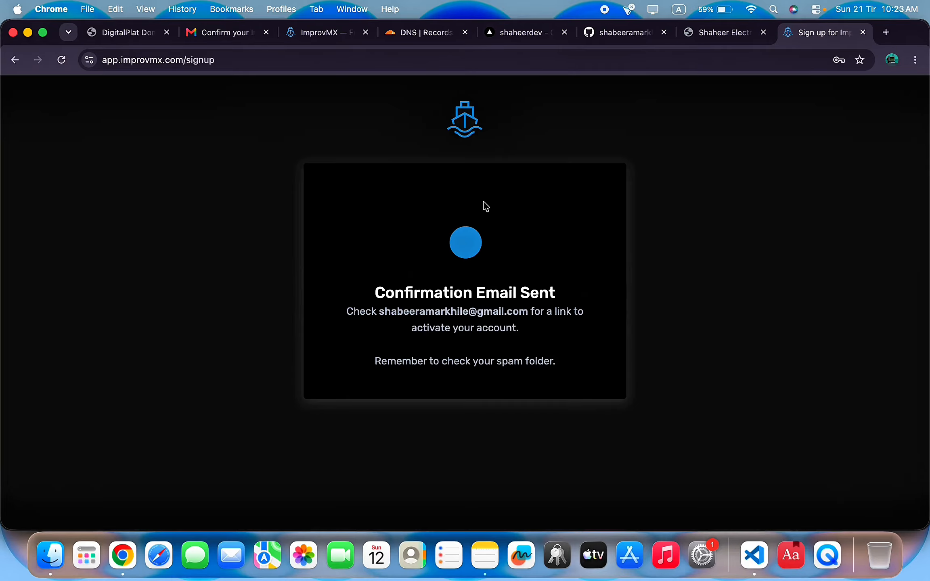
left_click(863, 33)
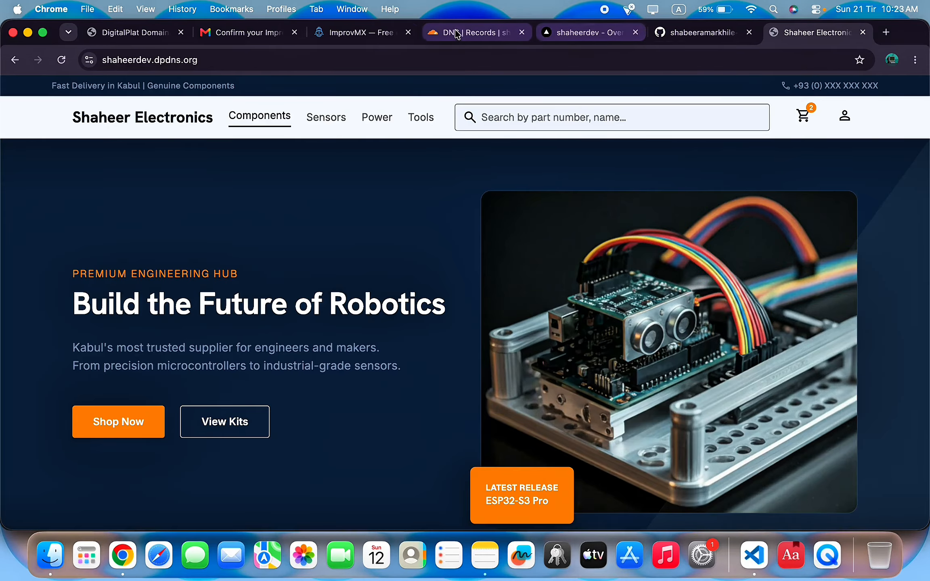
left_click(367, 34)
mouse_move(682, 284)
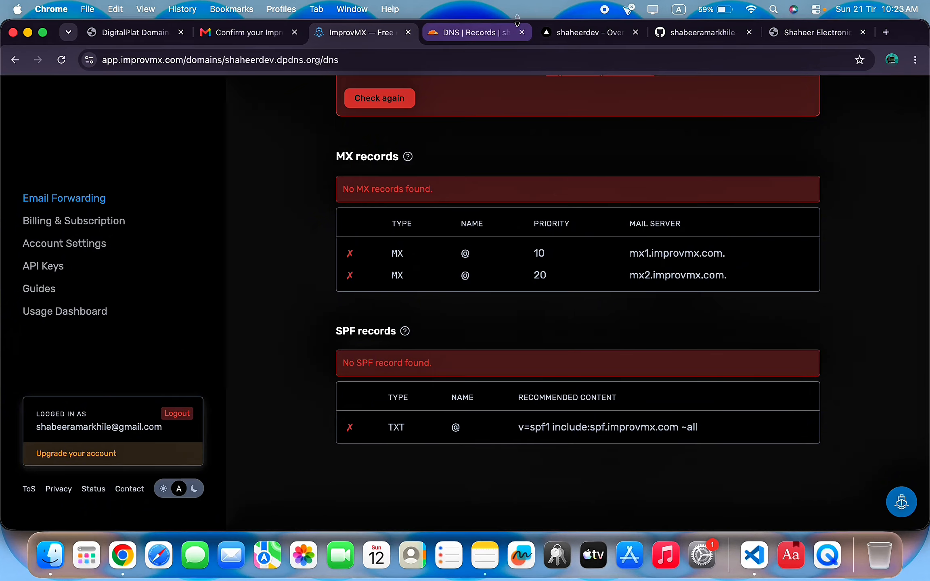
left_click(472, 32)
Fill in mx2.improvmx.com. with priority 20 and save the second MX record.
left_click(339, 330)
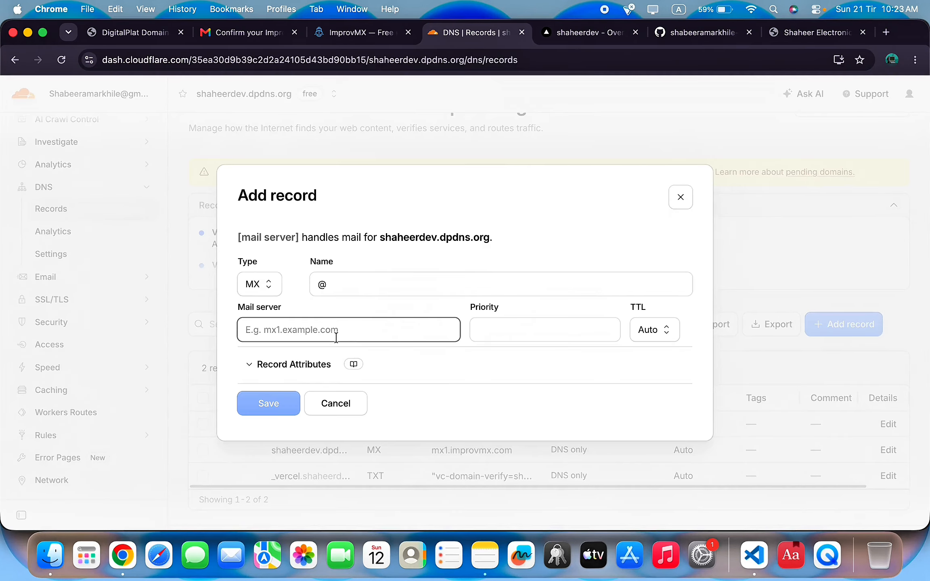
key("super+v")
left_click(546, 329)
type("20")
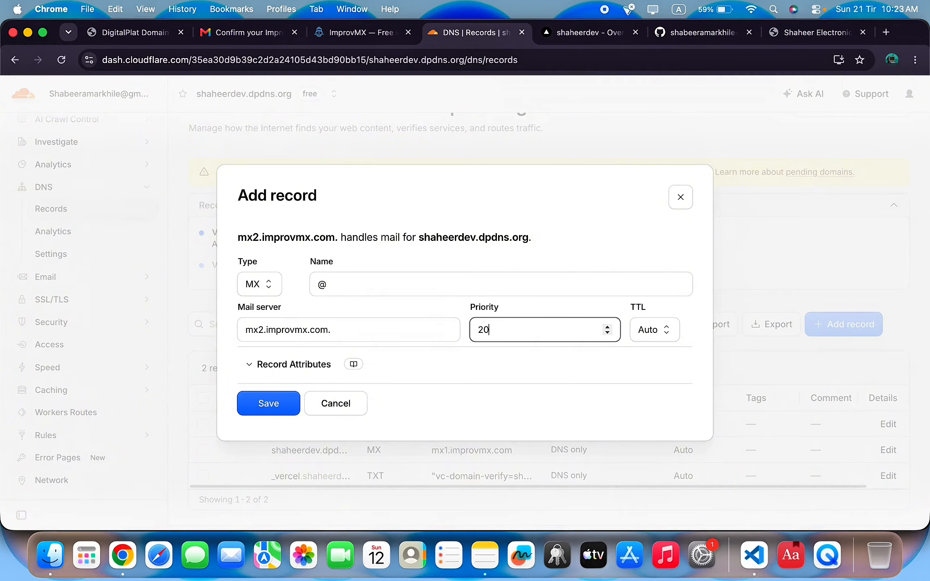
left_click(269, 403)
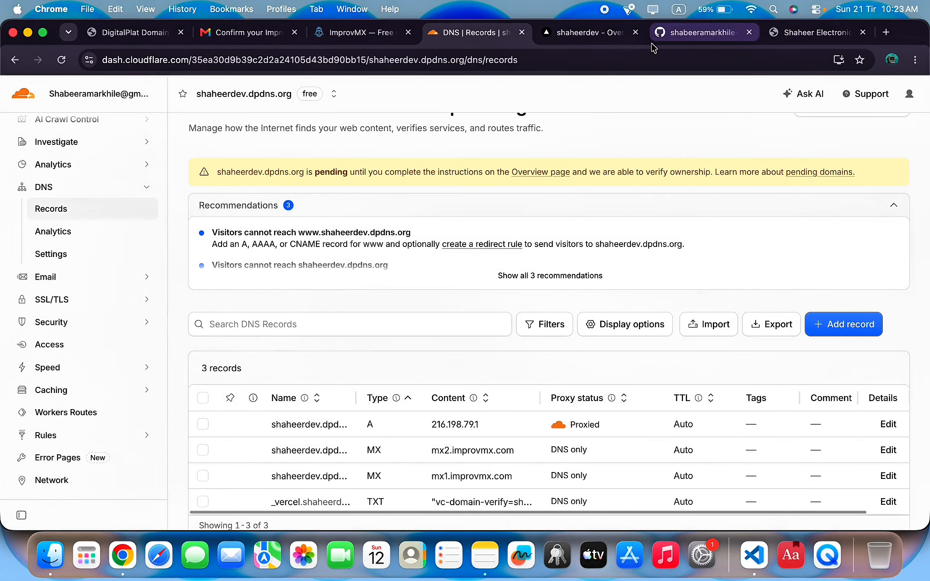
Copy the recommended SPF record value from ImprovMX's DNS page.
left_click(360, 32)
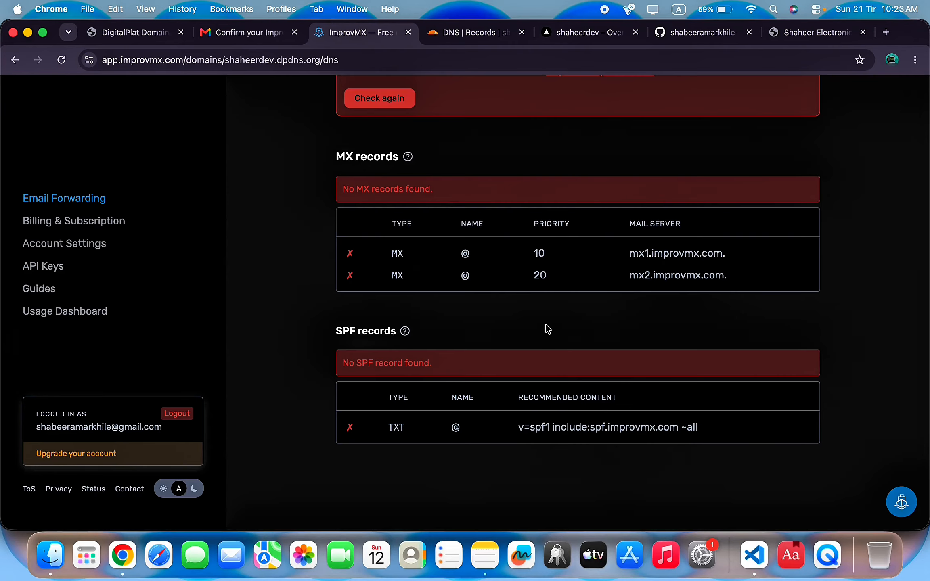
left_click(621, 374)
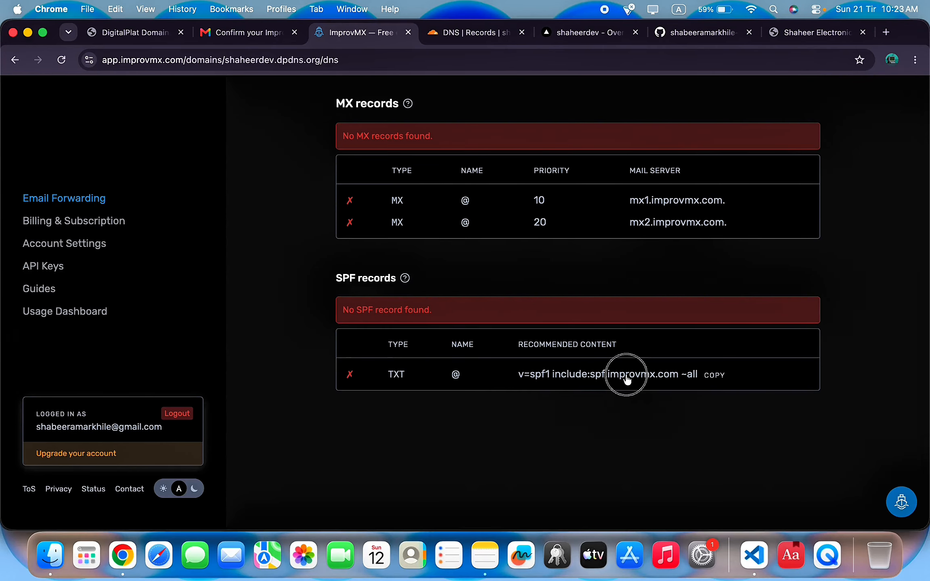
left_click(465, 33)
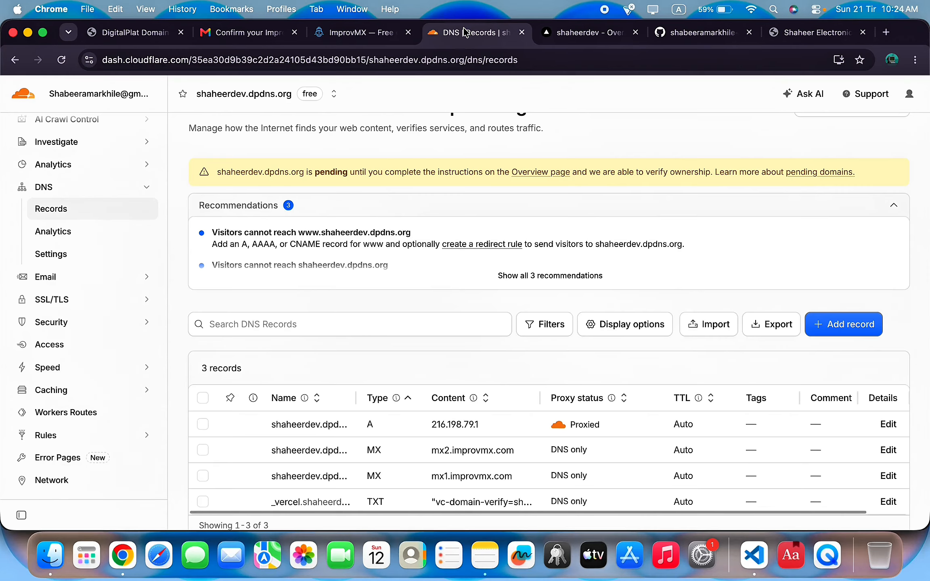
Add a root @ TXT record 'v=spf1 include:spf.improvmx.com ~all' in Cloudflare.
left_click(844, 324)
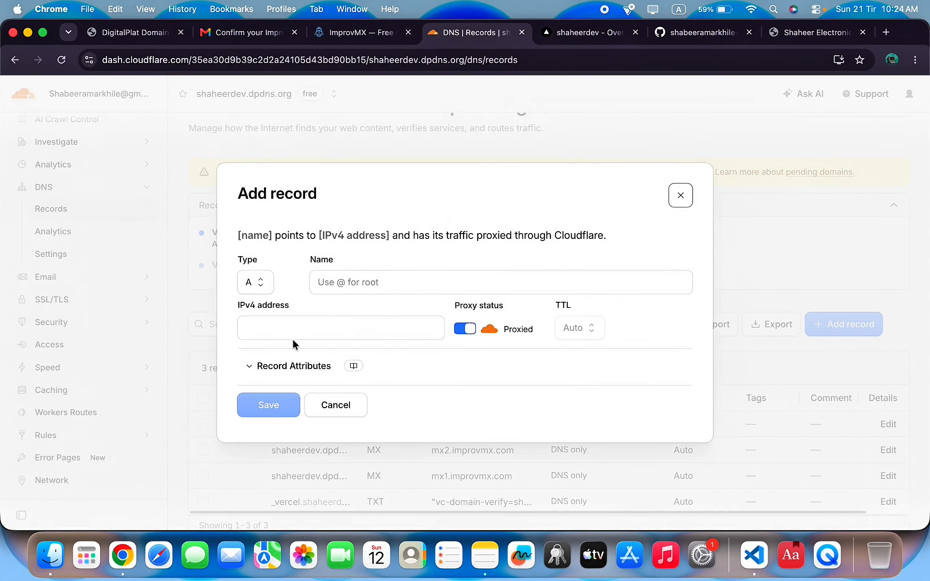
left_click(249, 284)
scroll(274, 388, "down", 5)
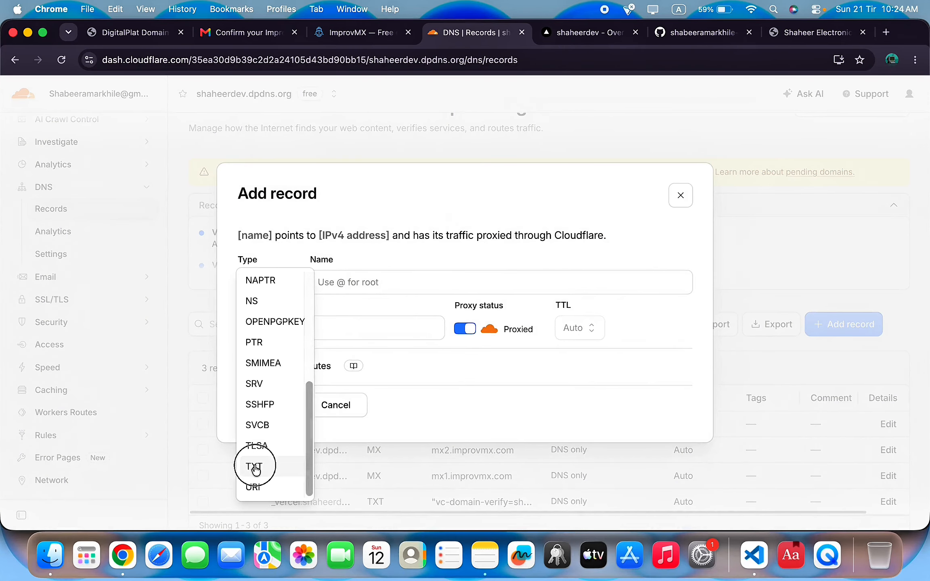
left_click(253, 464)
left_click(433, 282)
type("@")
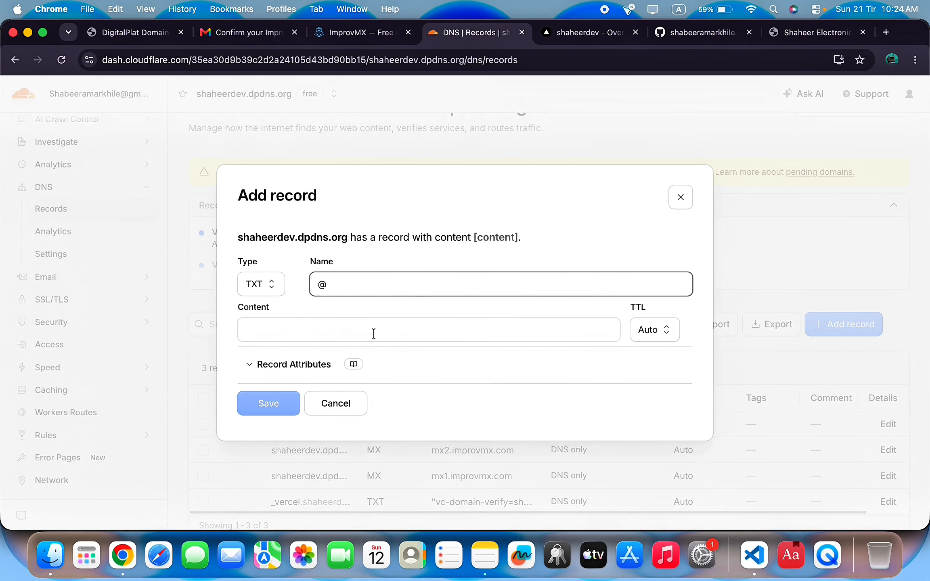
left_click(361, 338)
key("super+v")
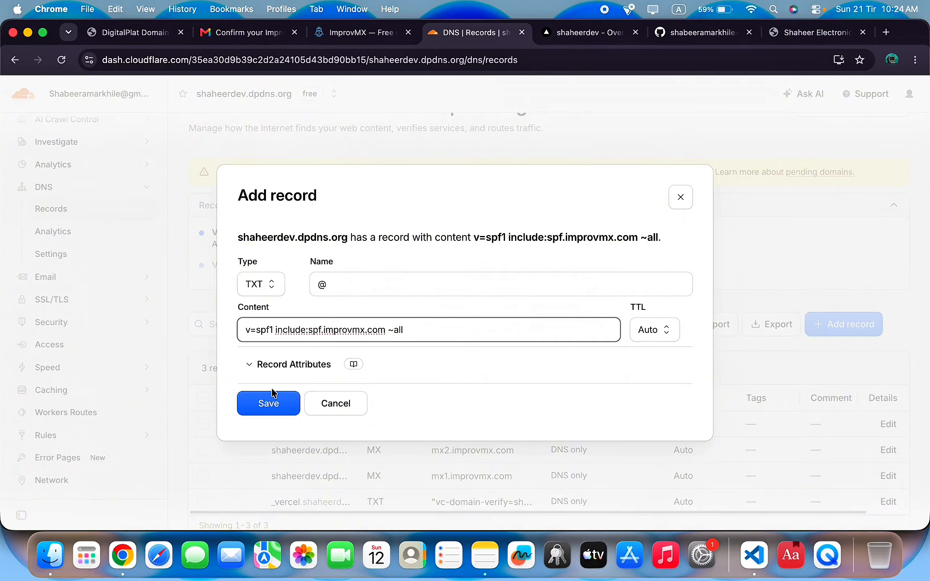
left_click(455, 335)
left_click_drag(455, 336, 1, 327)
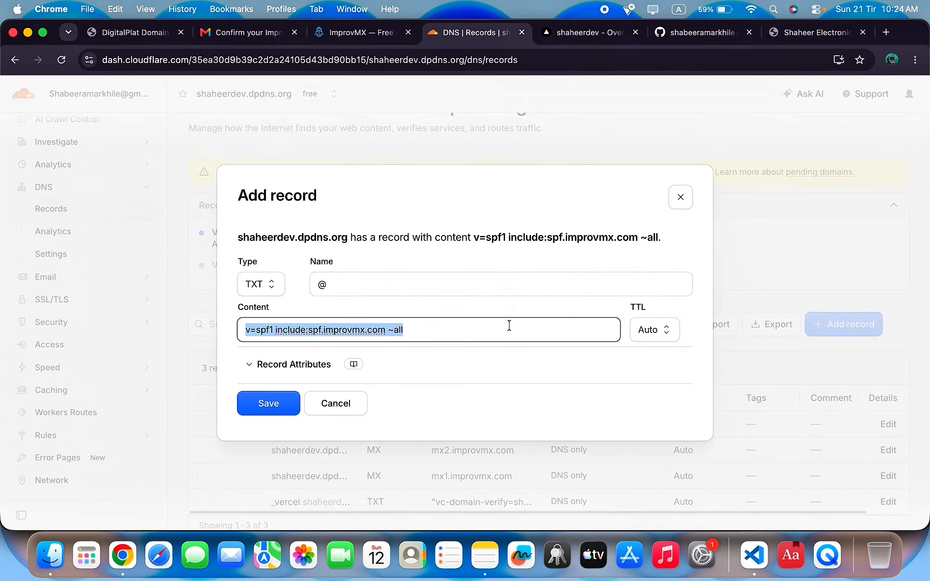
left_click(500, 304)
left_click(266, 405)
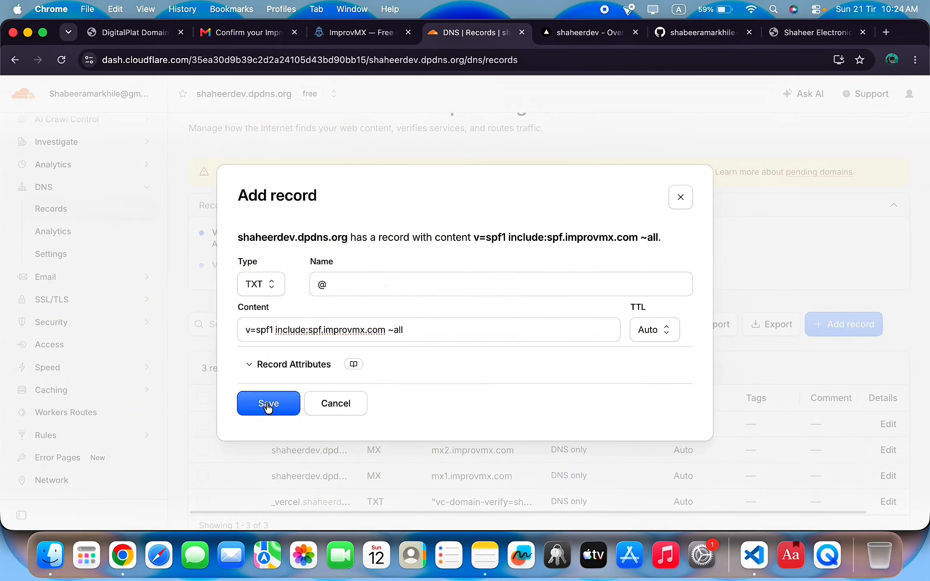
scroll(670, 408, "down", 3)
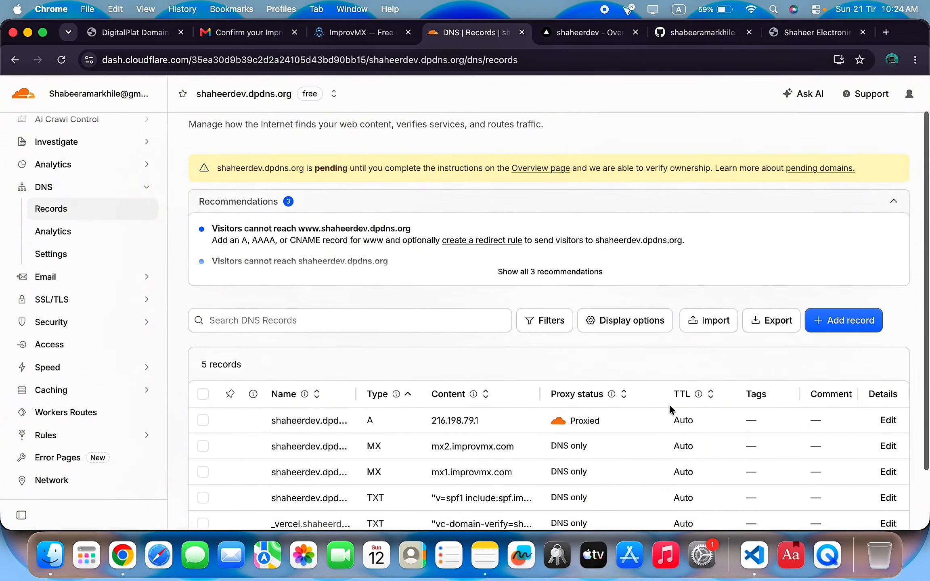
left_click(364, 33)
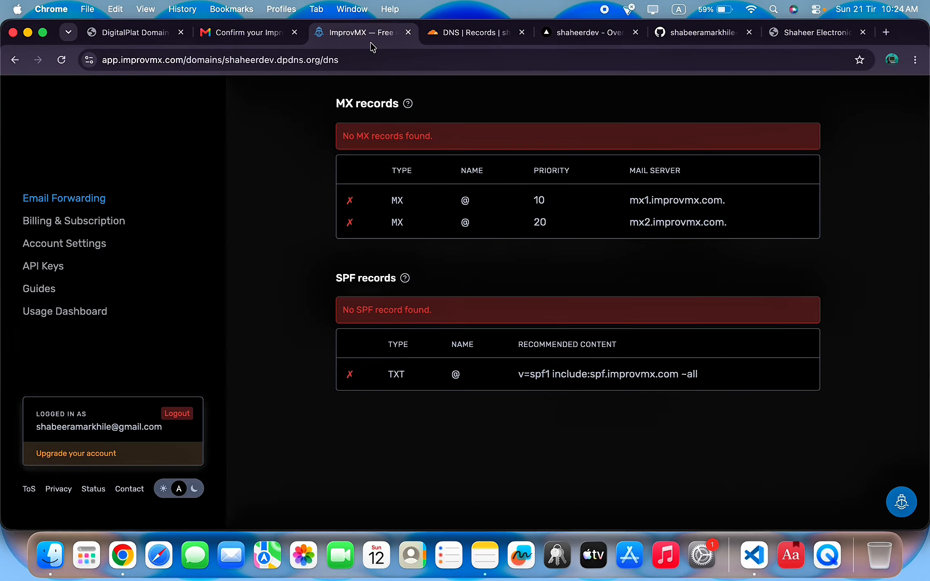
Recheck ImprovMX's DNS so both MX records and SPF verify and shaheerdev.dpdns.org turns Active.
scroll(552, 241, "up", 10)
left_click(382, 402)
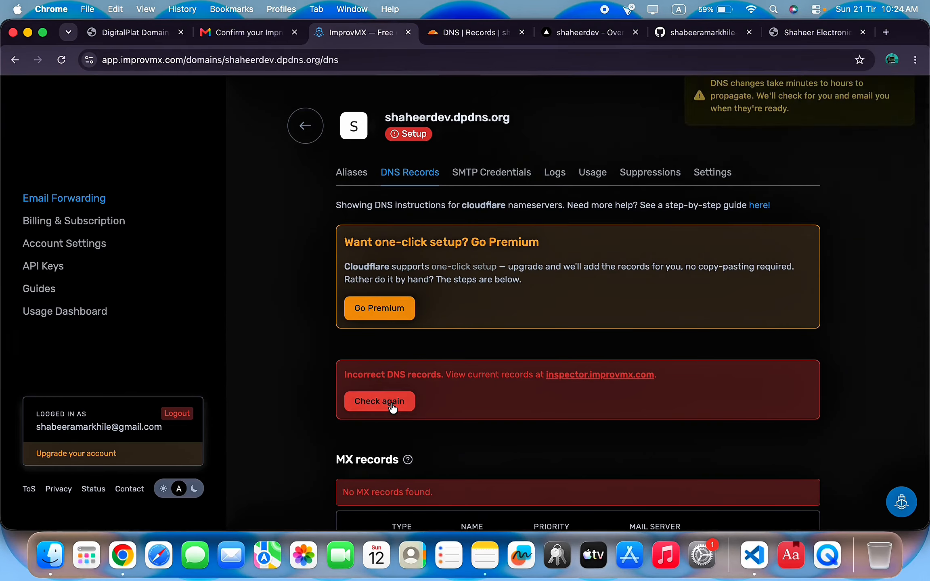
scroll(393, 408, "down", 7)
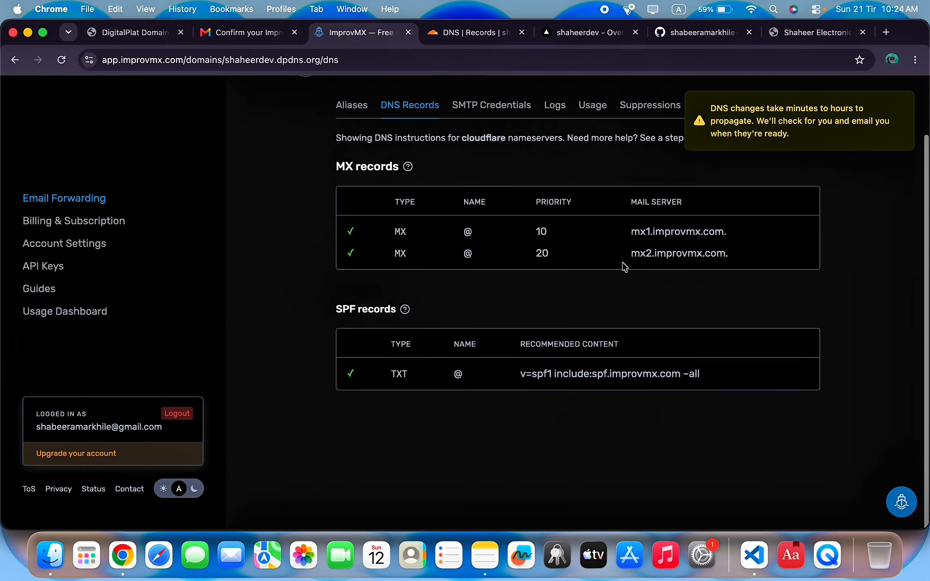
scroll(621, 286, "up", 3)
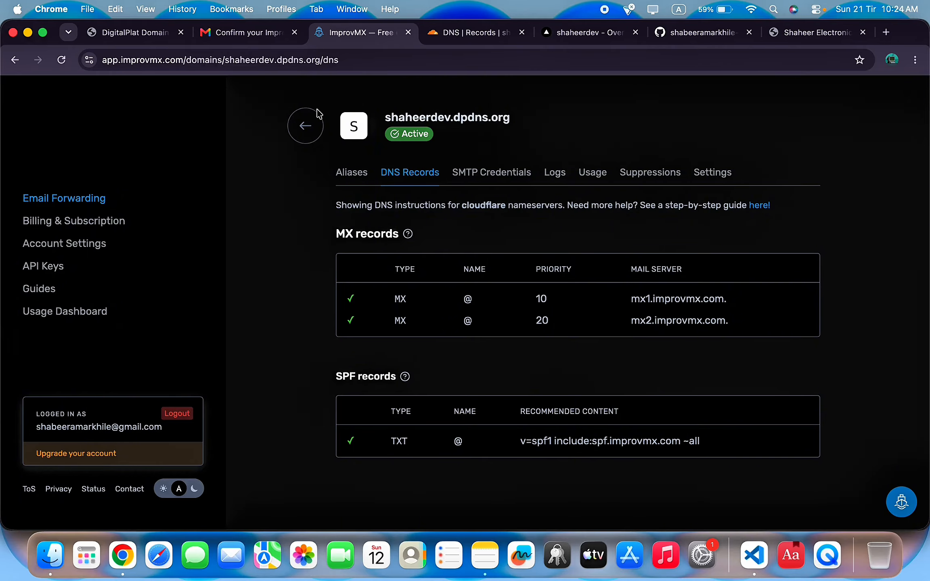
Rename the first alias from * to contact and save it.
left_click(351, 172)
left_click(438, 293)
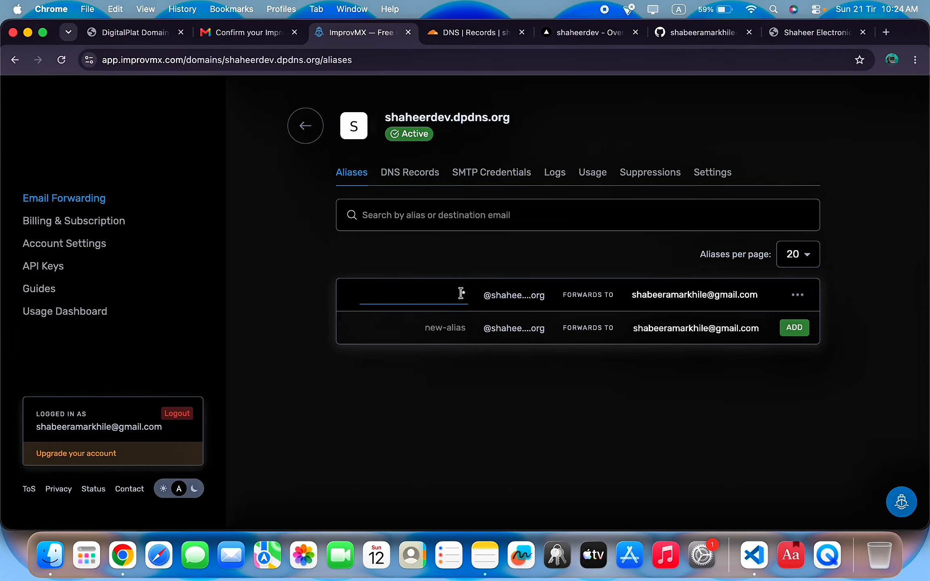
left_click_drag(470, 295, 430, 294)
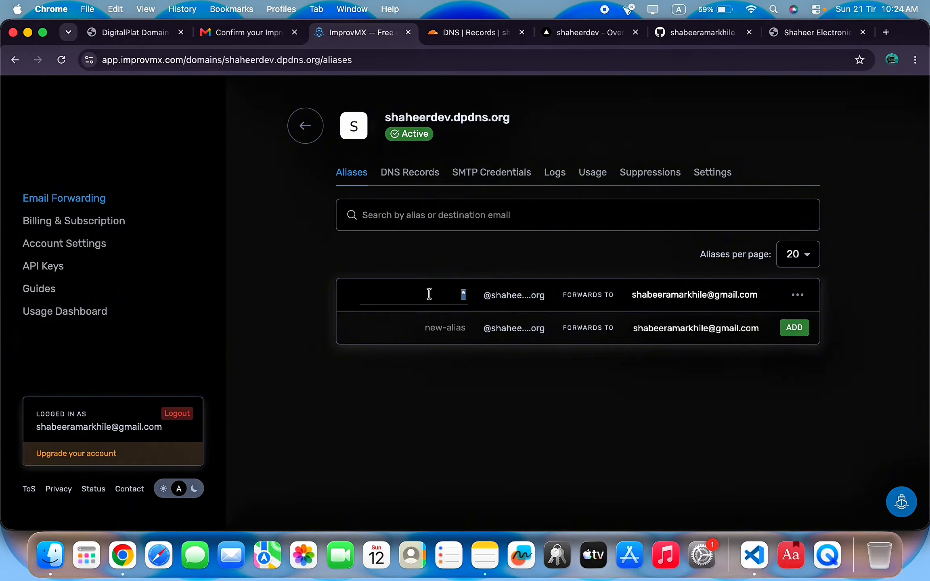
double_click(454, 299)
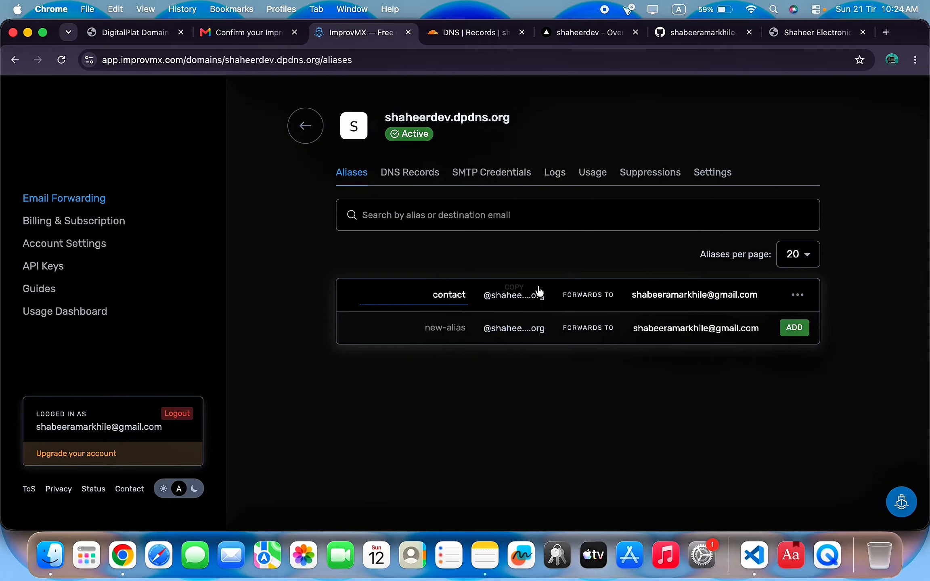
left_click(596, 290)
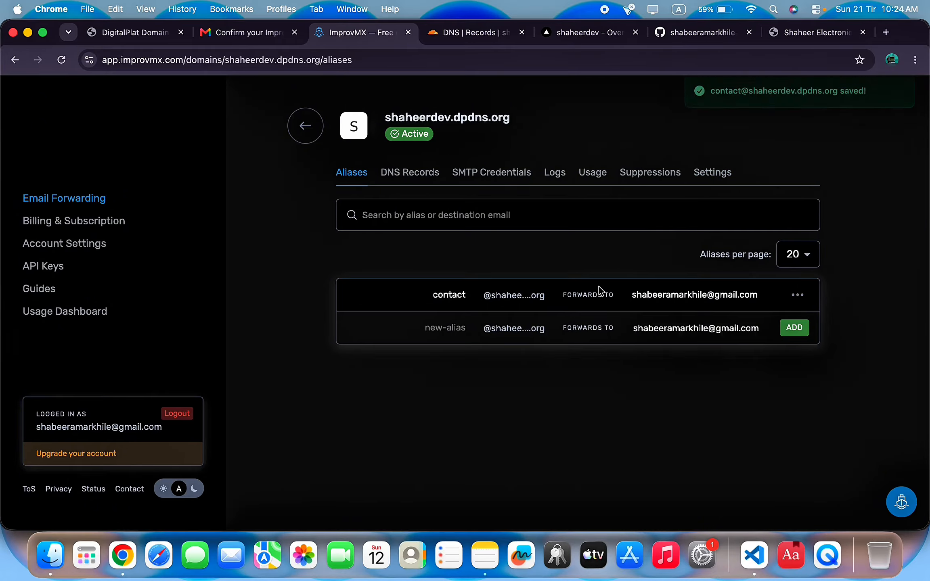
double_click(667, 298)
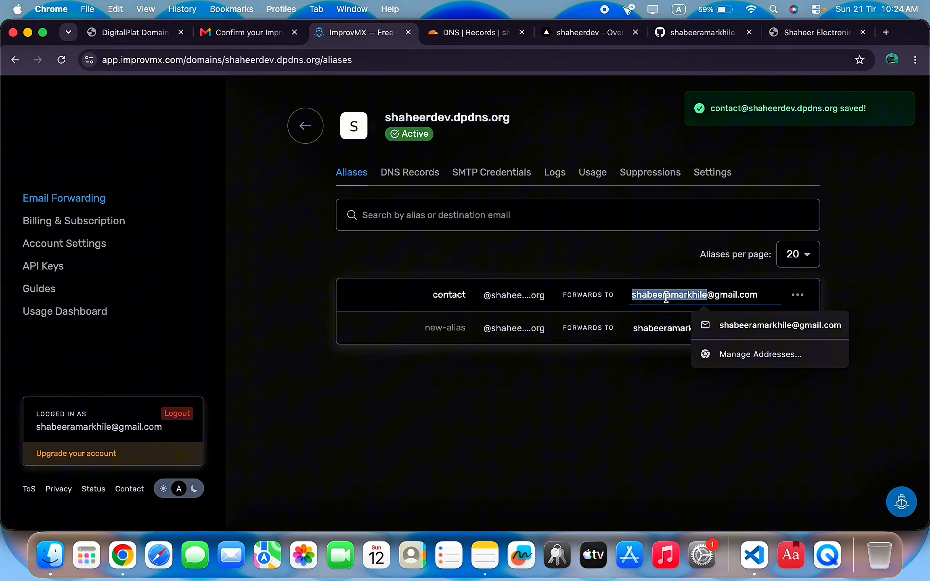
left_click(707, 292)
Send a test e-mail to the contact alias from its actions menu.
left_click(802, 299)
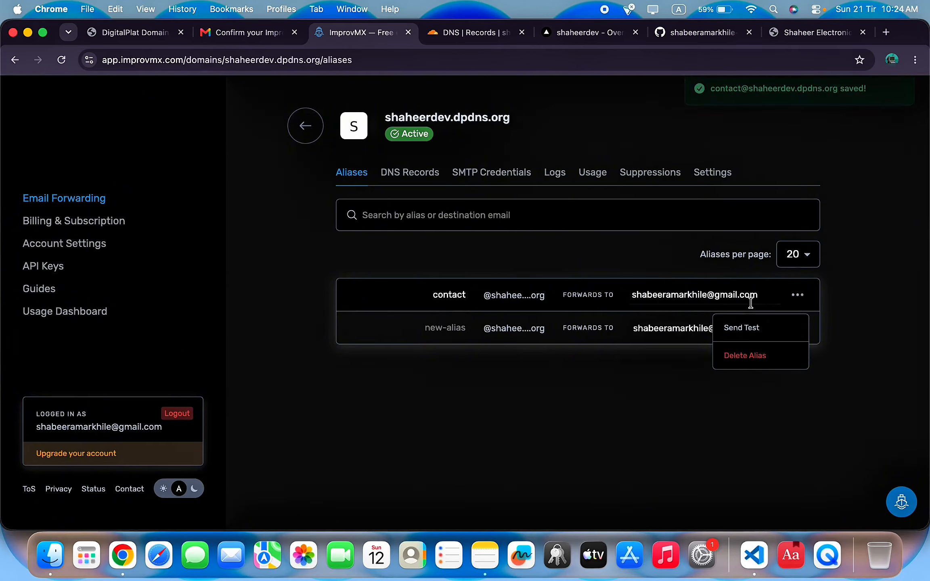
left_click(732, 328)
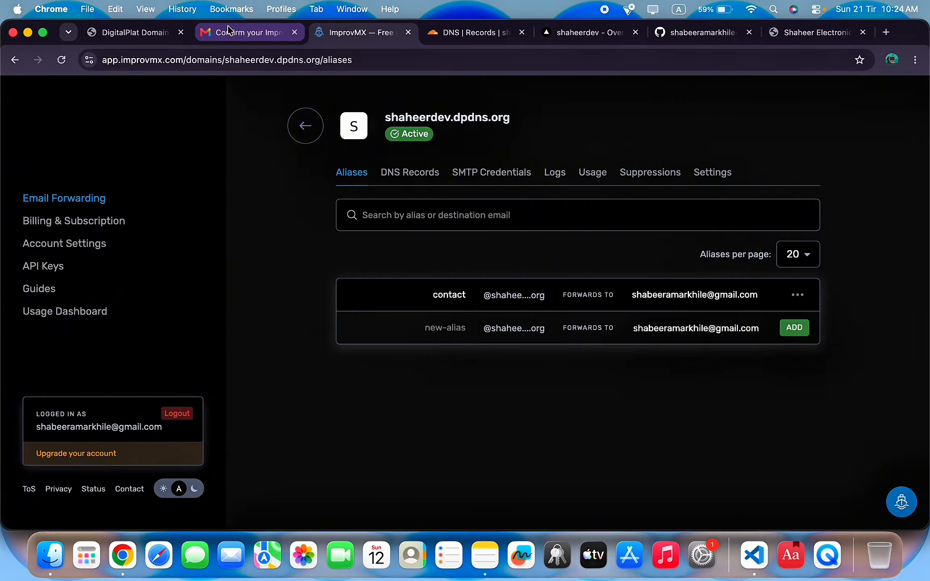
left_click(264, 41)
Read the 'Forwarding active' e-mail in Gmail and refresh the inbox for the test message.
left_click(182, 132)
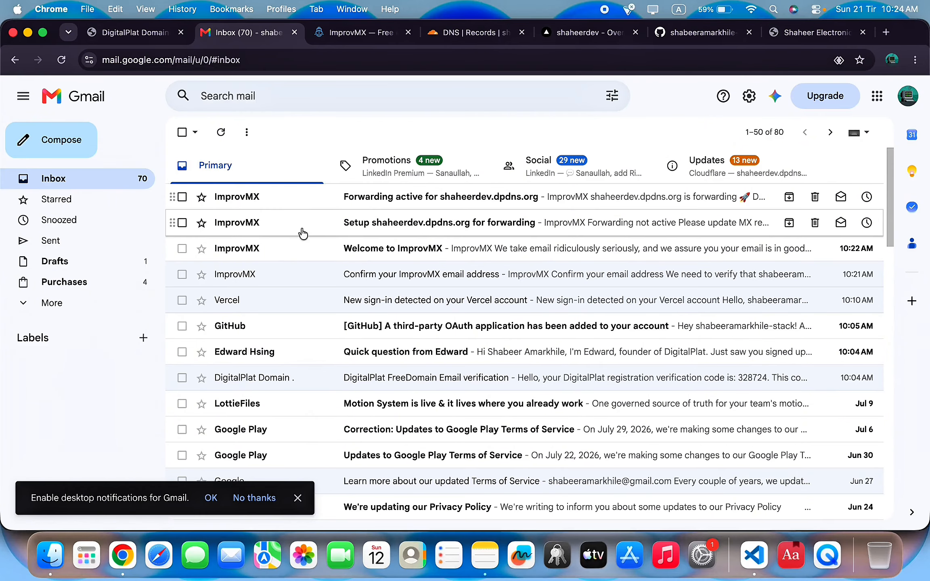
left_click(246, 195)
scroll(347, 233, "down", 10)
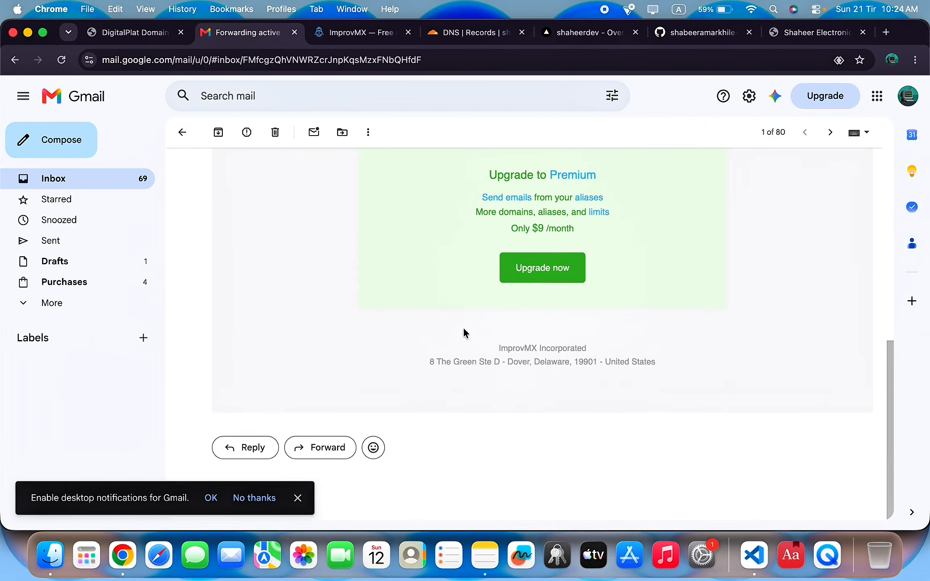
scroll(463, 332, "up", 10)
left_click(181, 138)
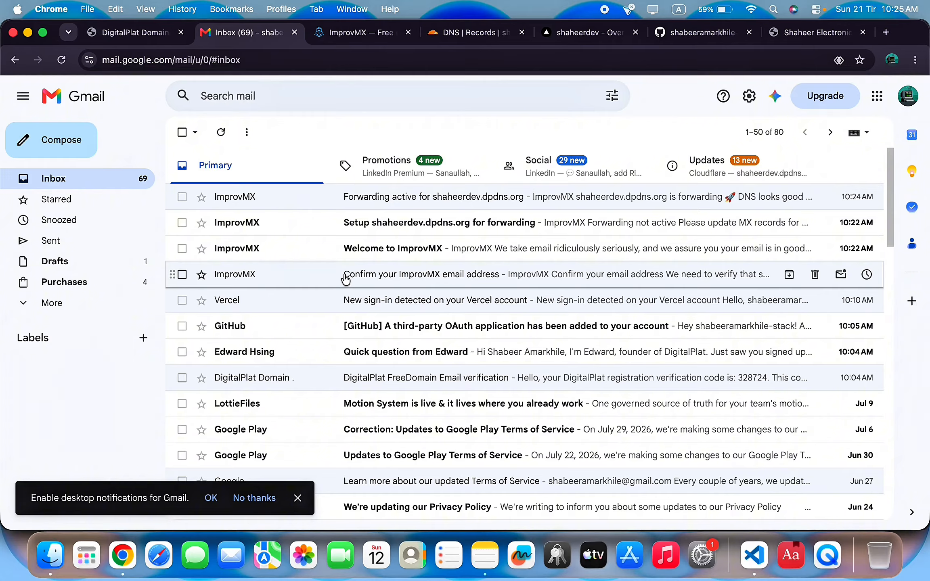
left_click(220, 131)
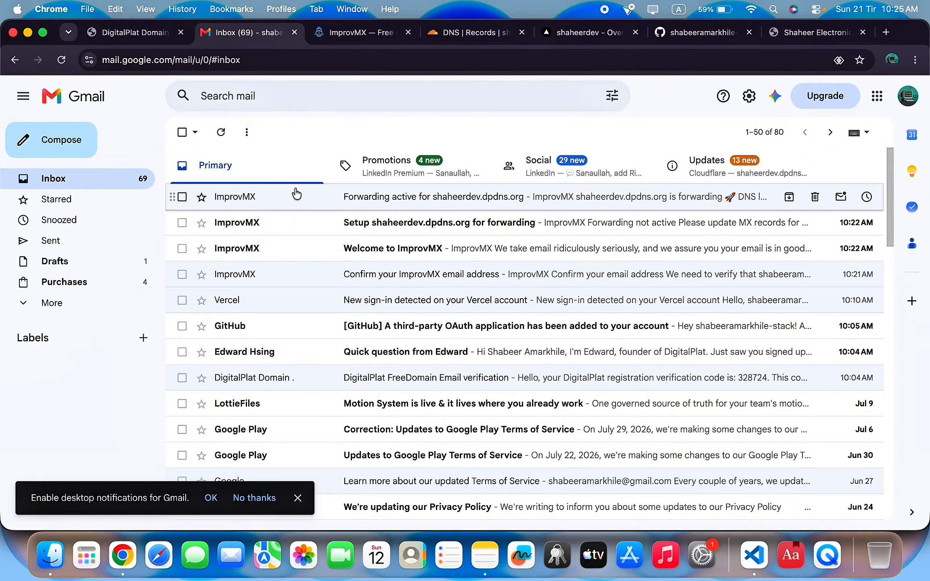
left_click(221, 133)
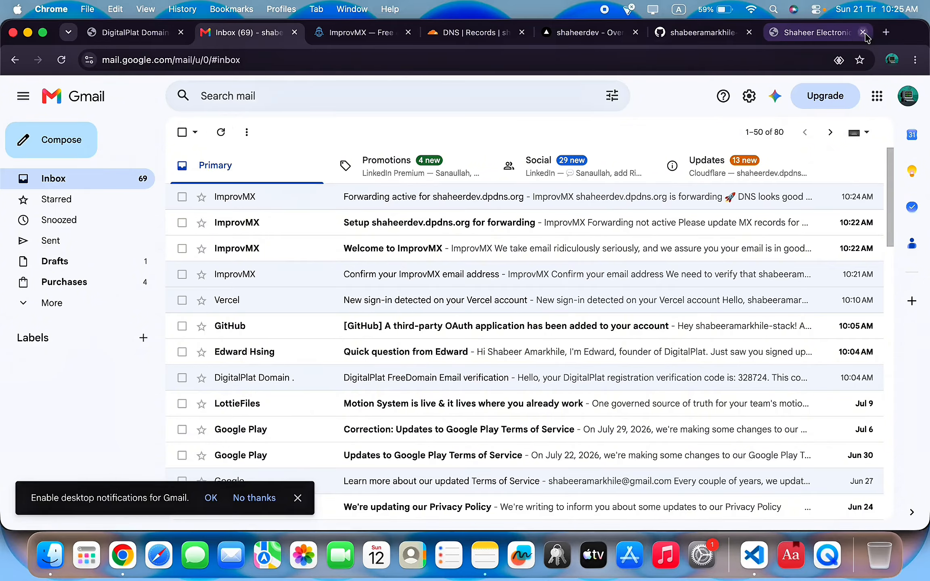
left_click(811, 36)
Look at the domain's forwarding logs in ImprovMX, then return to Aliases.
left_click(368, 36)
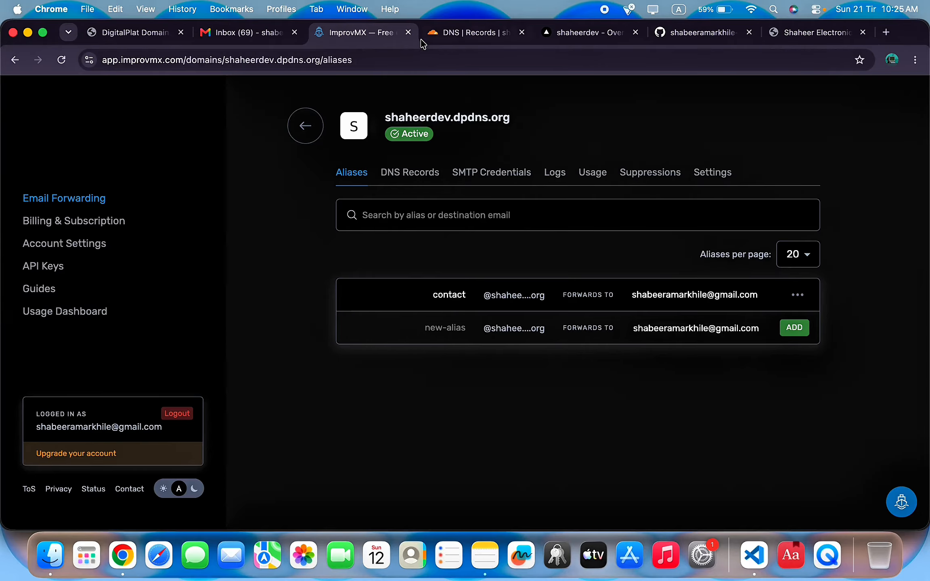
left_click(556, 175)
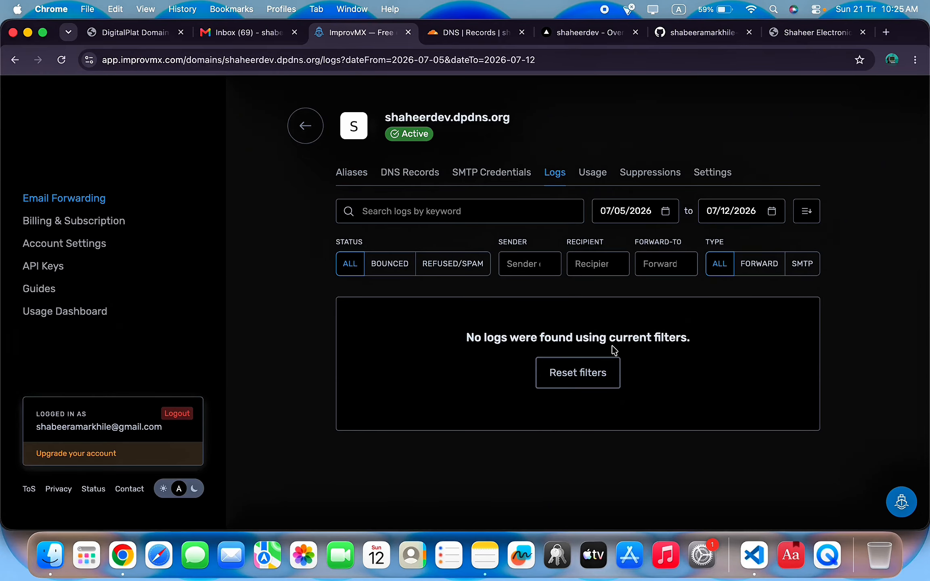
left_click(348, 178)
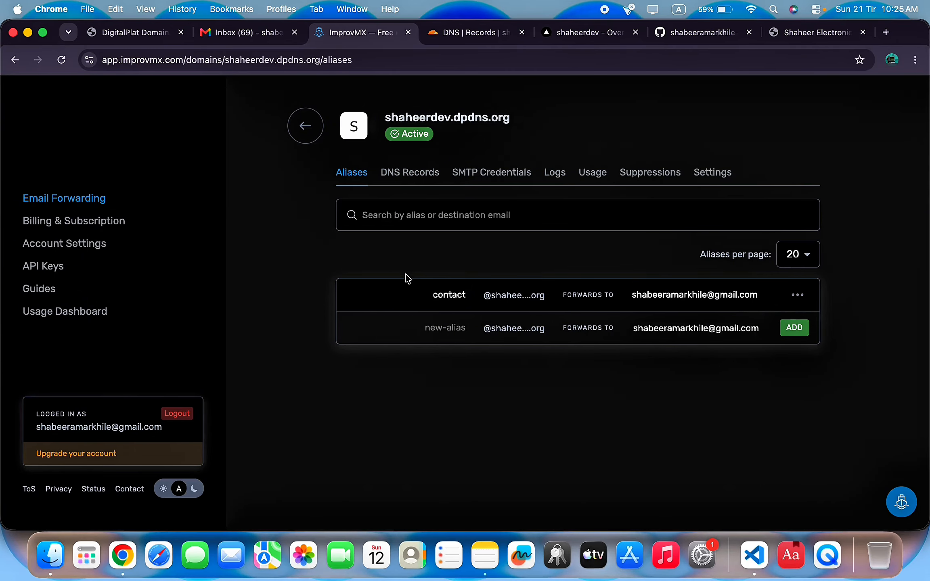
Start a new alias named noreply, retyping its destination to 'everything'.
left_click(444, 328)
type("noreply")
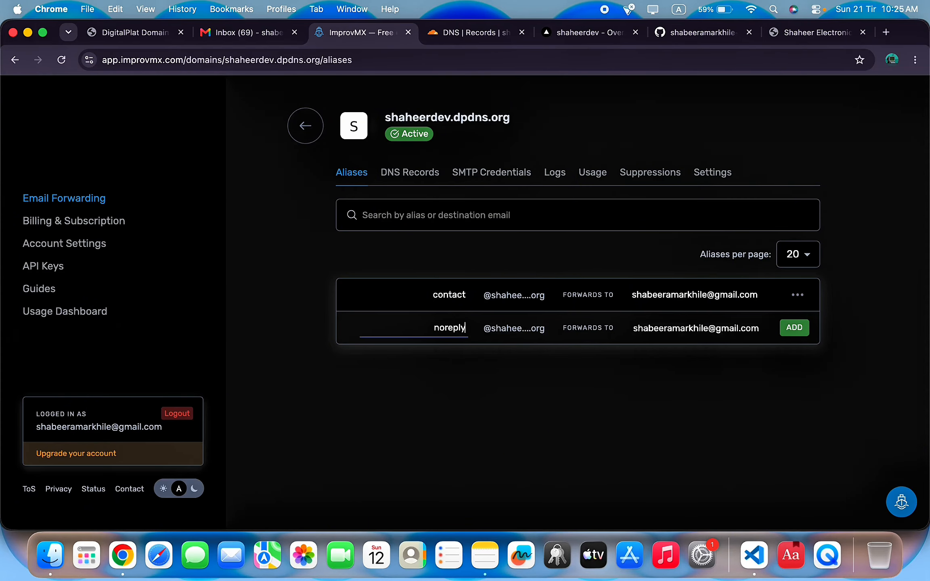
left_click_drag(632, 329, 822, 358)
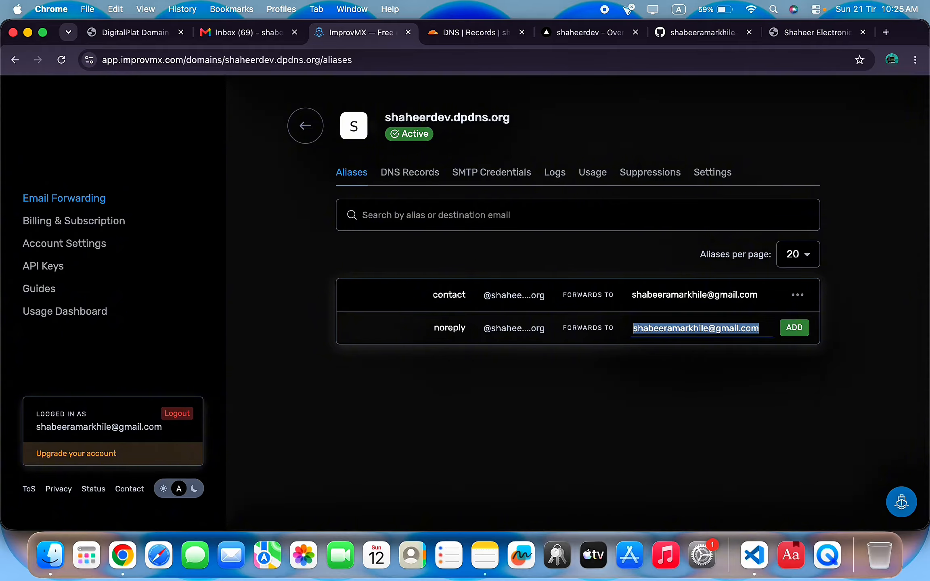
type("everything")
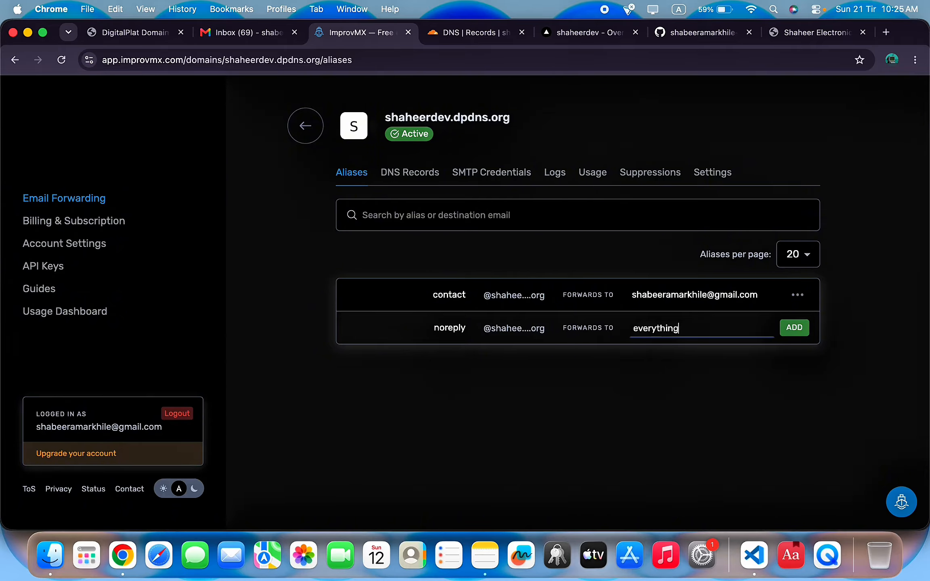